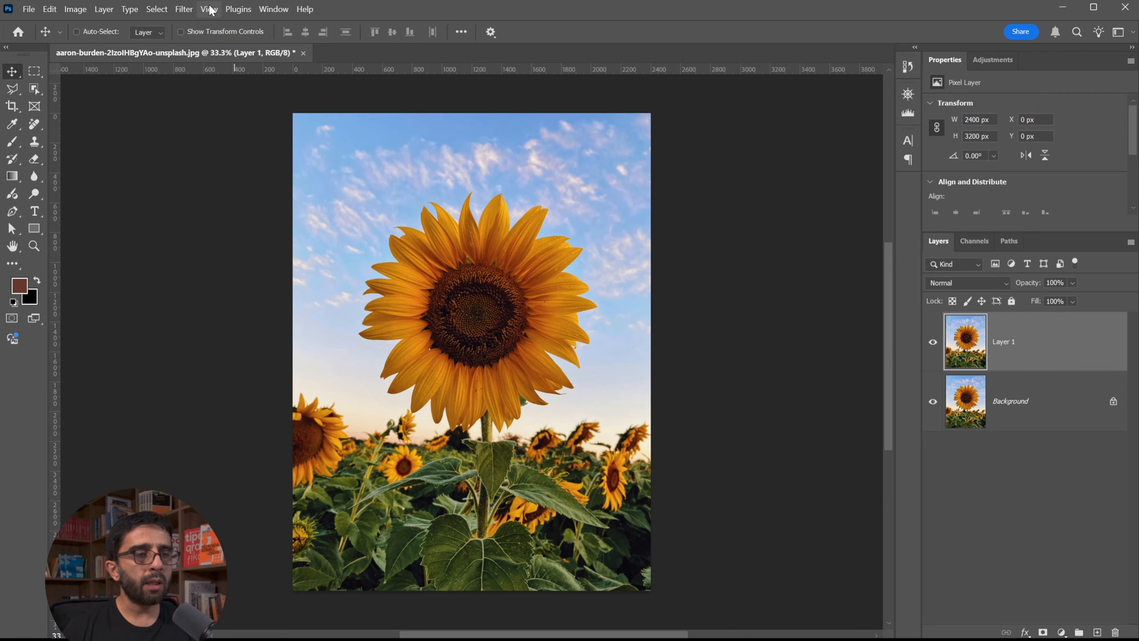
Step: Try the basic Sharpen filter on Layer 1 of the sunflower photo and undo it
left_click(181, 9)
left_click(185, 7)
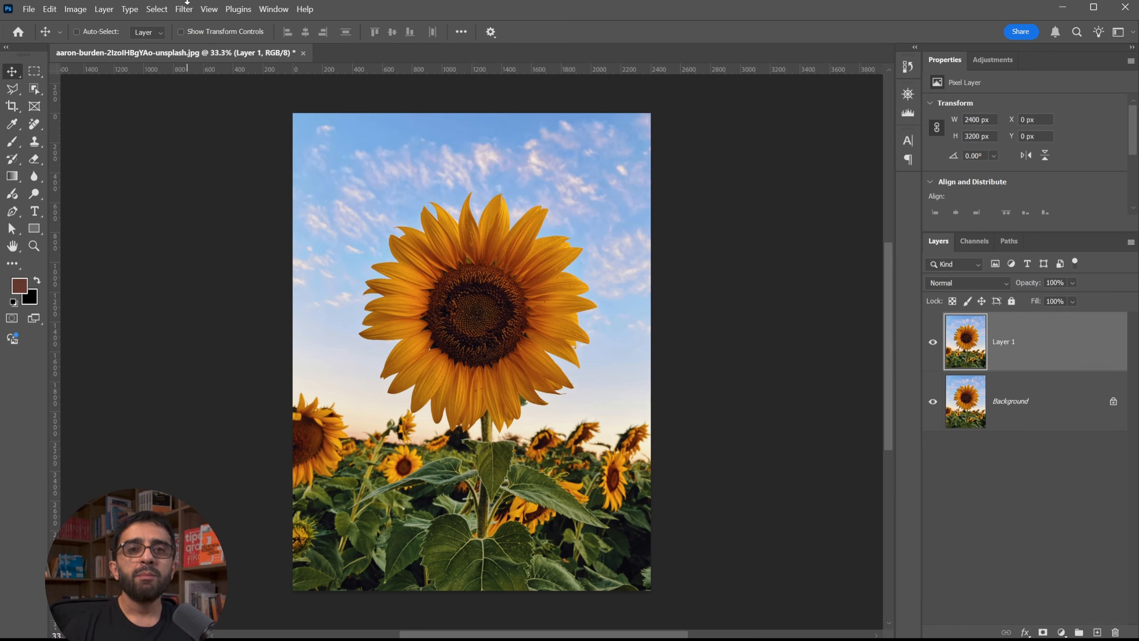
left_click(184, 9)
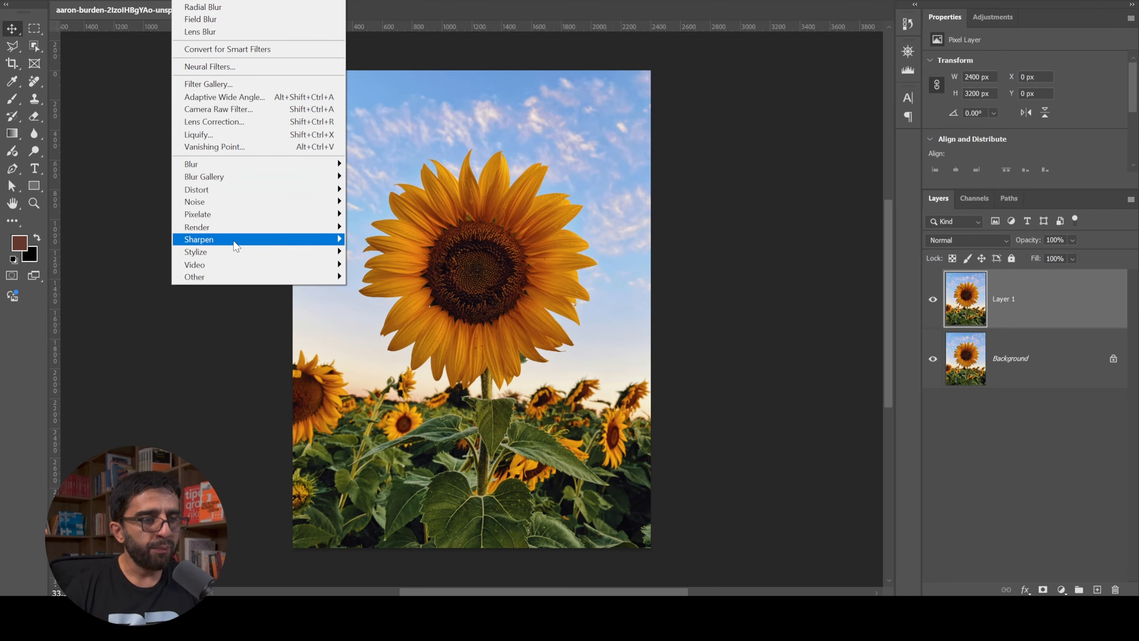
mouse_move(236, 242)
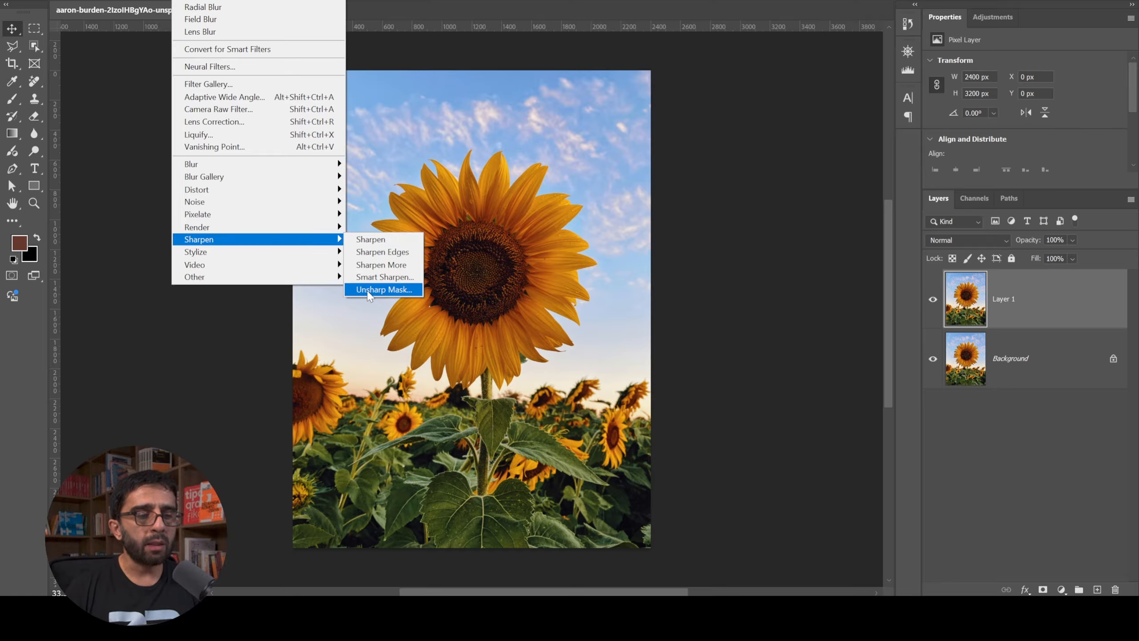
left_click(373, 241)
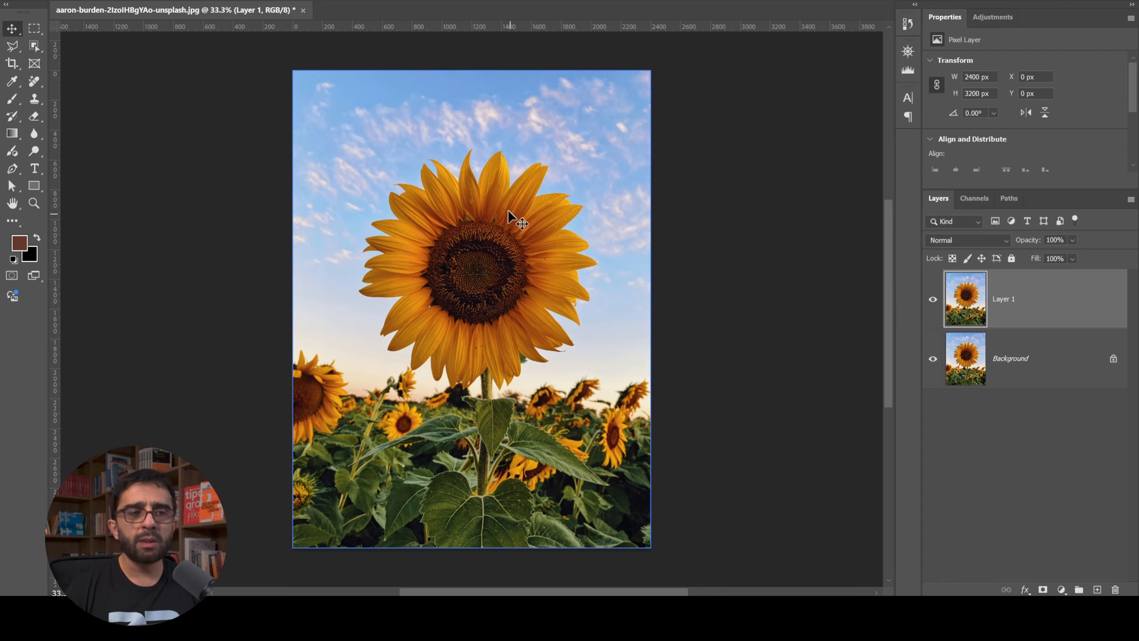
key("ctrl+z")
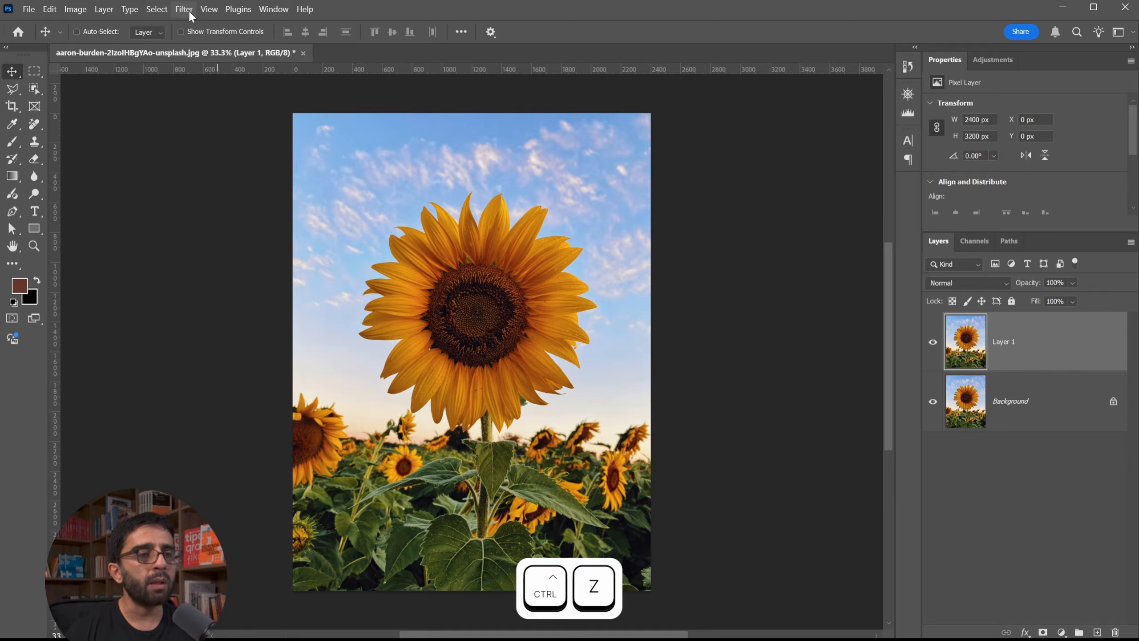
Step: Start an Unsharp Mask on Layer 1 with an amount of 252% and a radius of 8.5 pixels
left_click(184, 9)
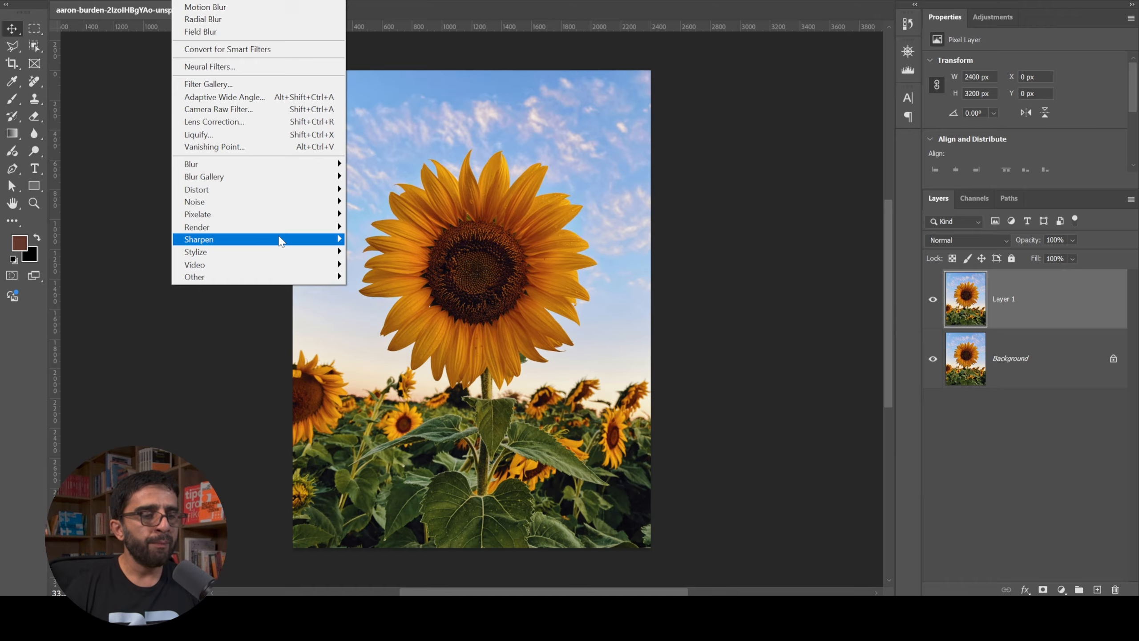
mouse_move(275, 282)
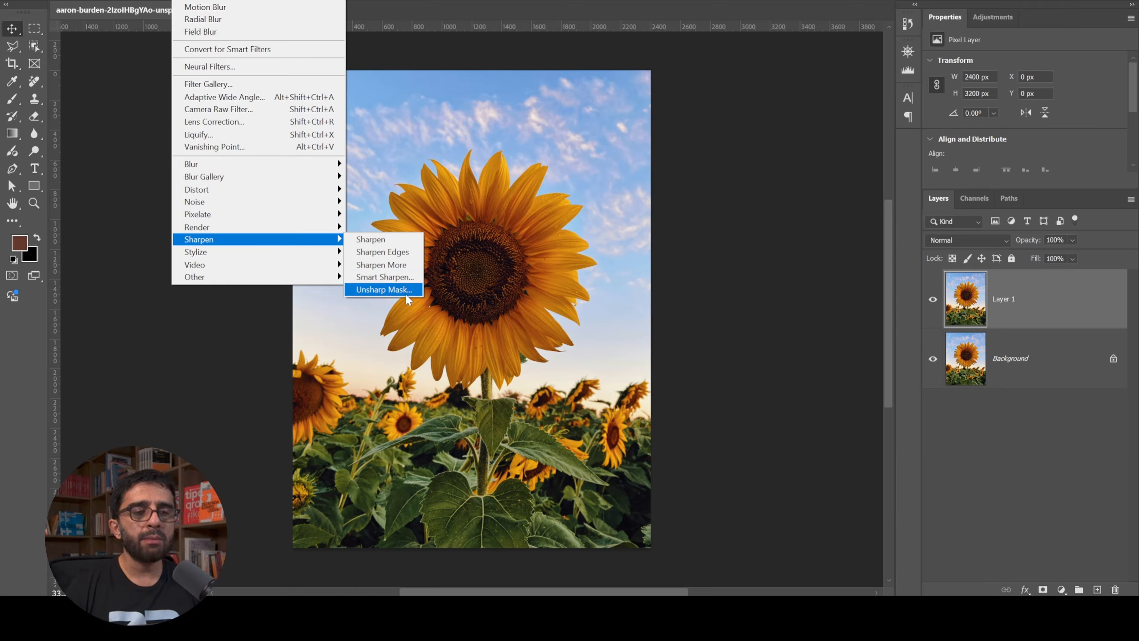
left_click(402, 295)
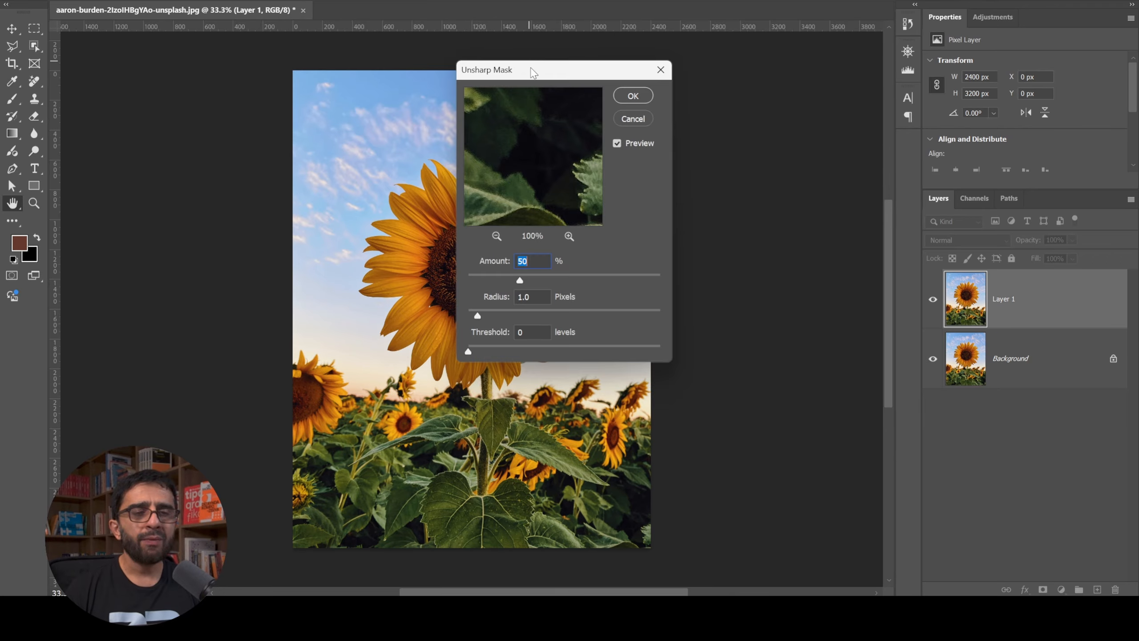
left_click_drag(532, 73, 722, 104)
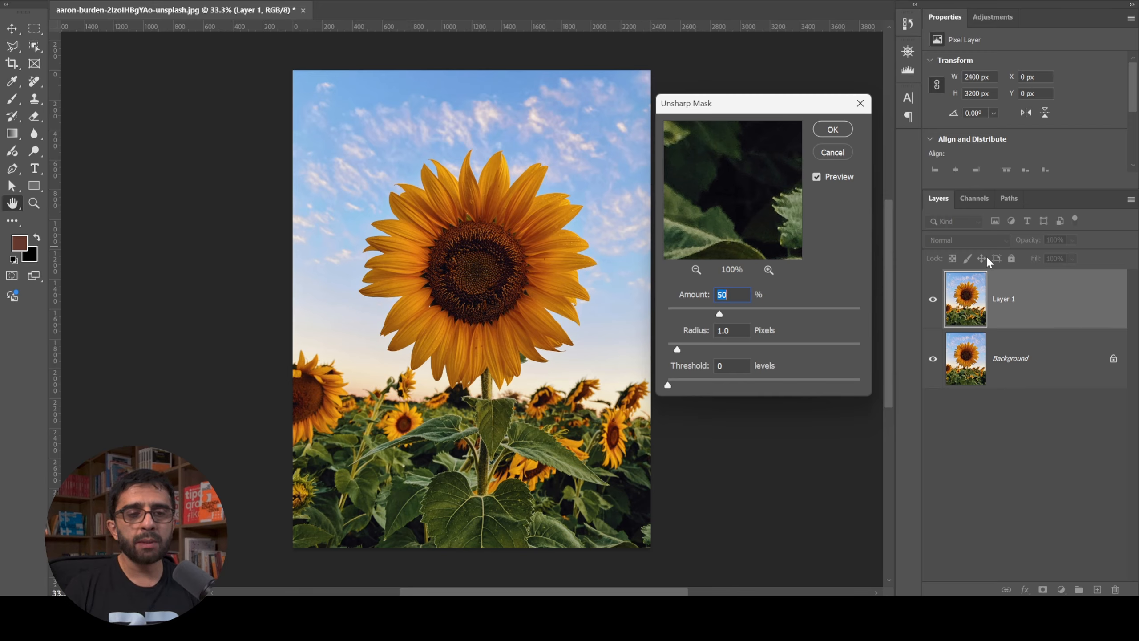
left_click(835, 309)
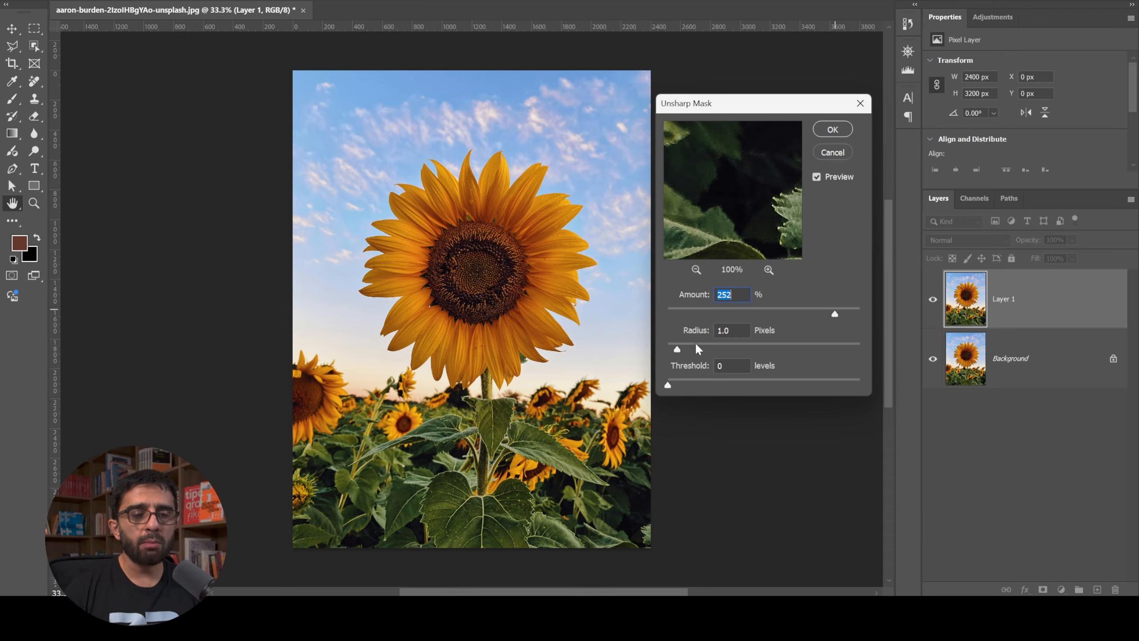
left_click(738, 350)
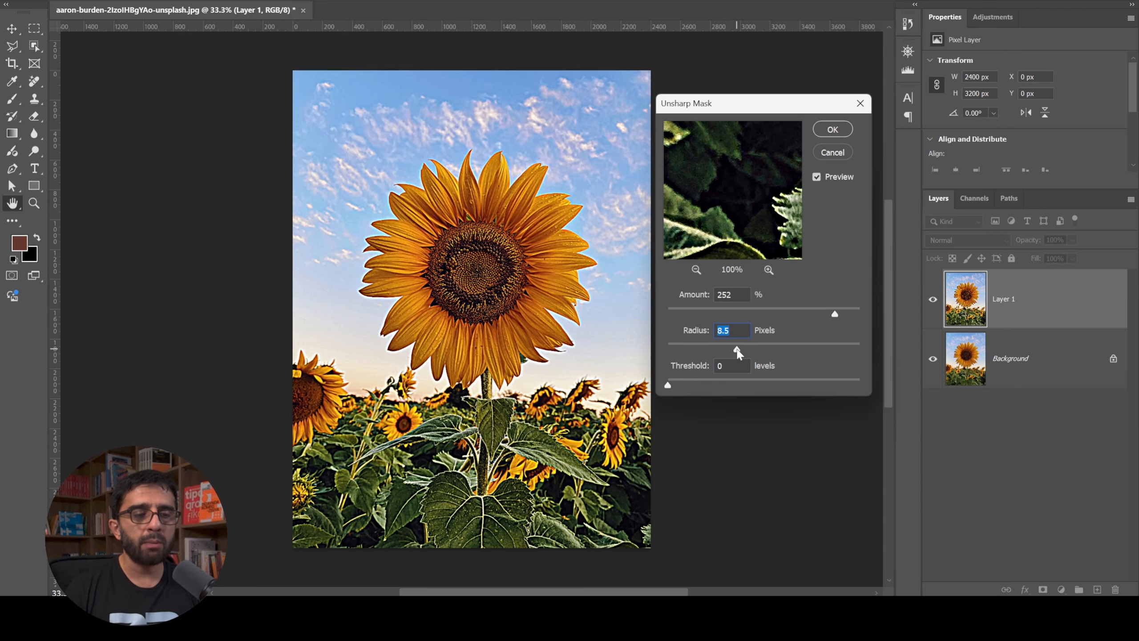
Step: Compare the sunflower up close with the Unsharp Mask preview off and on
key("ctrl+equal")
key("ctrl+equal")
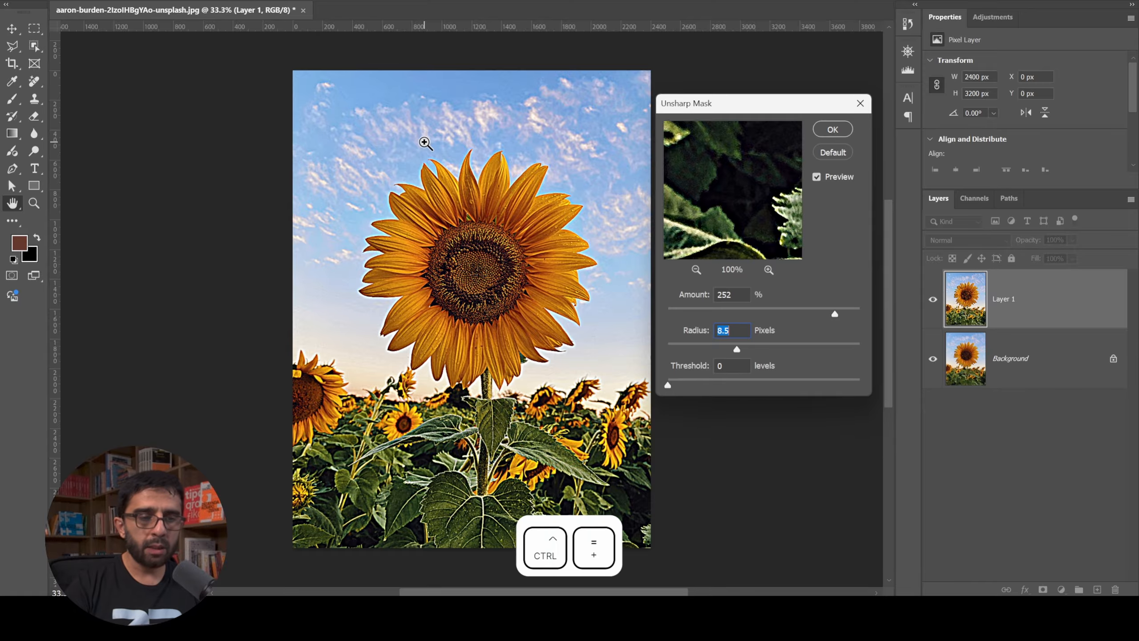
scroll(423, 142, "up", 5)
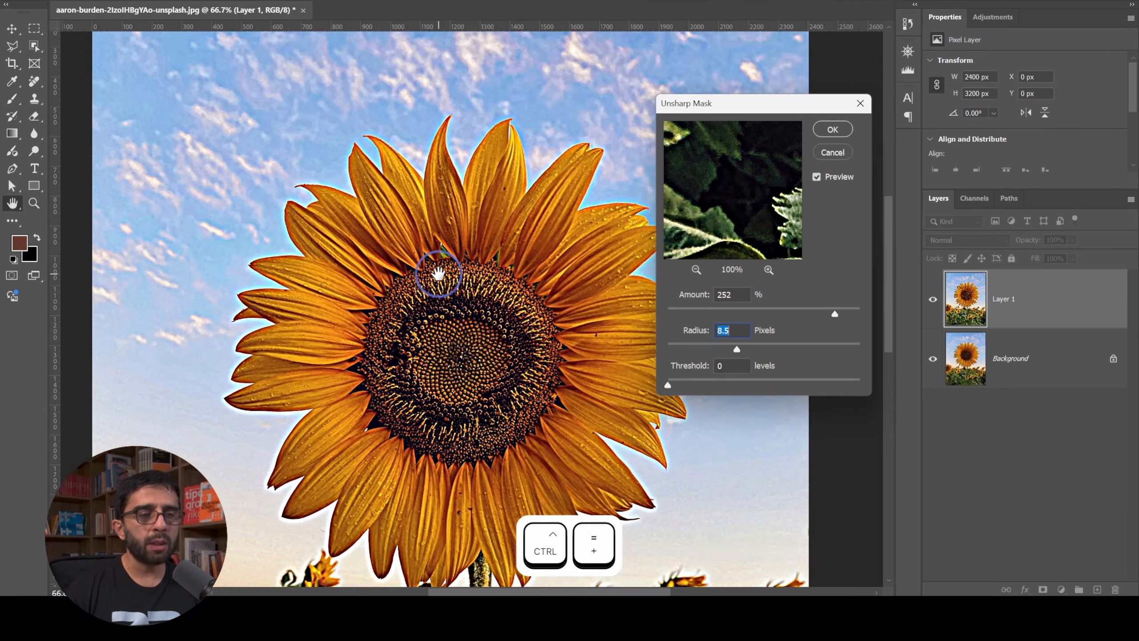
left_click(833, 177)
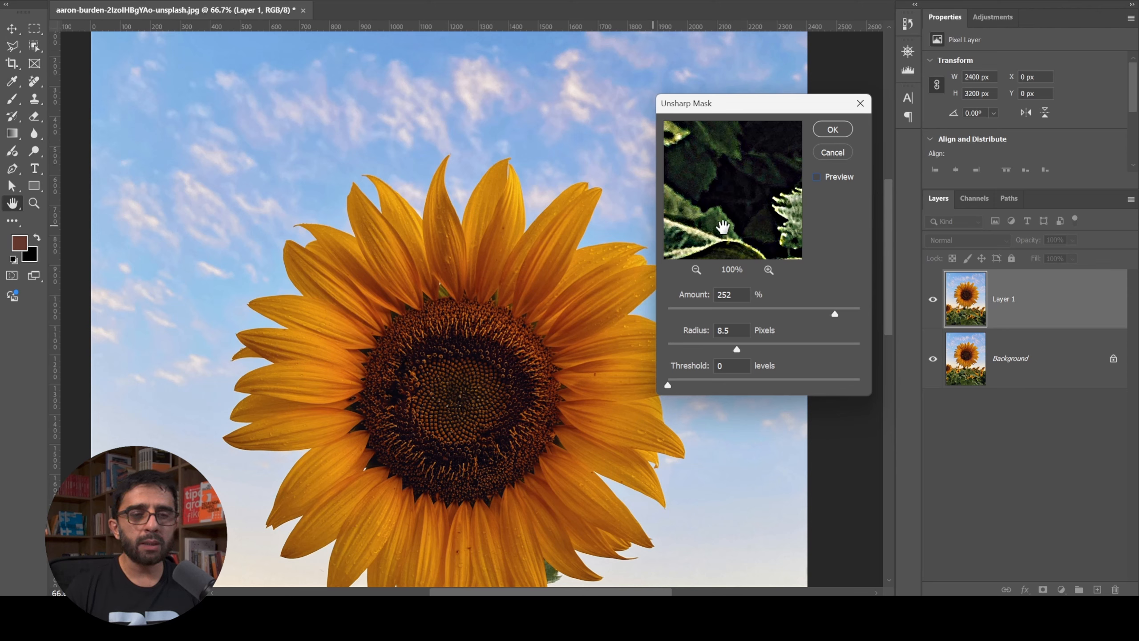
left_click(845, 177)
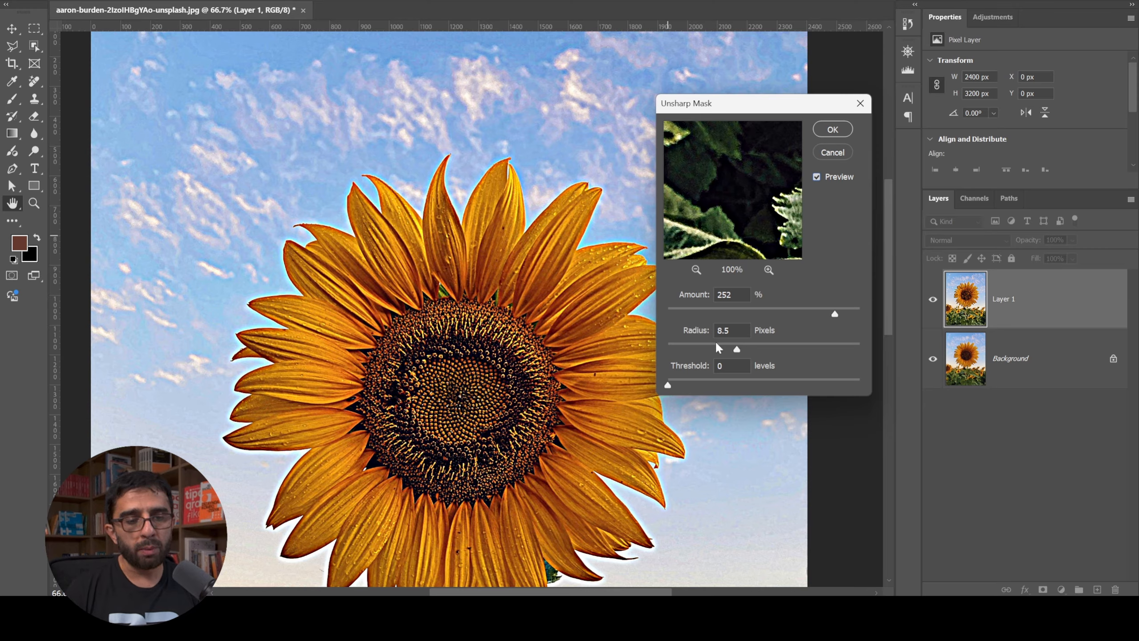
Step: Adjust the Unsharp Mask to an amount of 177% and a radius of 1.8 pixels, keeping the flower in view
left_click_drag(687, 346, 680, 350)
mouse_move(800, 312)
left_mouse_down()
mouse_move(785, 312)
mouse_move(798, 313)
left_mouse_up()
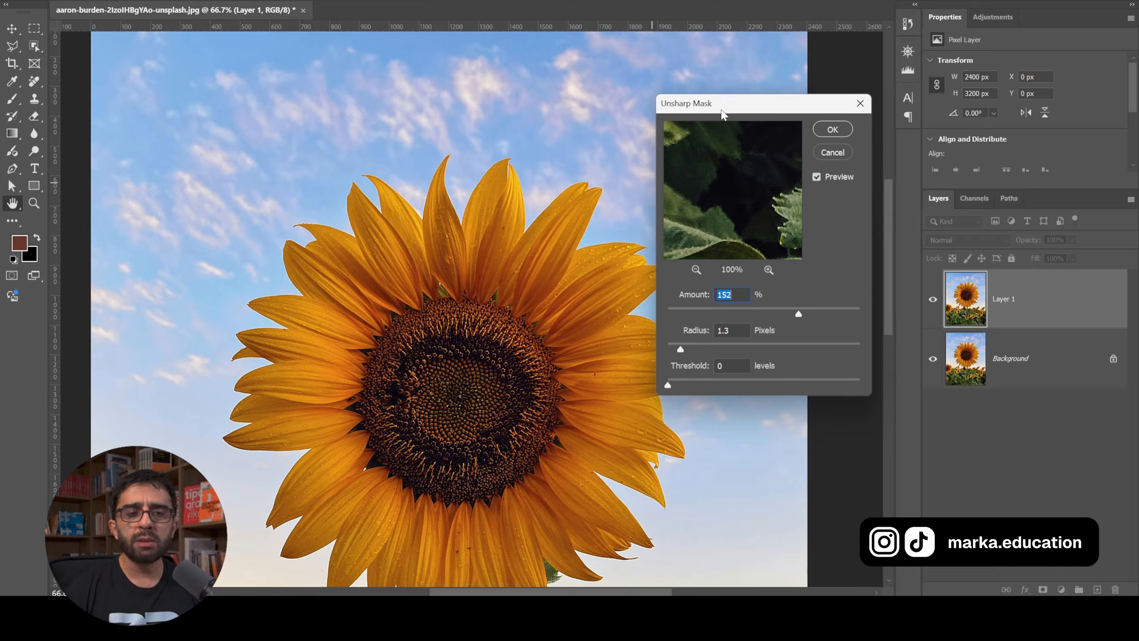
left_click_drag(720, 104, 642, 57)
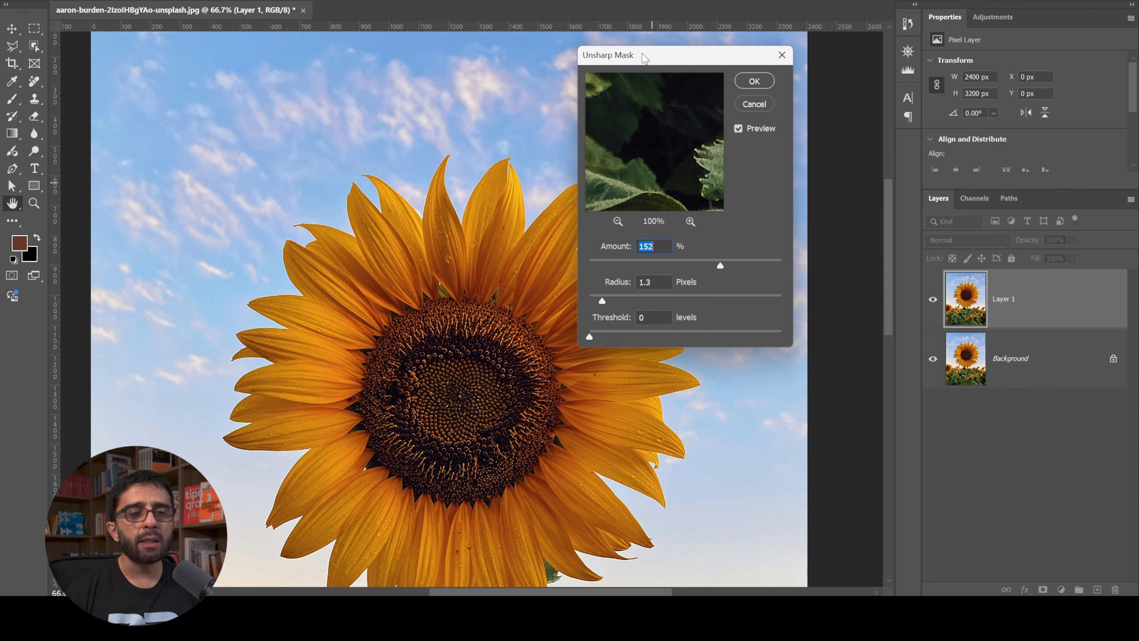
left_click_drag(624, 58, 625, 55)
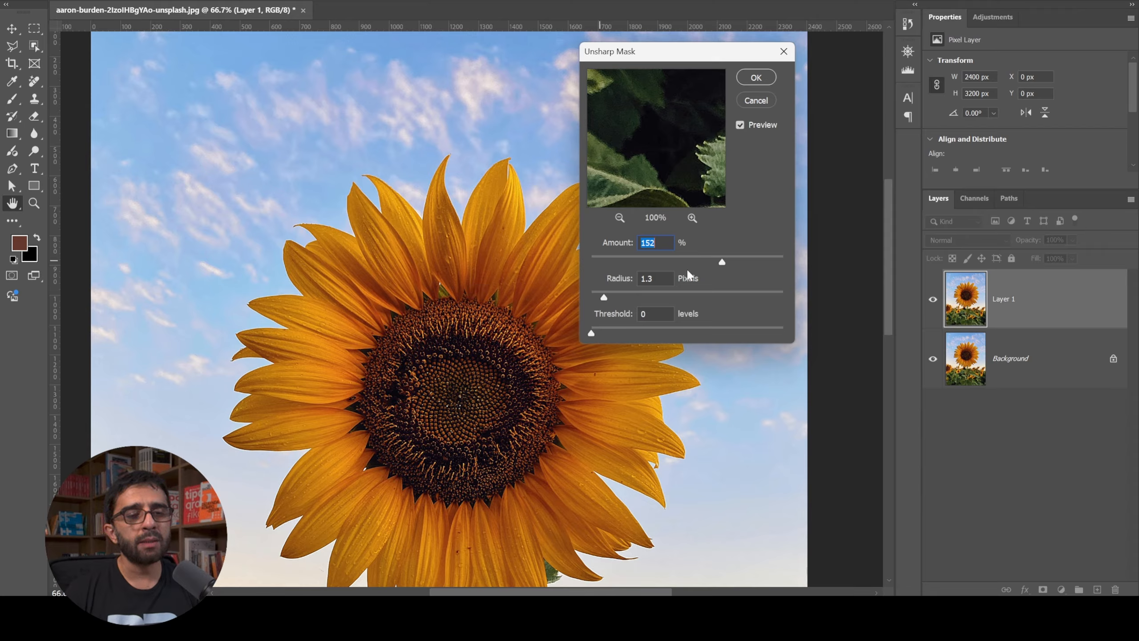
left_click(610, 297)
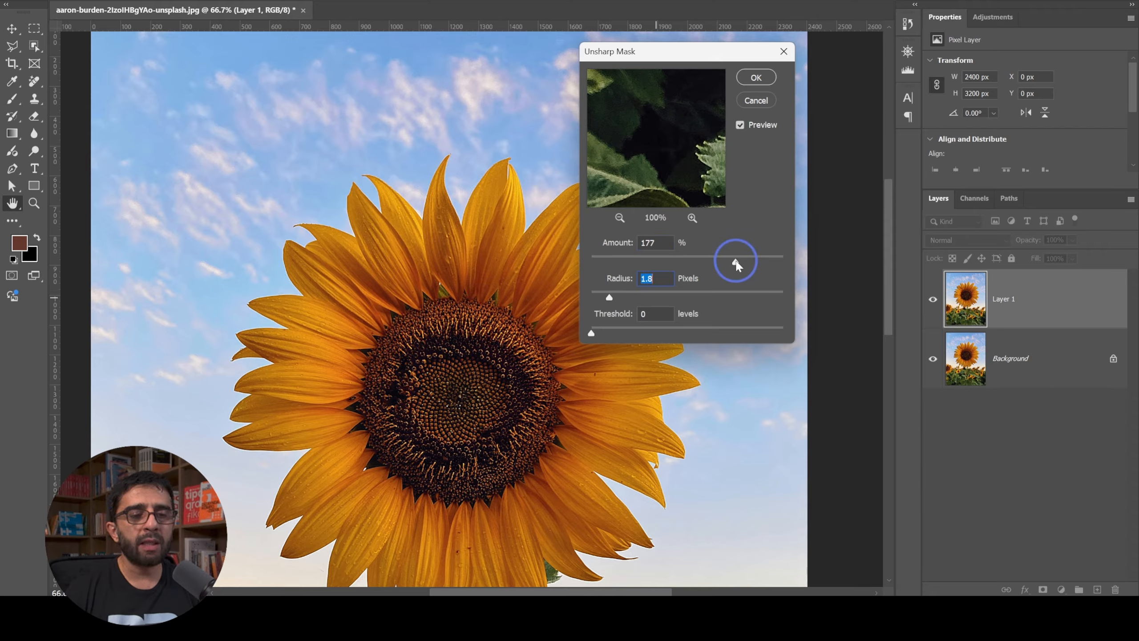
left_click(735, 263)
left_click_drag(656, 61, 658, 72)
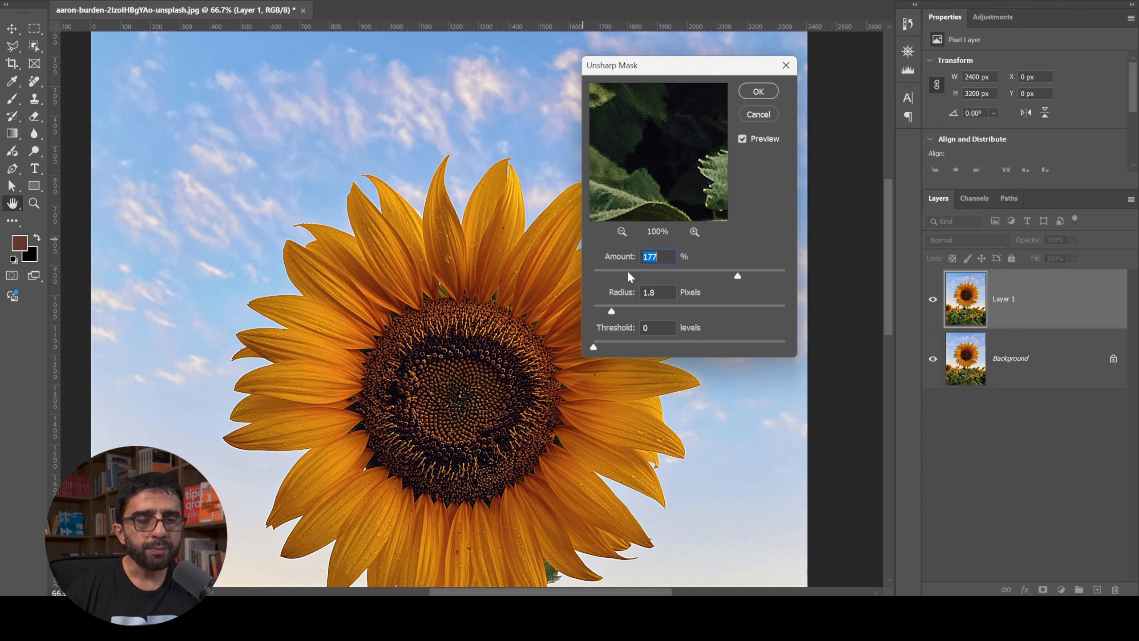
Step: Set the Unsharp Mask amount to 220% and try radii of 12.4, 269.6 and 1.4 pixels
mouse_move(747, 276)
left_mouse_down()
mouse_move(767, 267)
mouse_move(754, 274)
left_mouse_up()
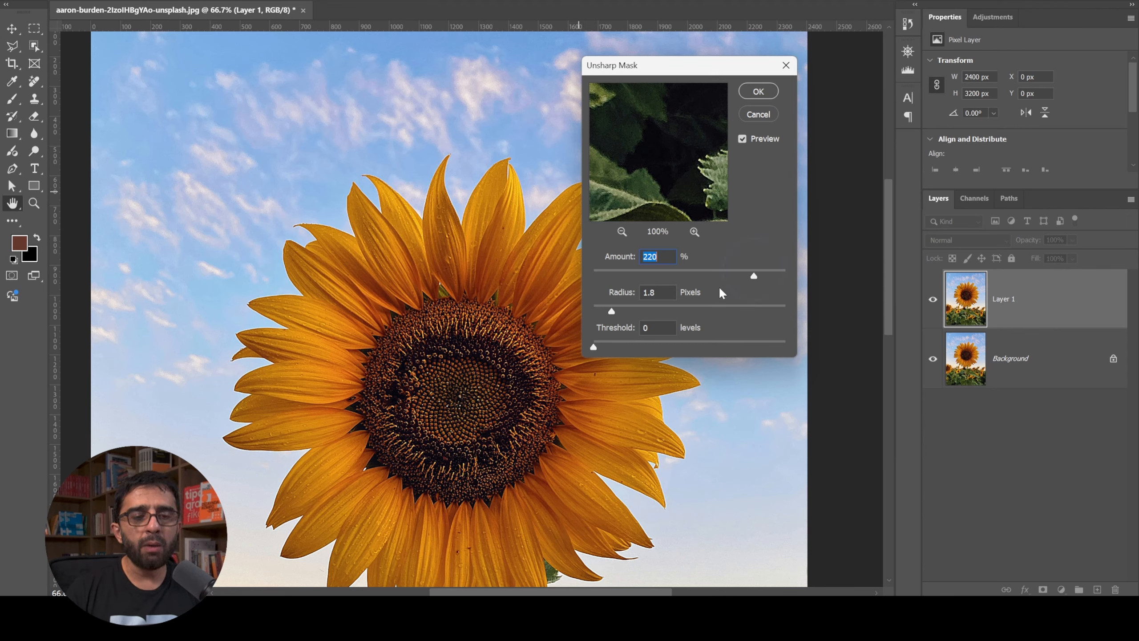
left_click_drag(612, 310, 671, 306)
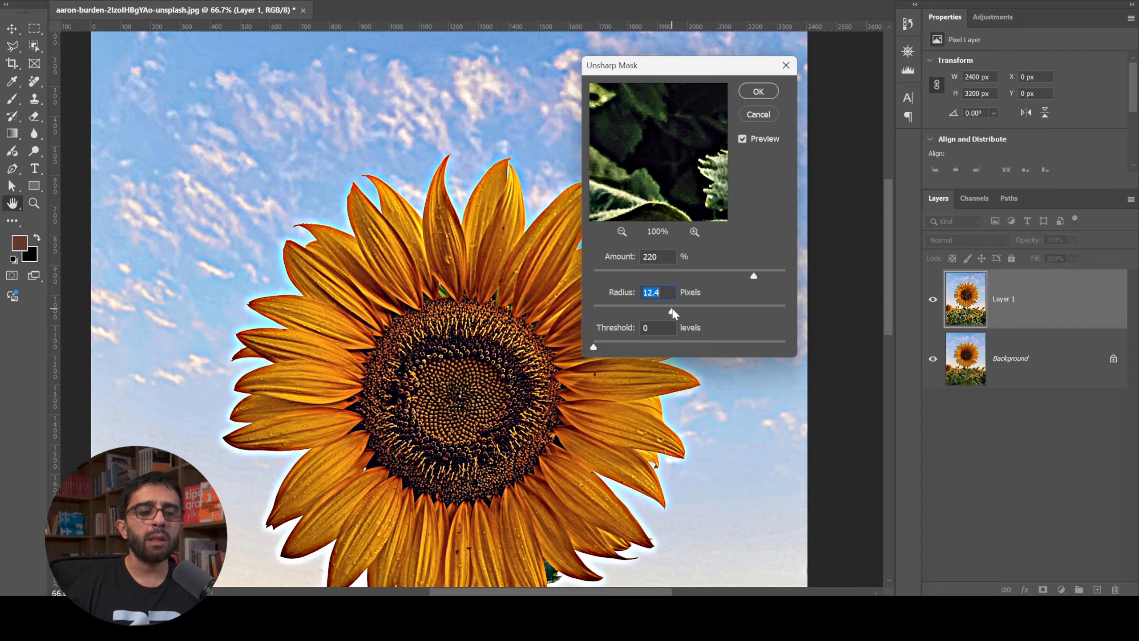
left_click(746, 307)
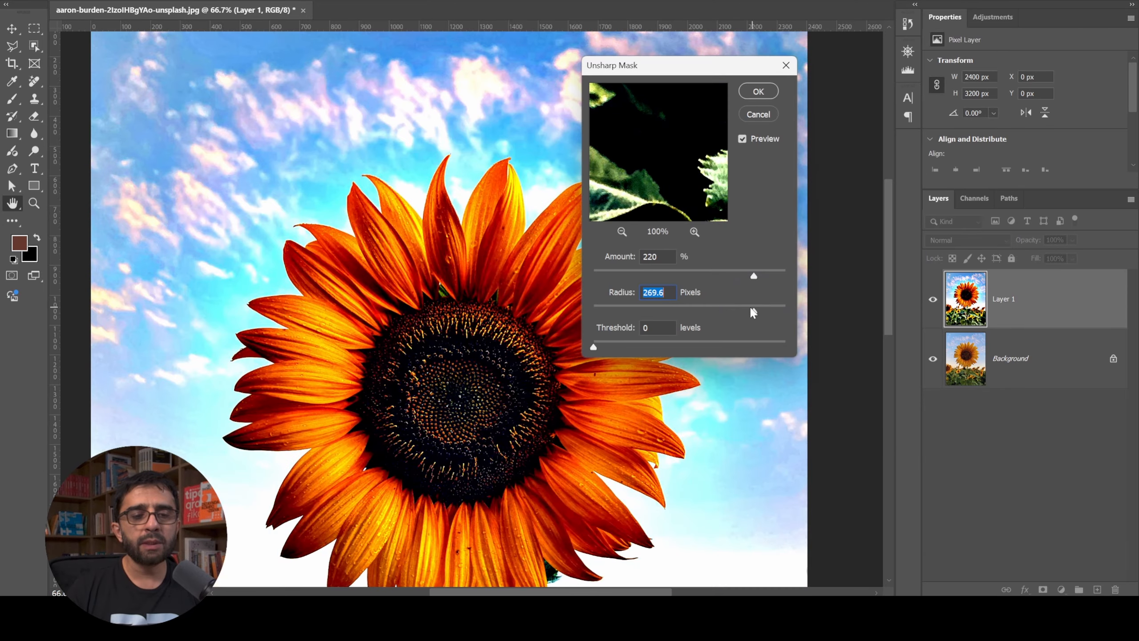
left_click(647, 309)
left_click_drag(646, 309, 607, 311)
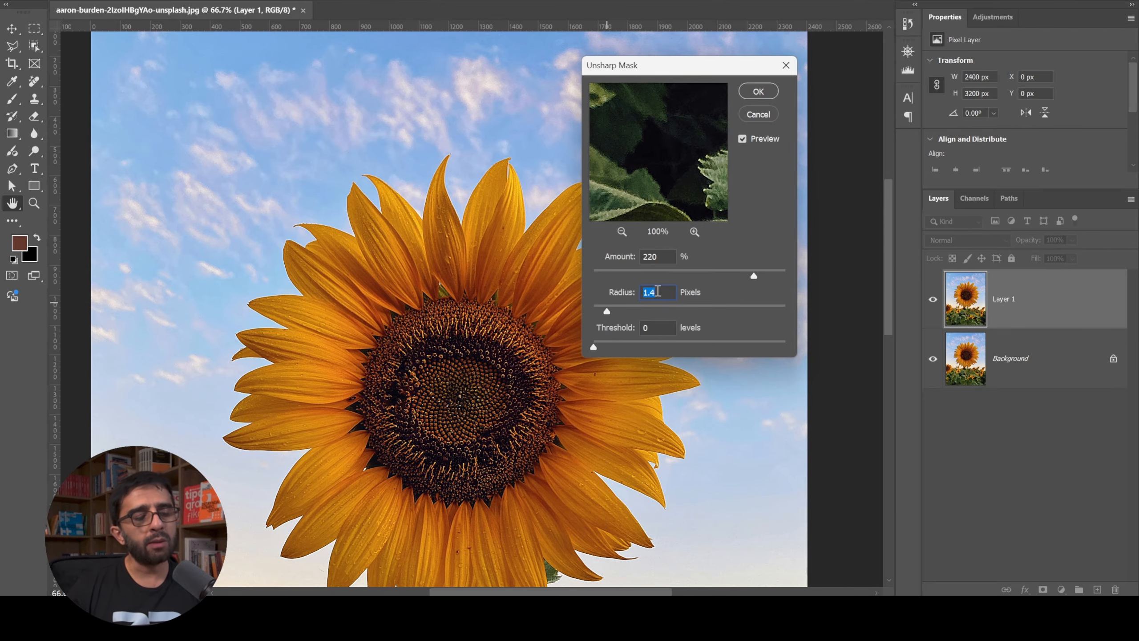
Step: Set the radius to 1.0 pixels and the amount to 125%, and apply the Unsharp Mask to Layer 1
type("1")
key("Tab")
left_click_drag(753, 275, 710, 275)
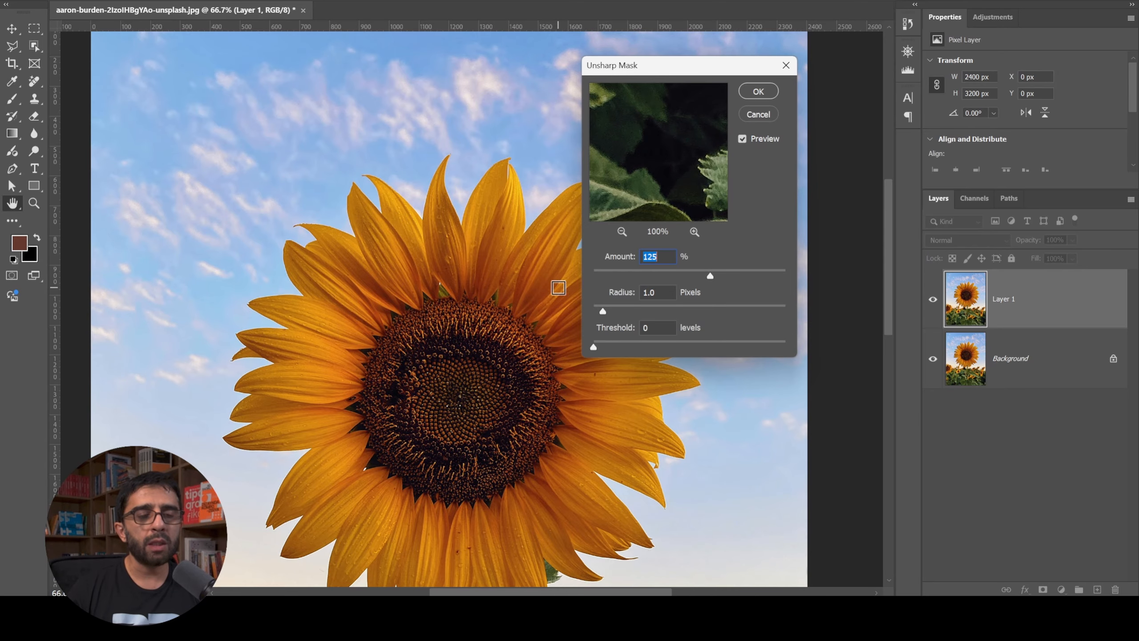
left_click(757, 92)
Step: Compare the flower centre and petal edges with the sharpened Layer 1 hidden and shown
left_click_drag(504, 193, 549, 247)
key("v")
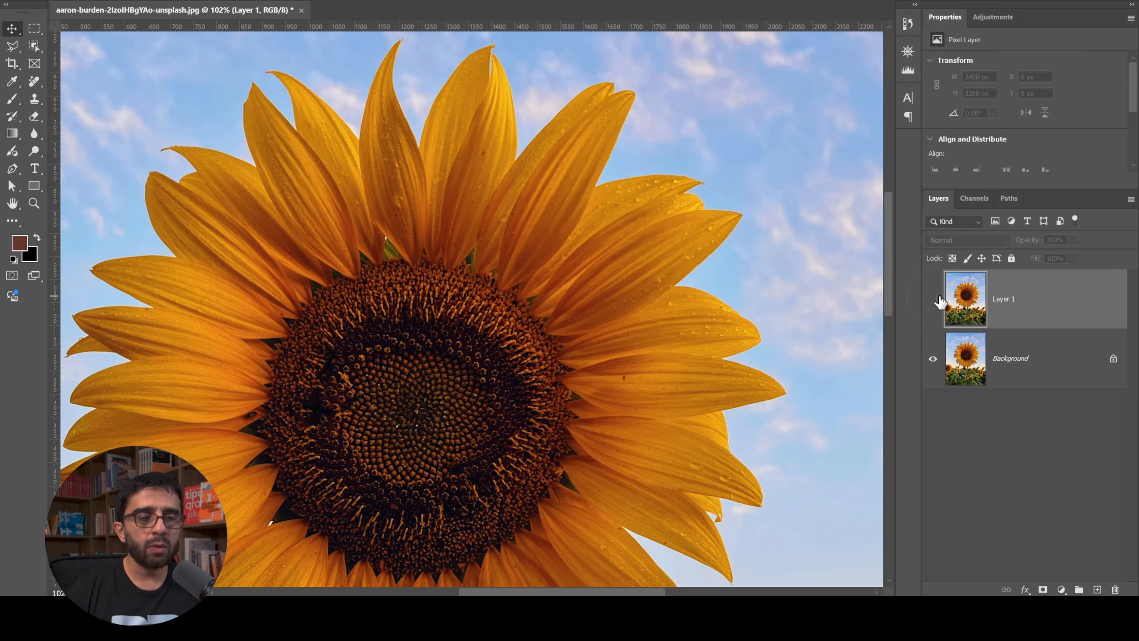
key("z")
left_click_drag(359, 394, 379, 394)
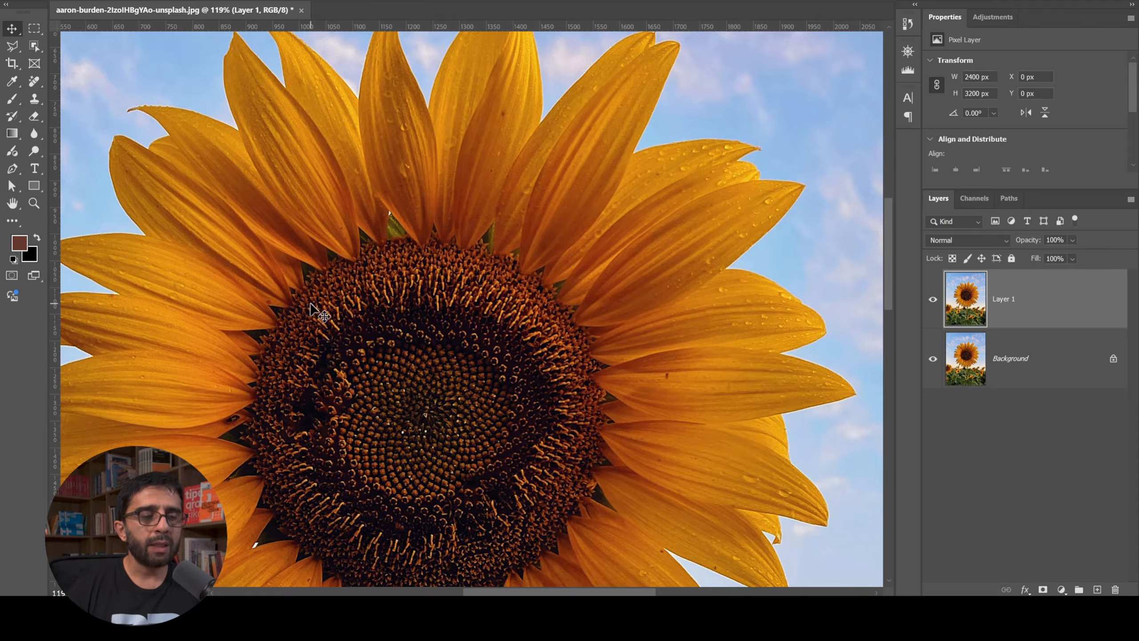
left_click(934, 300)
key("z")
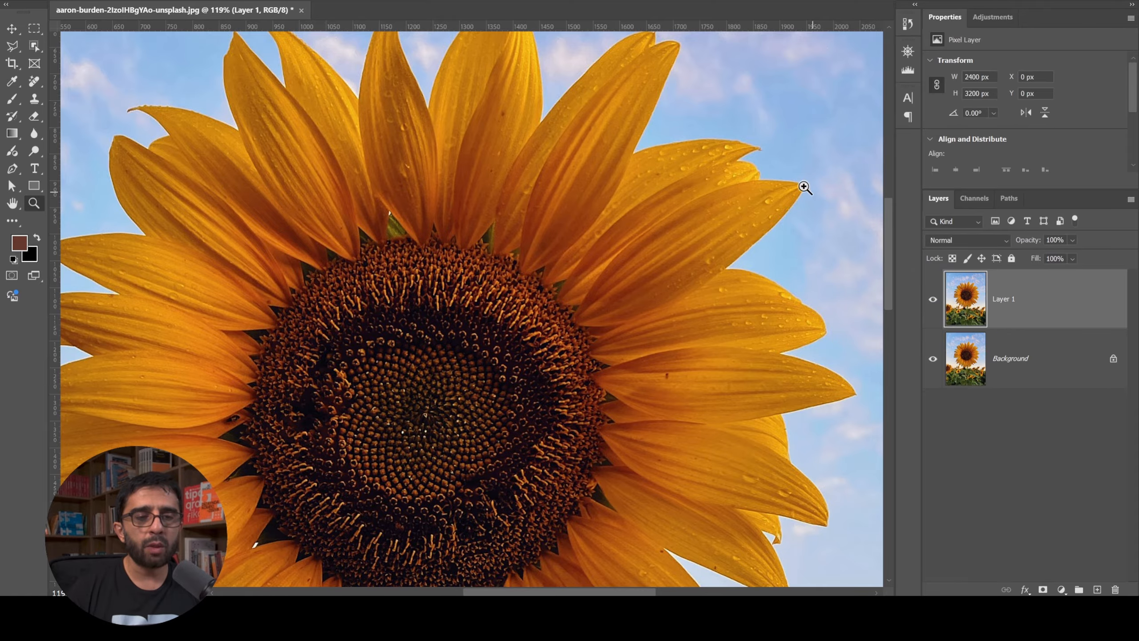
left_click_drag(804, 185, 829, 178)
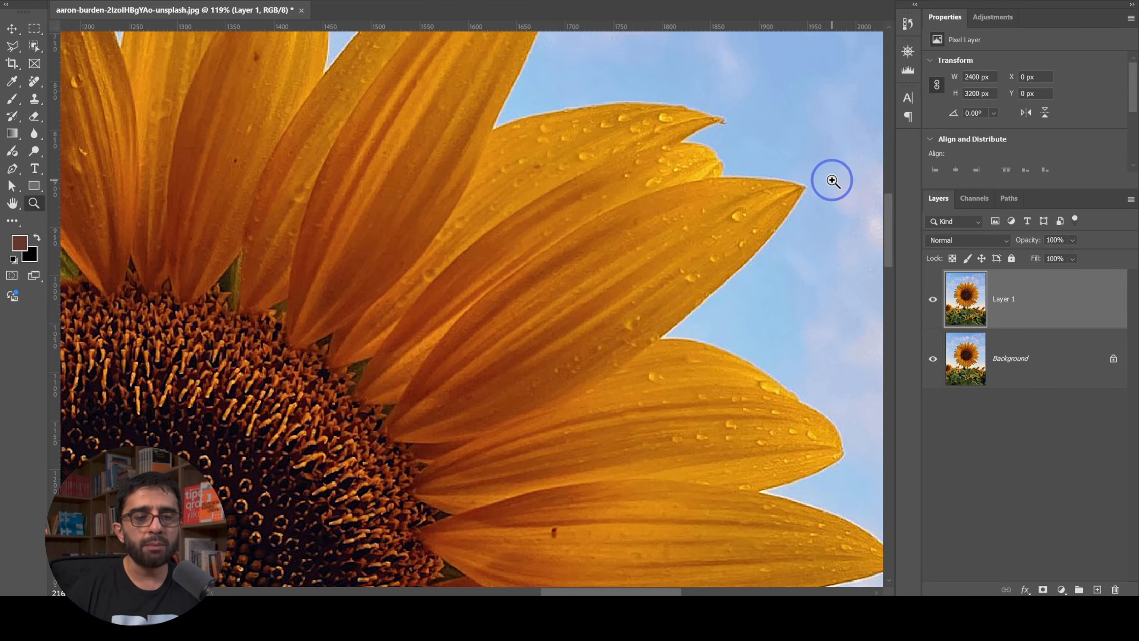
left_click(934, 300)
left_click(934, 299)
key("z")
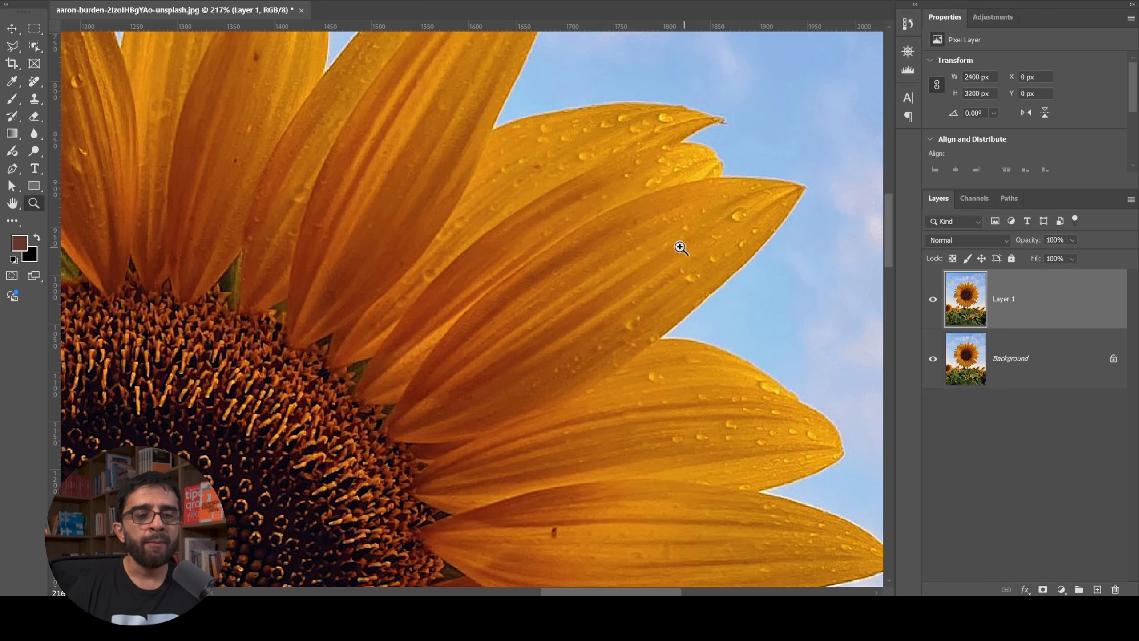
left_click_drag(679, 247, 530, 250)
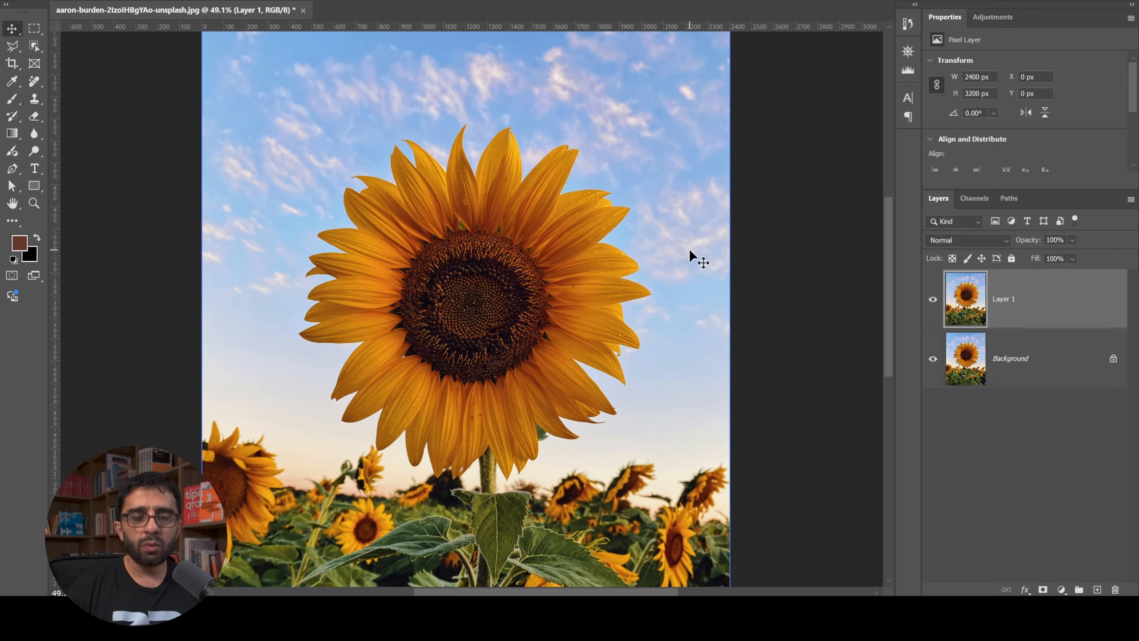
Step: Delete the sharpened Layer 1 and duplicate the Background layer as a fresh copy
key("Delete")
key("ctrl+j")
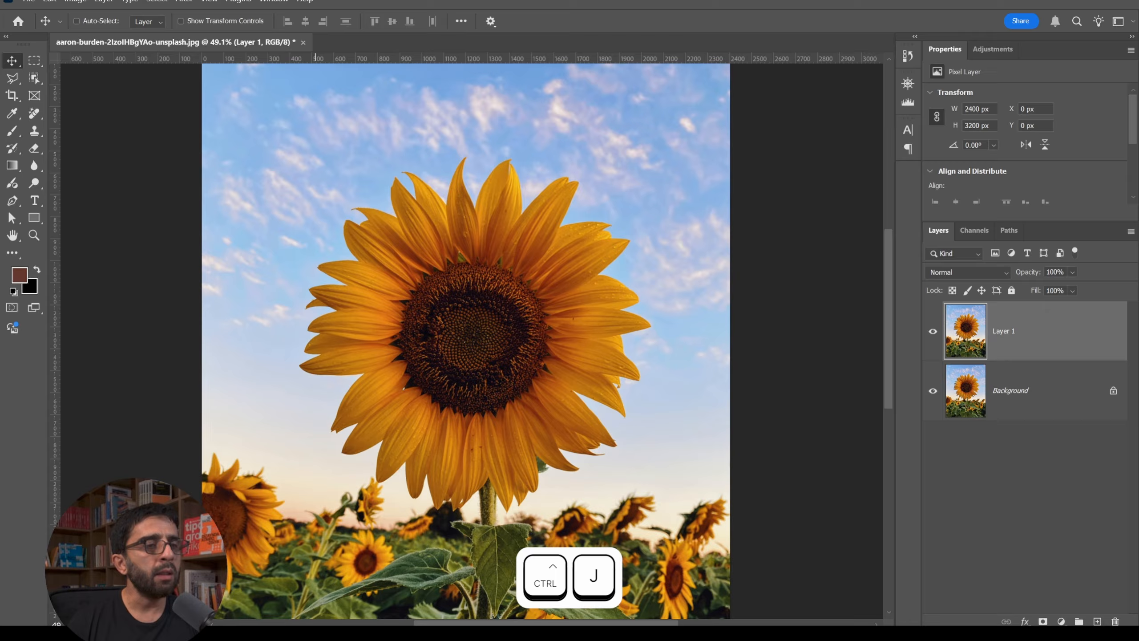
Step: Open the Oil Paint filter for Layer 1, move its dialog clear of the flower and turn on the image preview
left_click(184, 1)
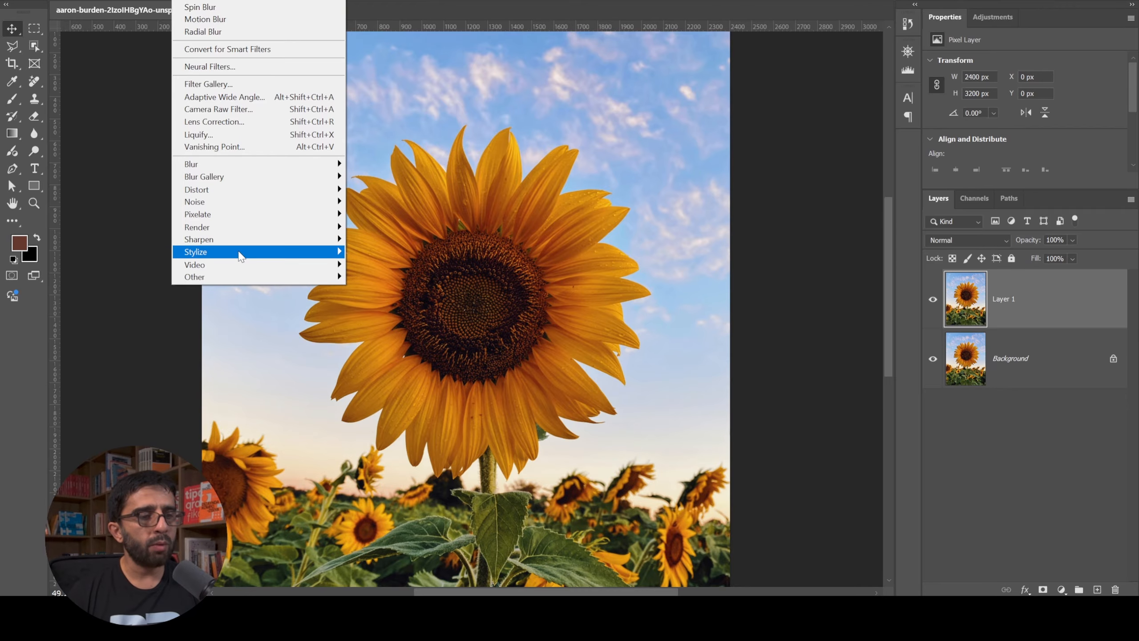
mouse_move(251, 255)
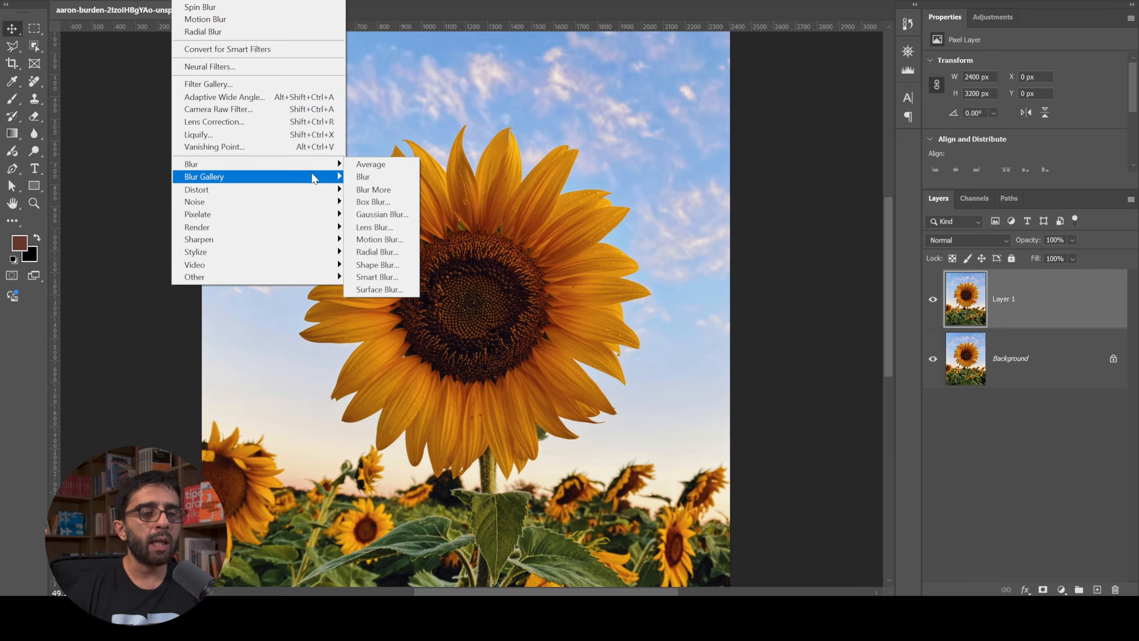
mouse_move(334, 206)
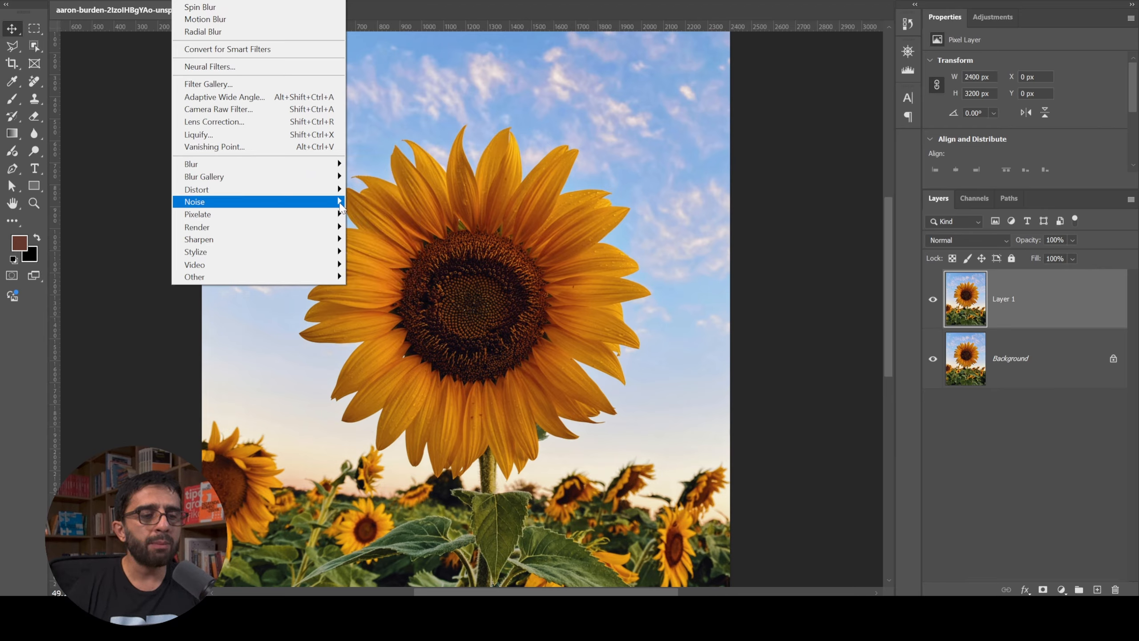
mouse_move(306, 170)
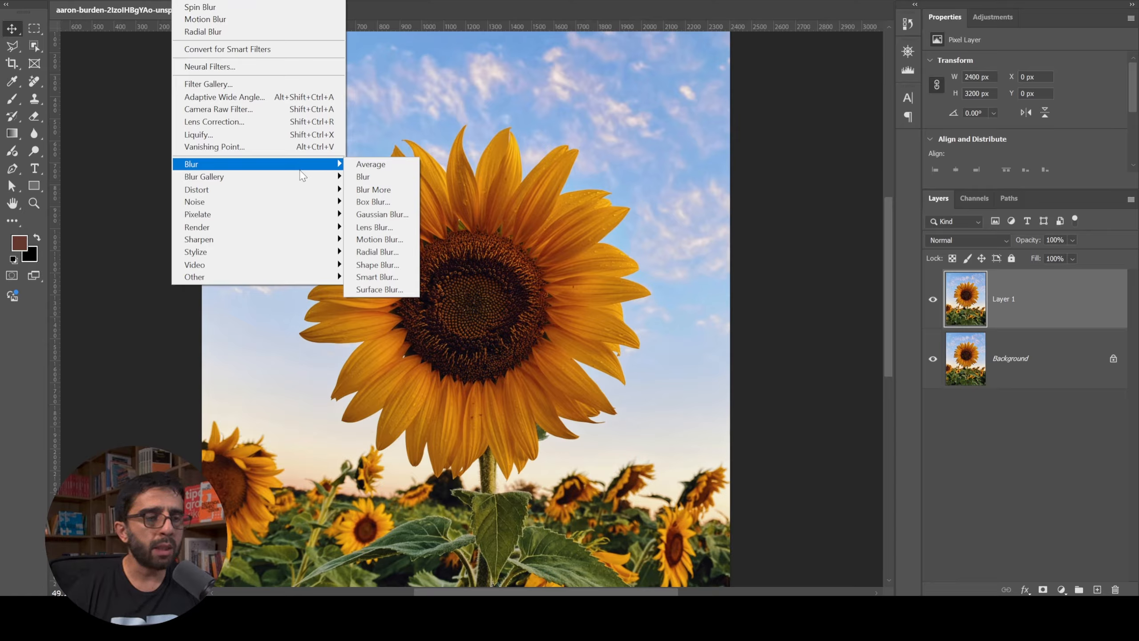
mouse_move(285, 246)
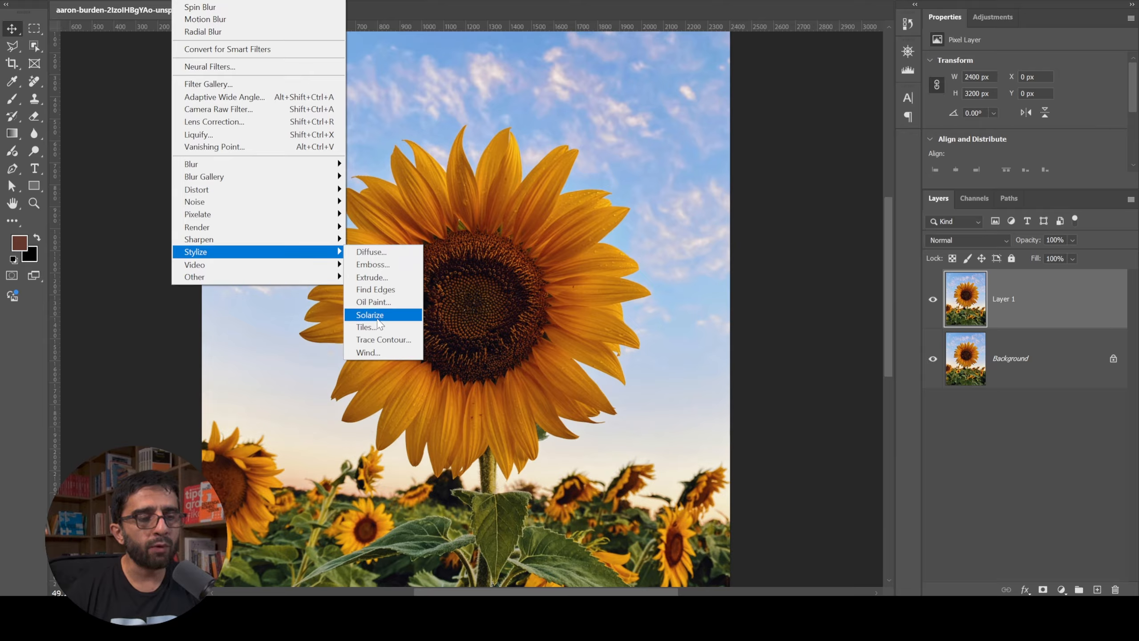
left_click(403, 306)
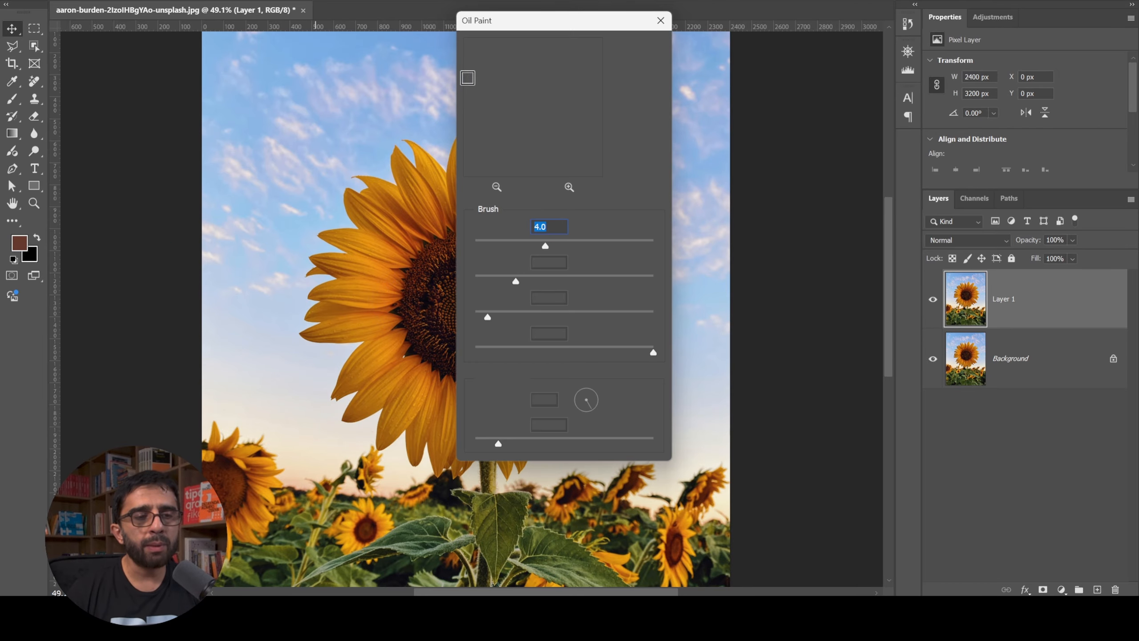
left_click_drag(523, 20, 752, 38)
left_click_drag(763, 101, 788, 127)
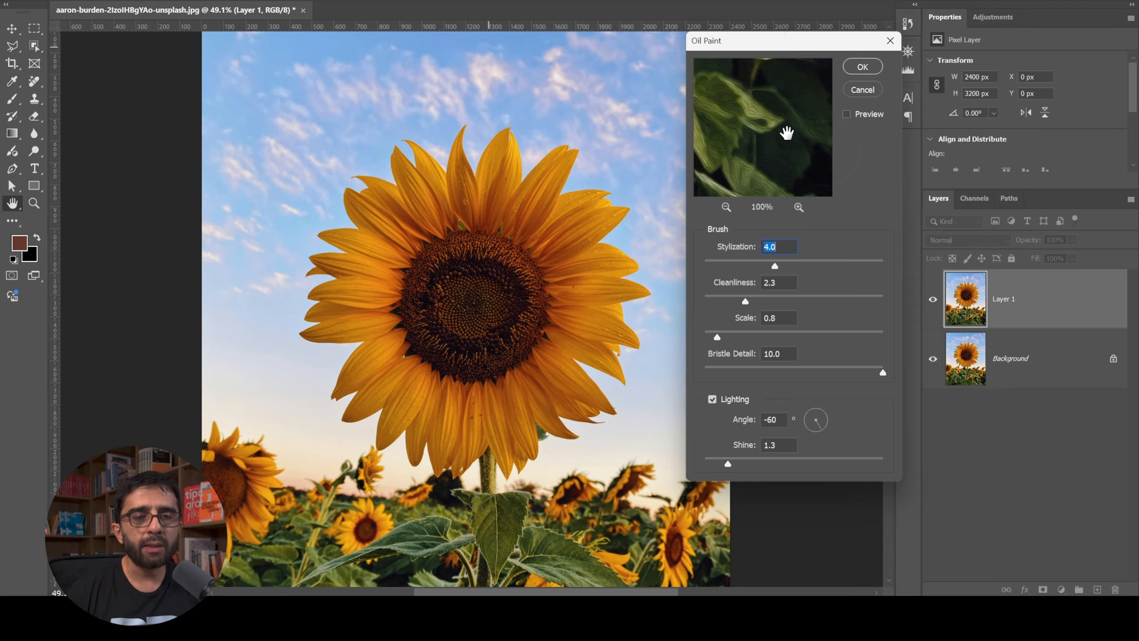
left_click(847, 114)
Step: Examine the oil paint effect on the petals and flower centre at 100% zoom, comparing the image with the preview off and on
left_click_drag(725, 90, 742, 132)
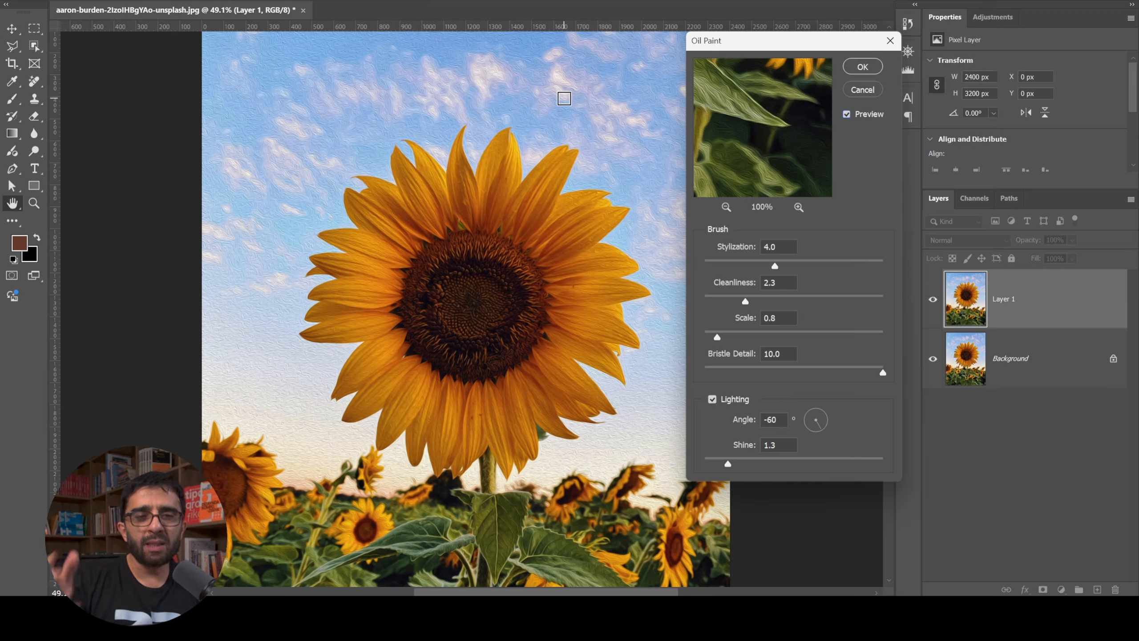
left_click_drag(756, 97, 796, 165)
mouse_move(758, 140)
left_mouse_down()
mouse_move(765, 95)
mouse_move(827, 198)
left_mouse_up()
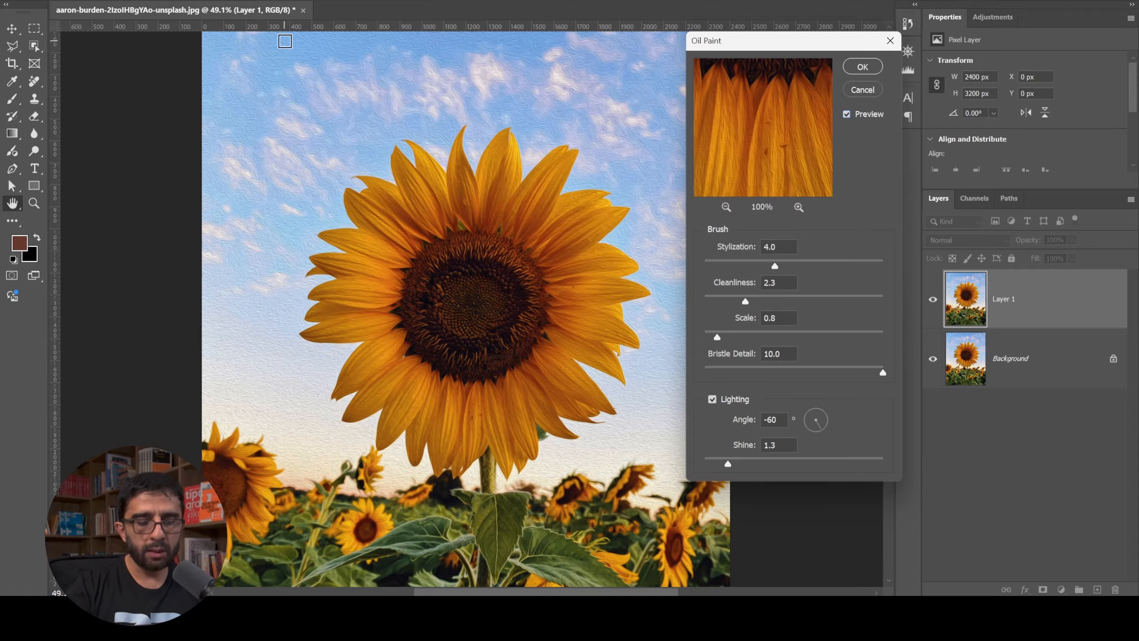
key("ctrl+0")
key("ctrl+1")
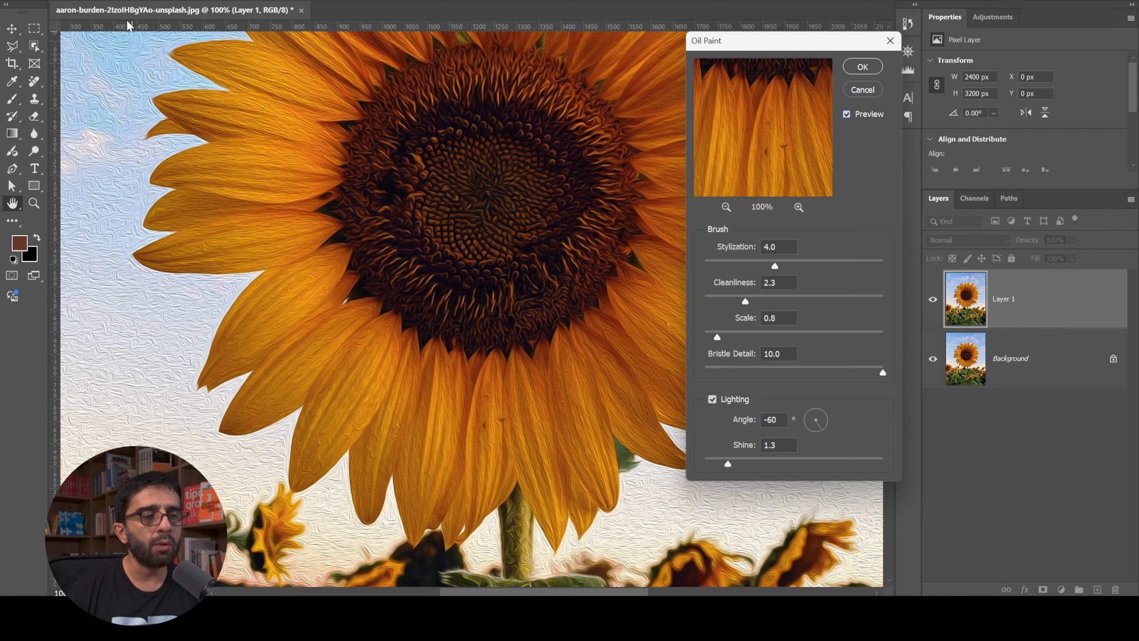
left_click(847, 114)
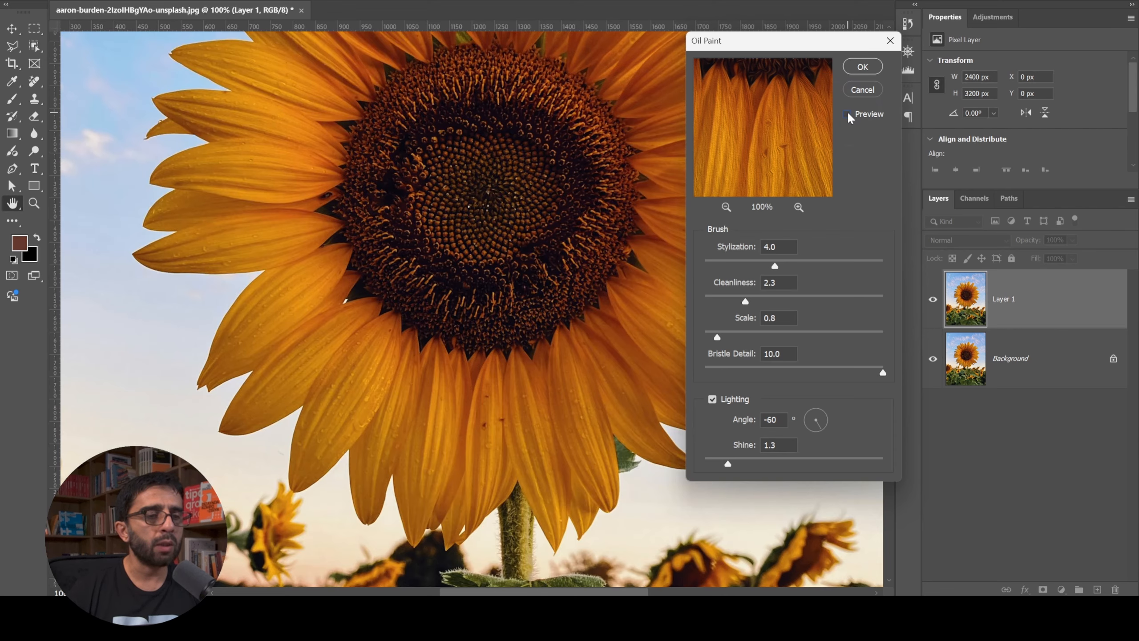
left_click(847, 114)
left_click(847, 114)
left_click(847, 114)
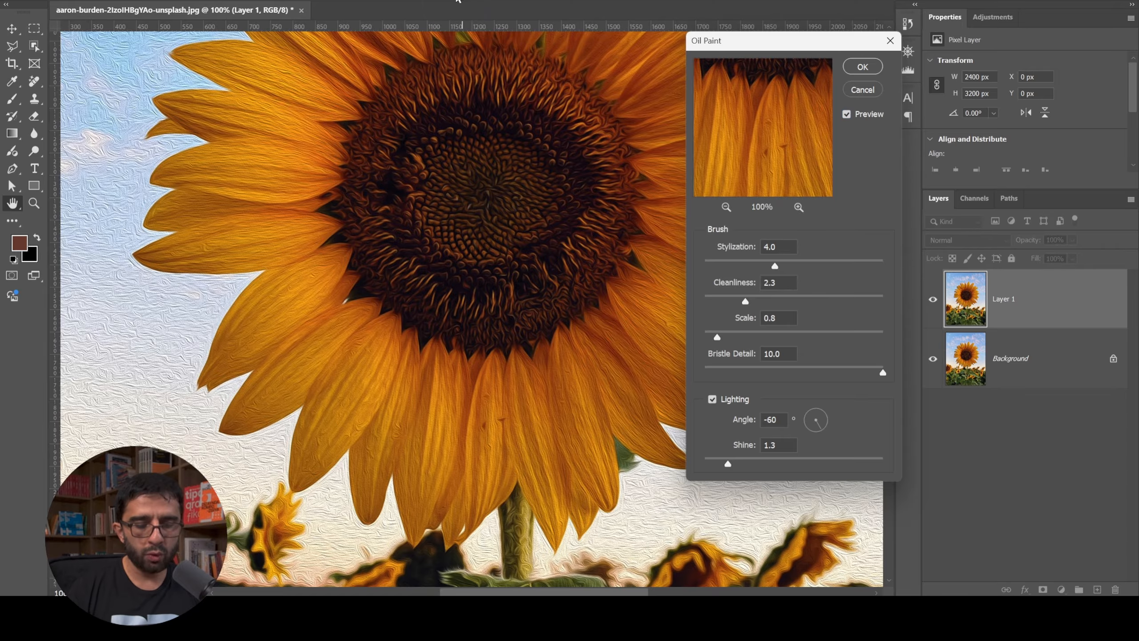
Step: Try oil paint Stylization values of 1.0, 8.6, 9.9 and 0.1, and settle on 9.4
key("ctrl+minus")
key("ctrl+minus")
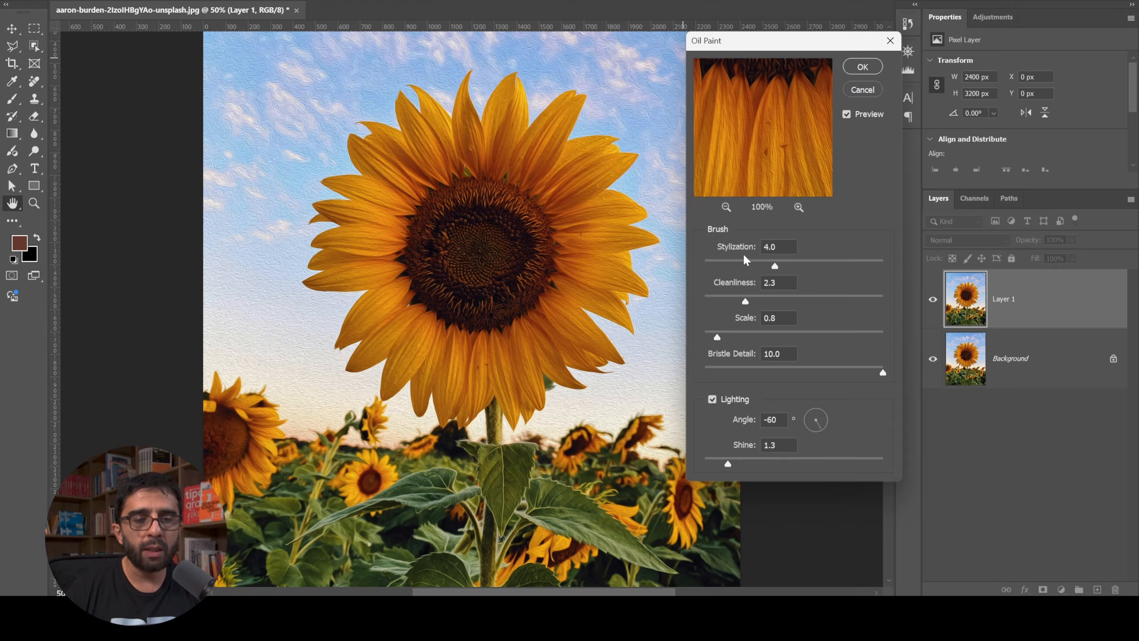
left_click_drag(847, 266, 860, 263)
mouse_move(802, 116)
left_mouse_down()
mouse_move(797, 234)
mouse_move(799, 170)
mouse_move(766, 125)
left_mouse_up()
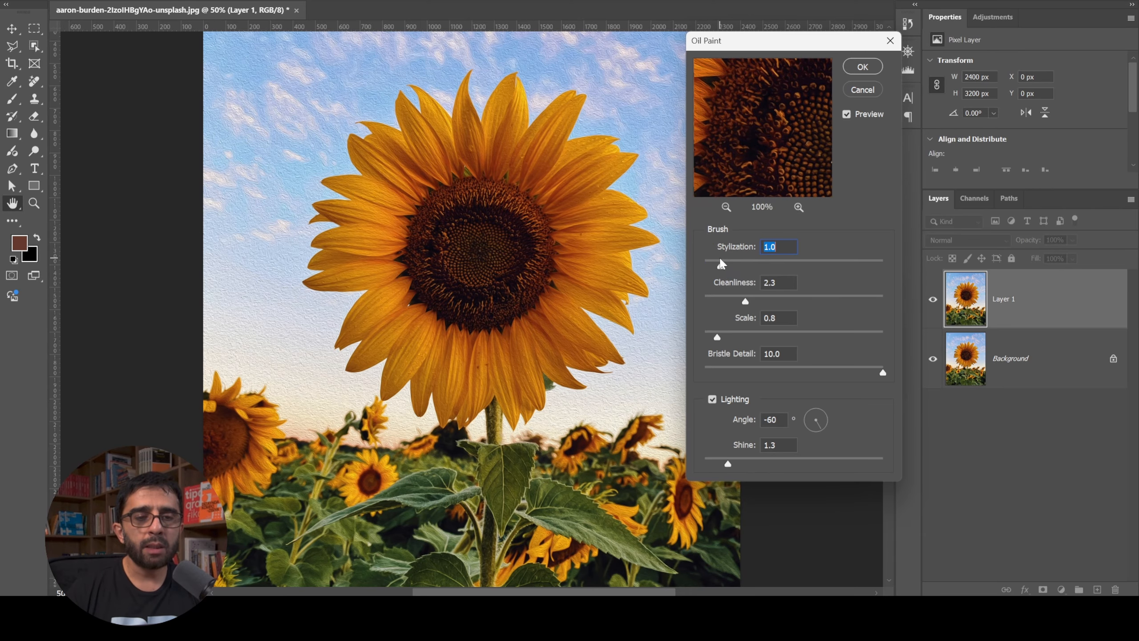
left_click_drag(722, 259, 857, 262)
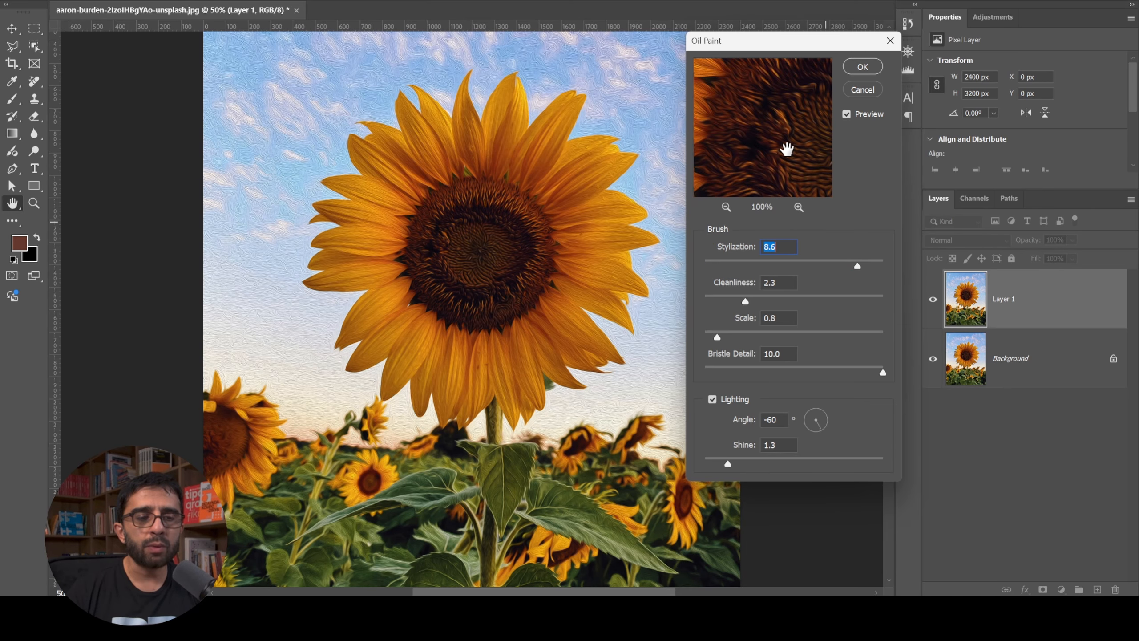
mouse_move(786, 147)
left_mouse_down()
mouse_move(740, 186)
mouse_move(735, 81)
mouse_move(764, 141)
left_mouse_up()
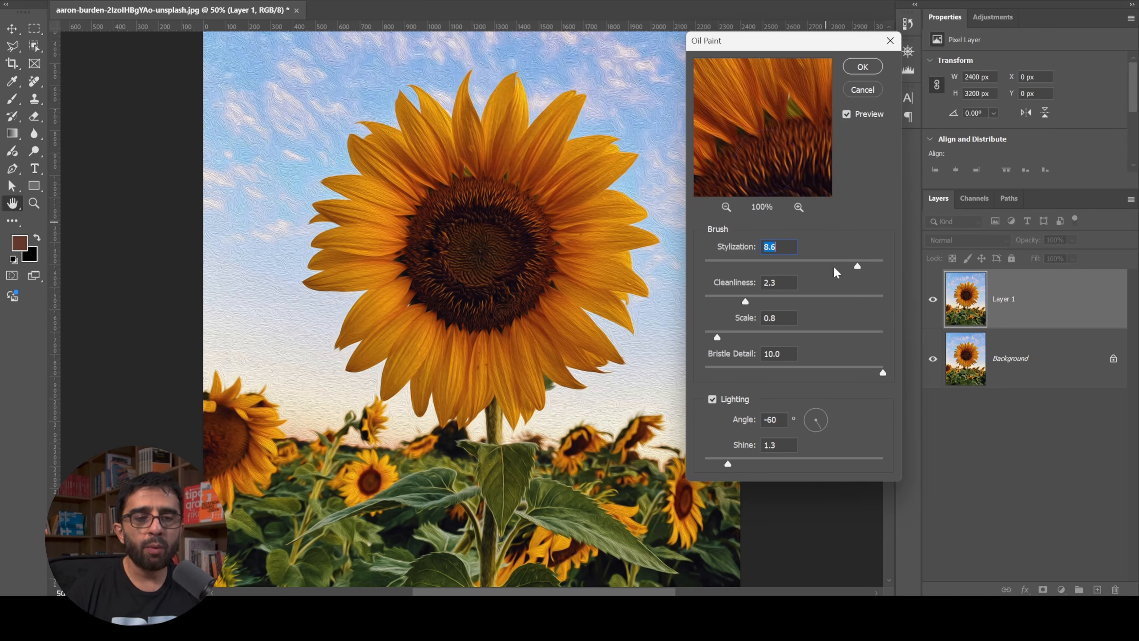
mouse_move(758, 84)
left_mouse_down()
mouse_move(768, 152)
mouse_move(764, 142)
left_mouse_up()
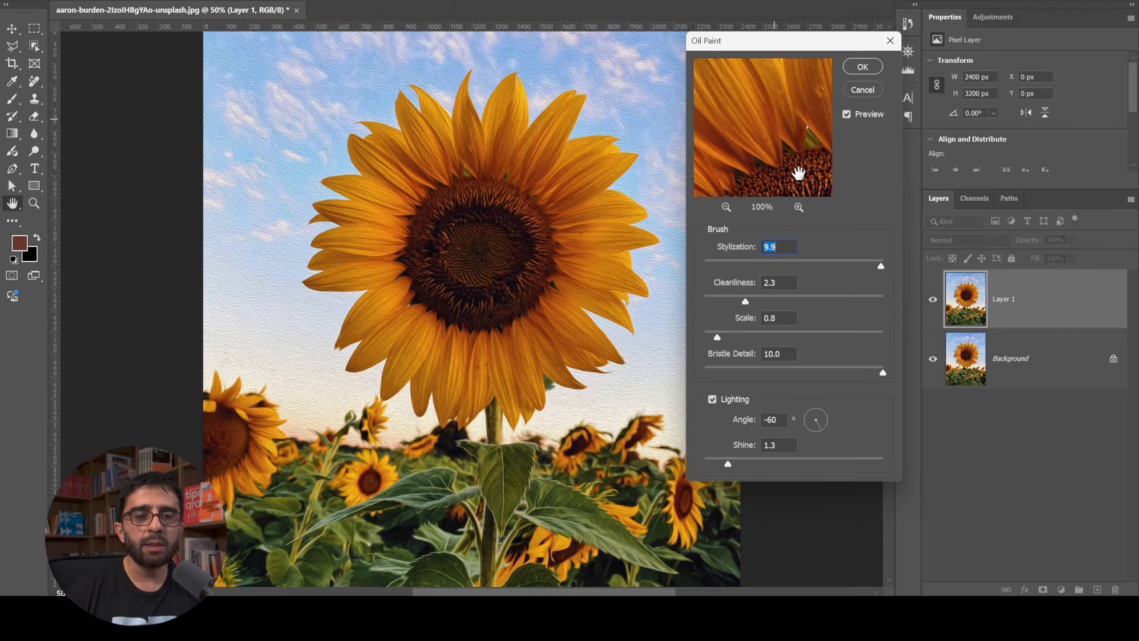
left_click_drag(716, 263, 705, 262)
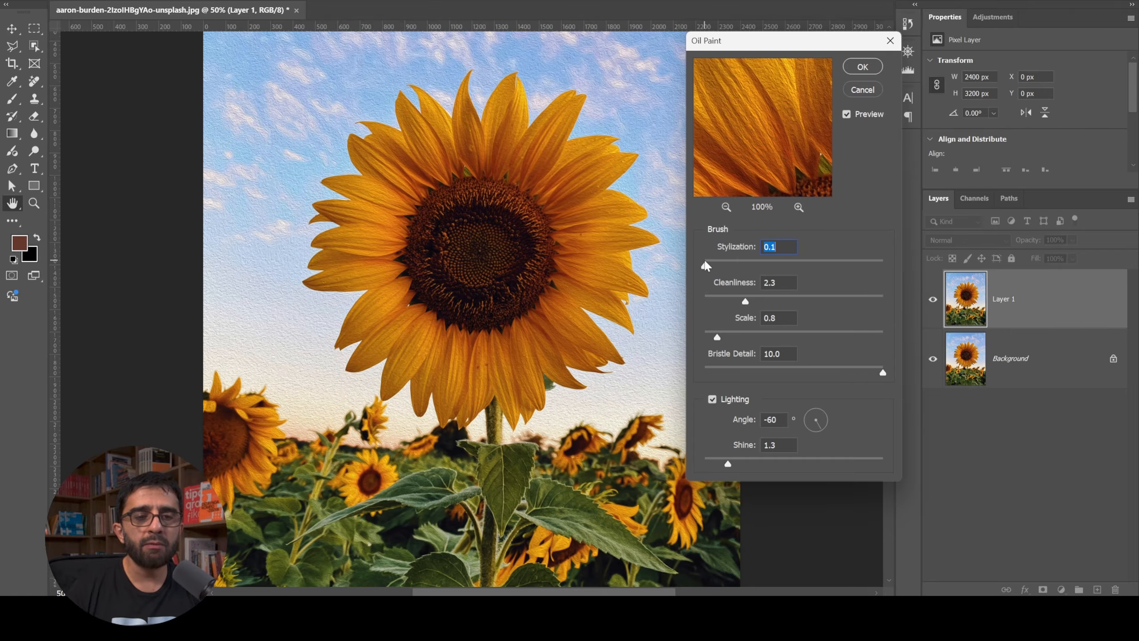
left_click(872, 265)
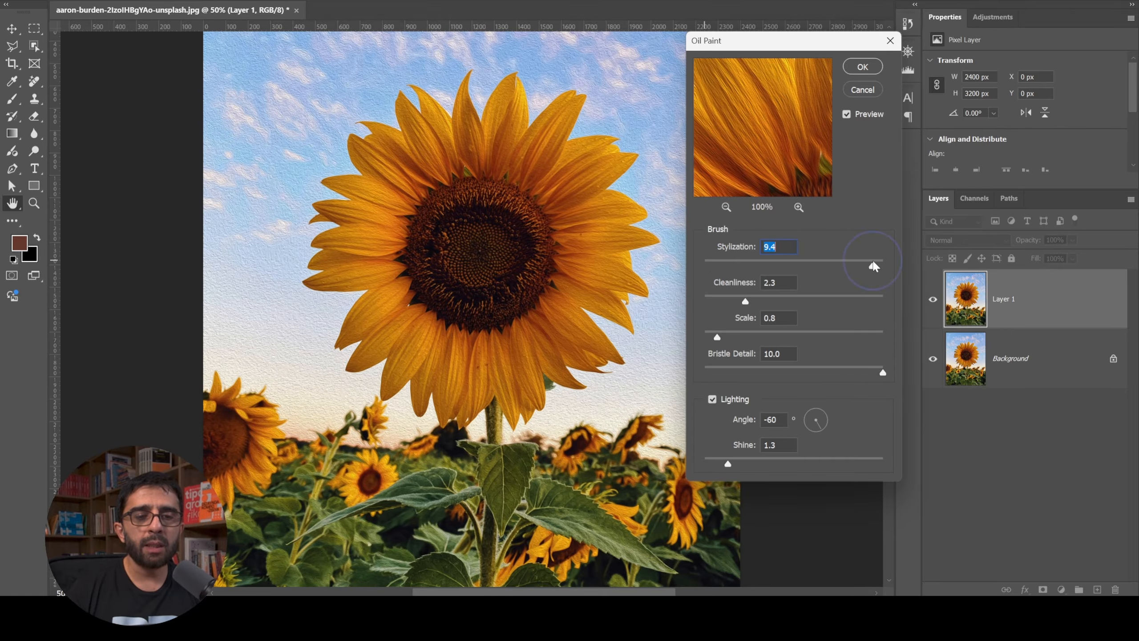
Step: Try Cleanliness values of 8.3 and 0.1, and set Cleanliness to 10.0 and the brush Scale to 9.0
left_click_drag(842, 296, 852, 298)
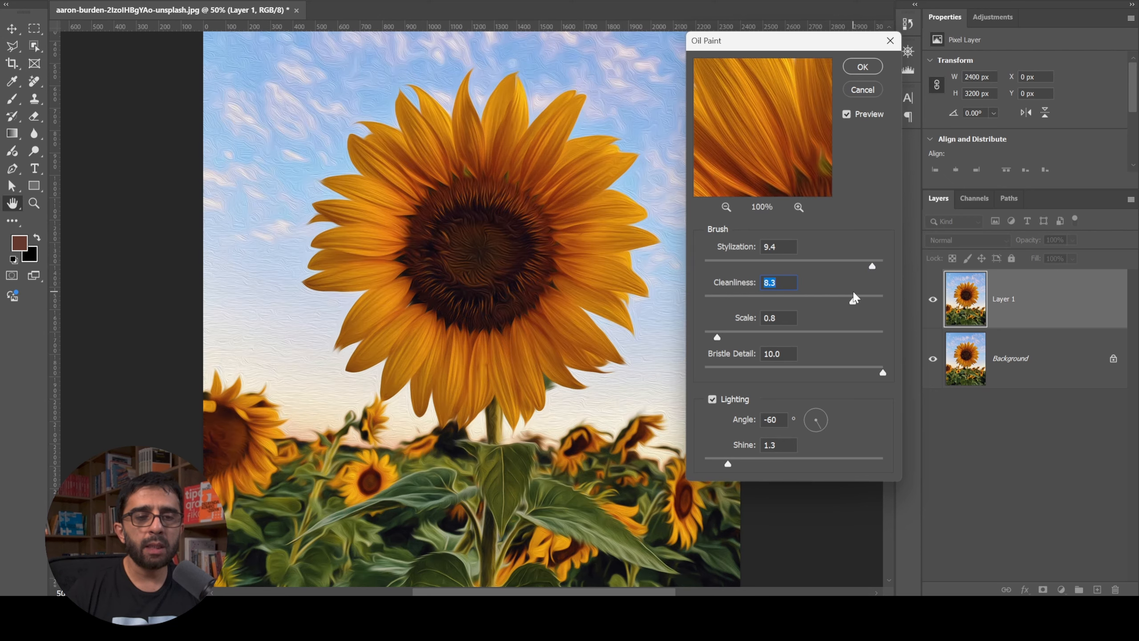
mouse_move(757, 97)
left_mouse_down()
mouse_move(753, 141)
mouse_move(770, 89)
left_mouse_up()
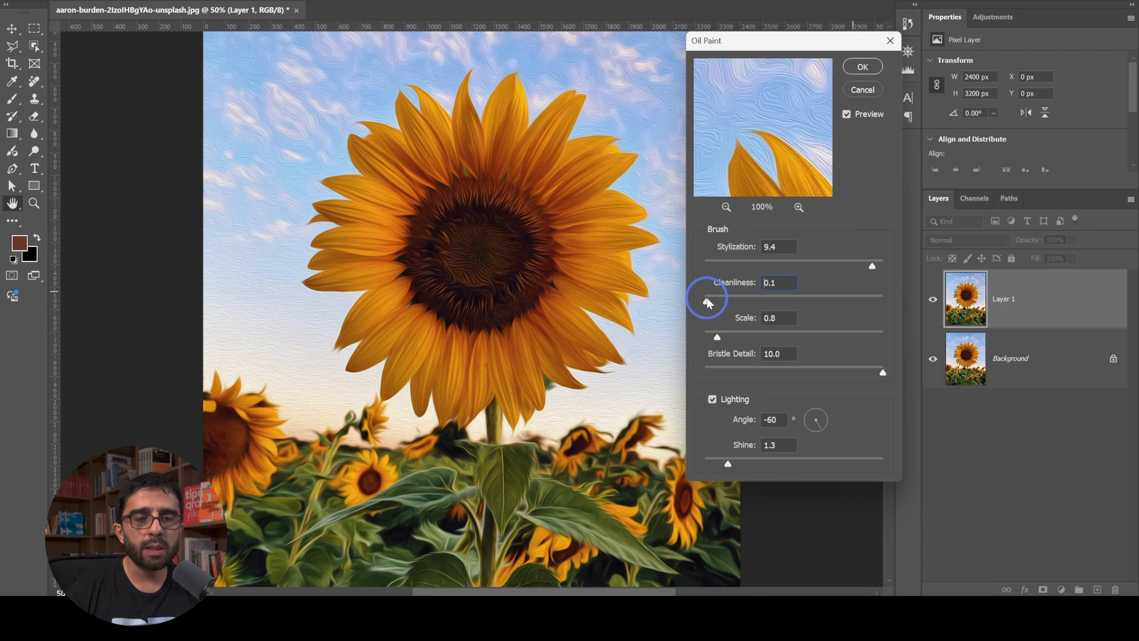
left_click_drag(707, 300, 704, 300)
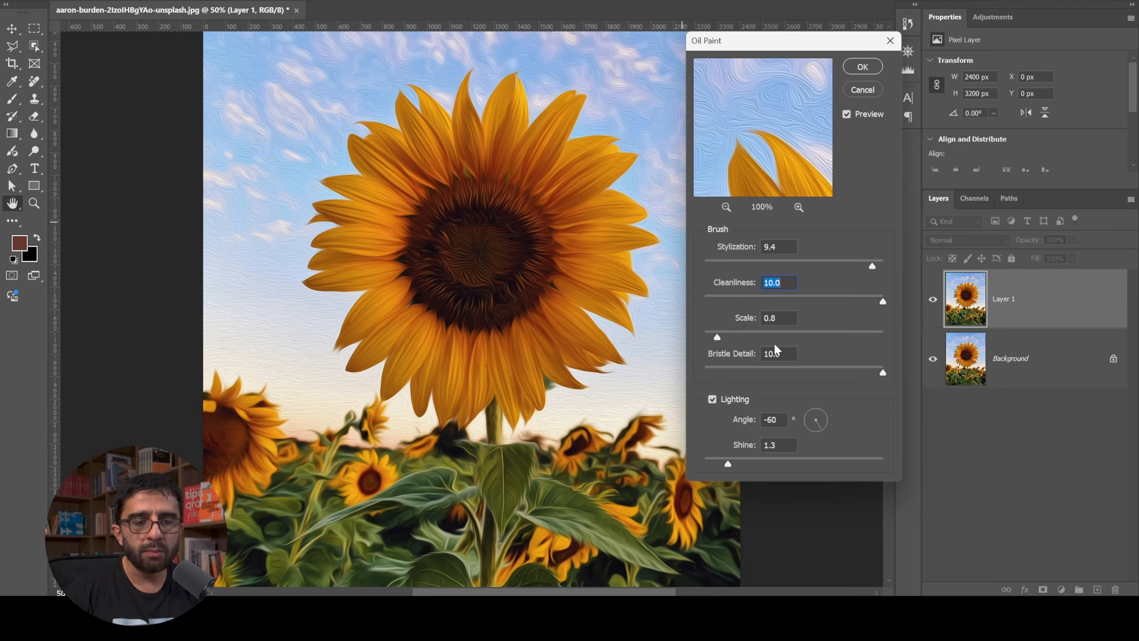
left_click(840, 337)
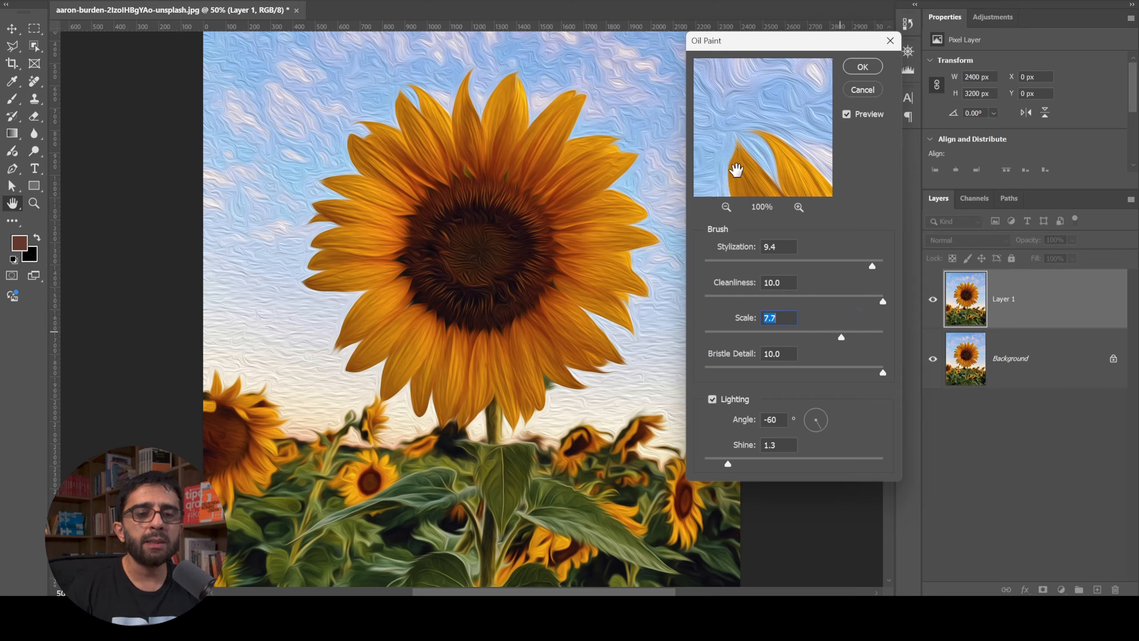
mouse_move(872, 336)
left_mouse_down()
mouse_move(752, 340)
mouse_move(865, 336)
left_mouse_up()
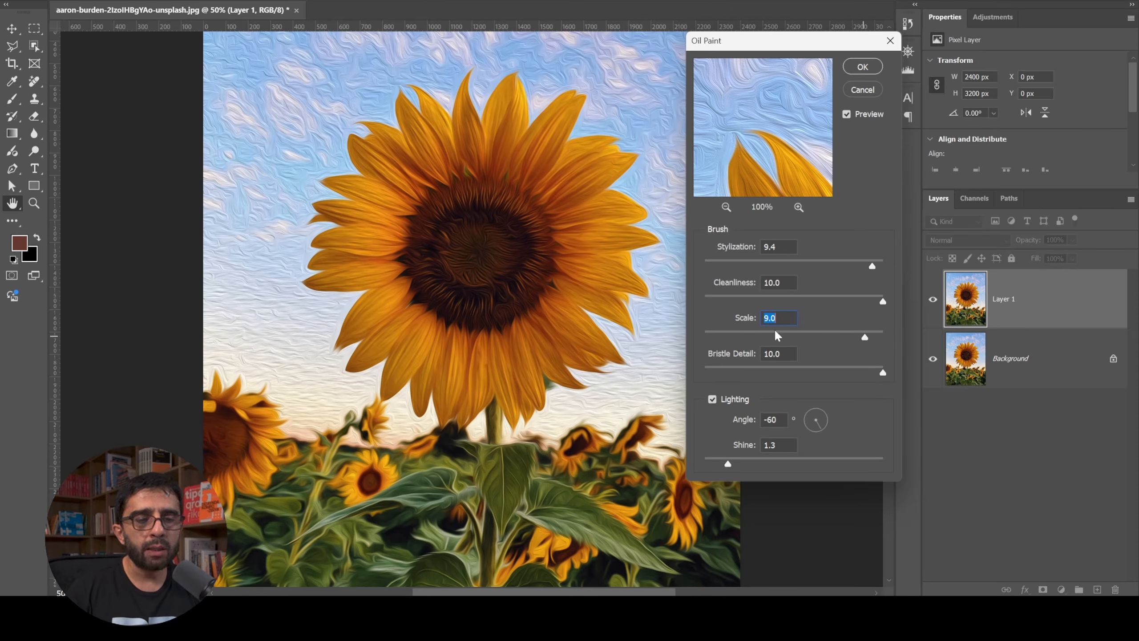
Step: Try Bristle Detail values of 0.8 and 0.0 on the sky texture, and return it to 10.0
left_click(725, 368)
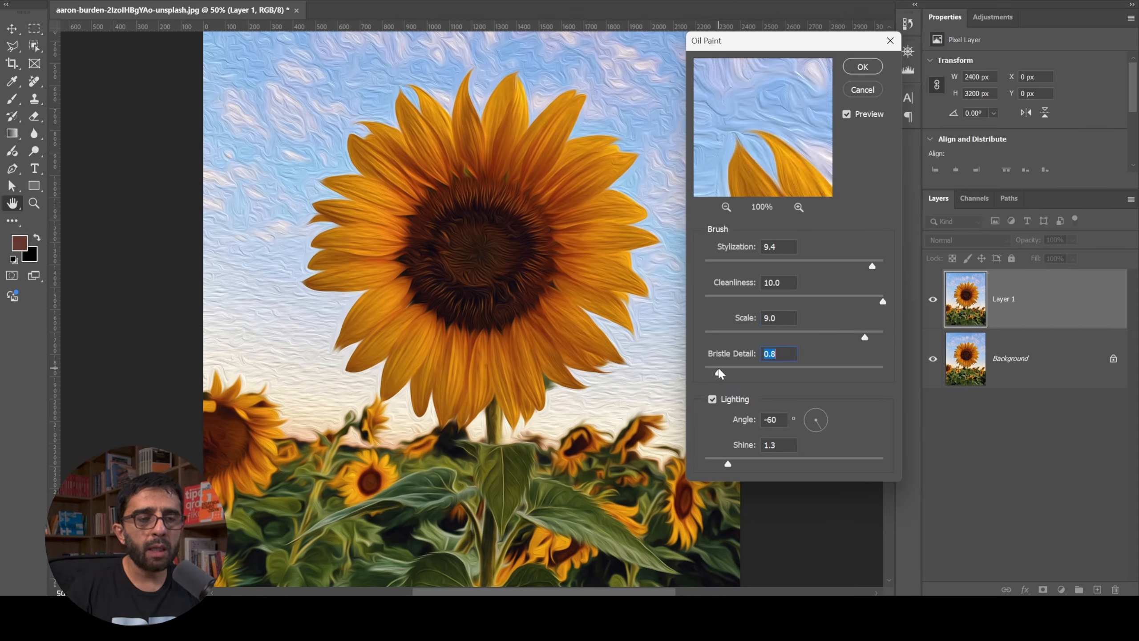
left_click(868, 366)
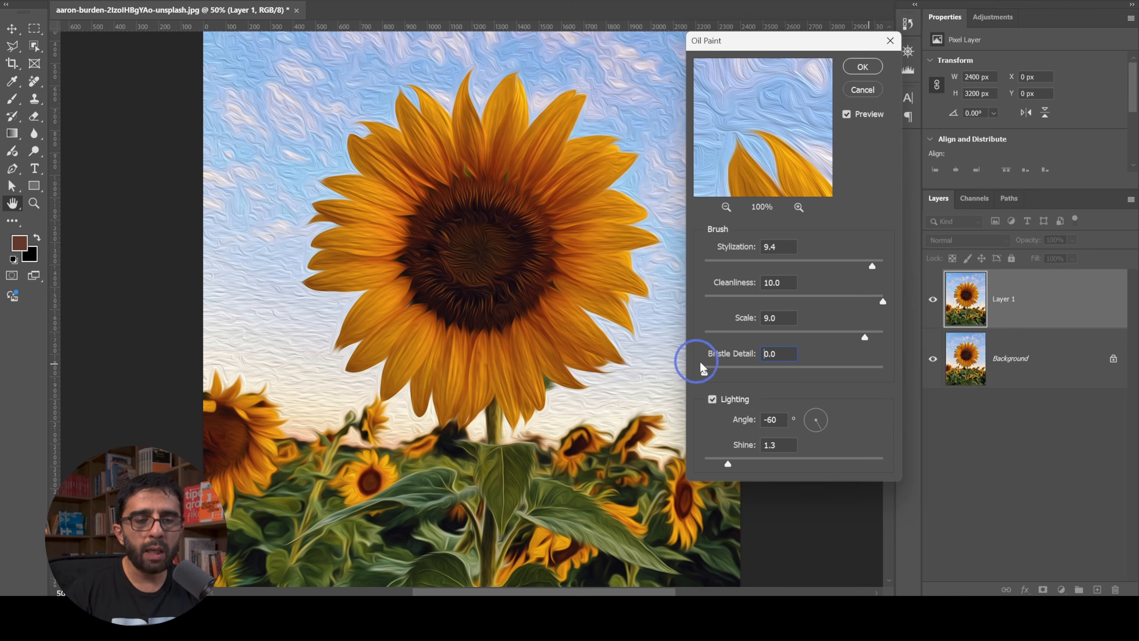
left_click_drag(792, 90, 796, 127)
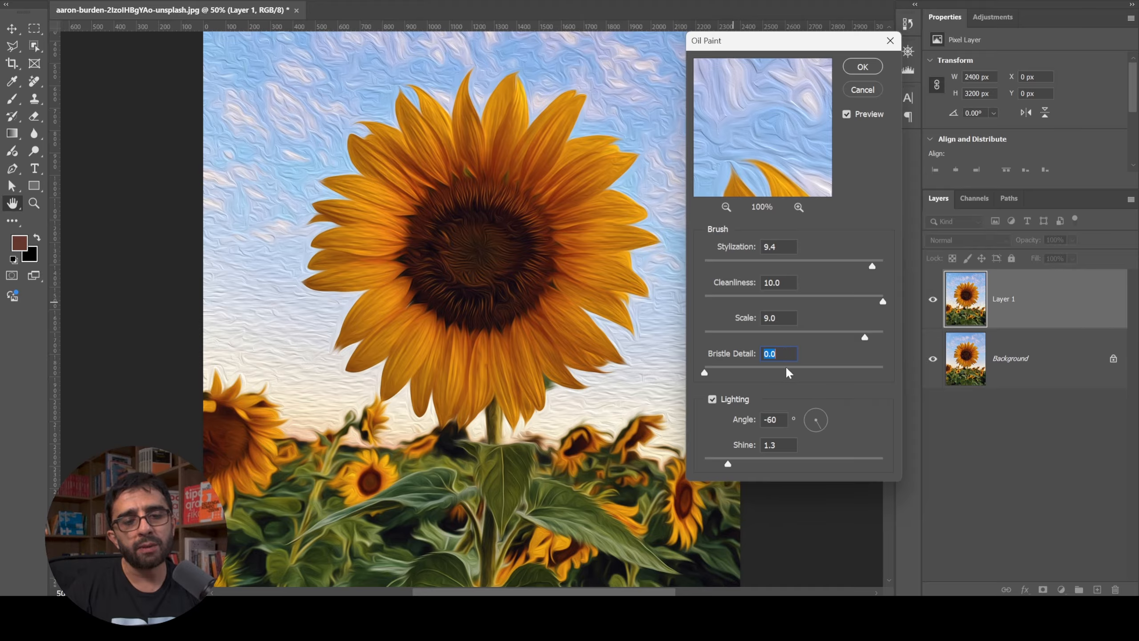
left_click_drag(878, 366, 881, 367)
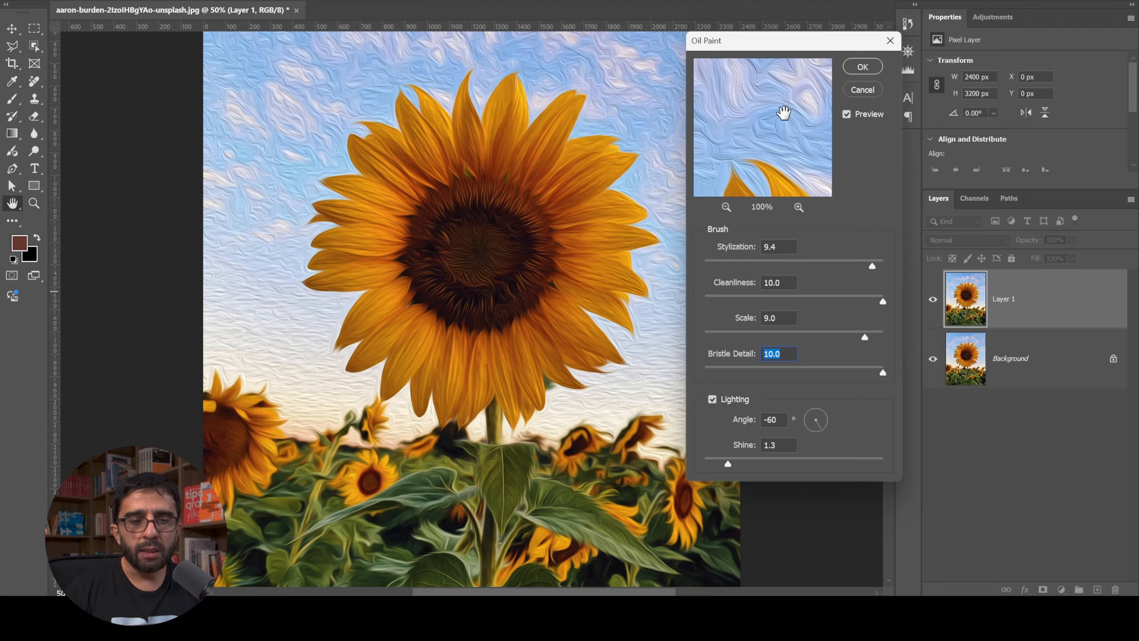
Step: Compare the painted sky and petals with the oil paint Lighting switched off and on, leaving it on
left_click(715, 398)
left_click(715, 397)
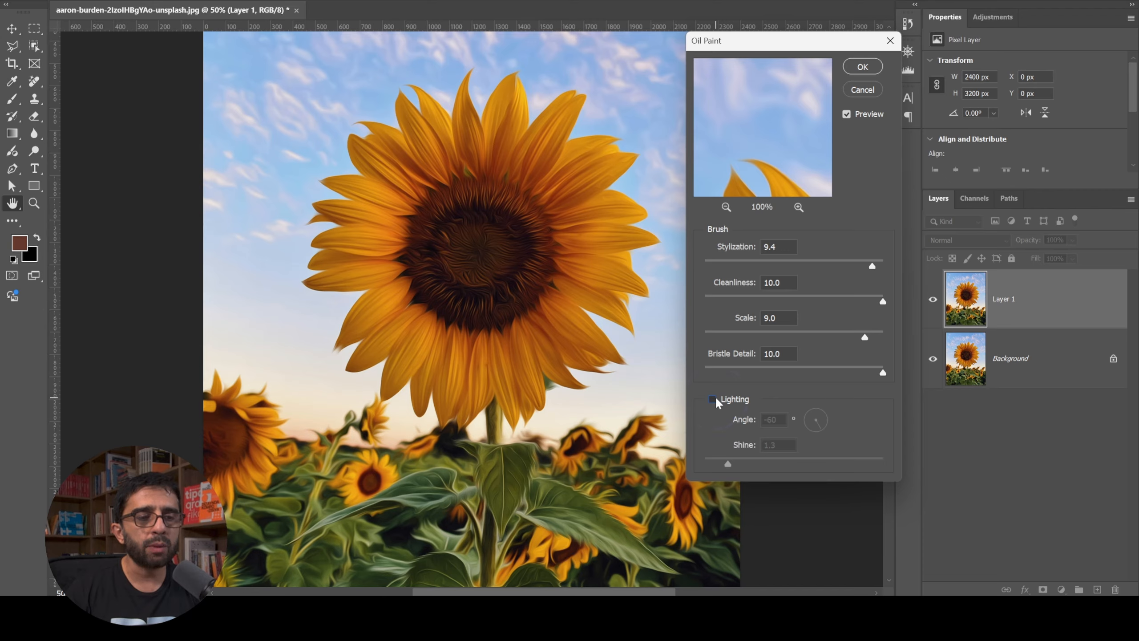
left_click(716, 398)
left_click(715, 397)
left_click(714, 398)
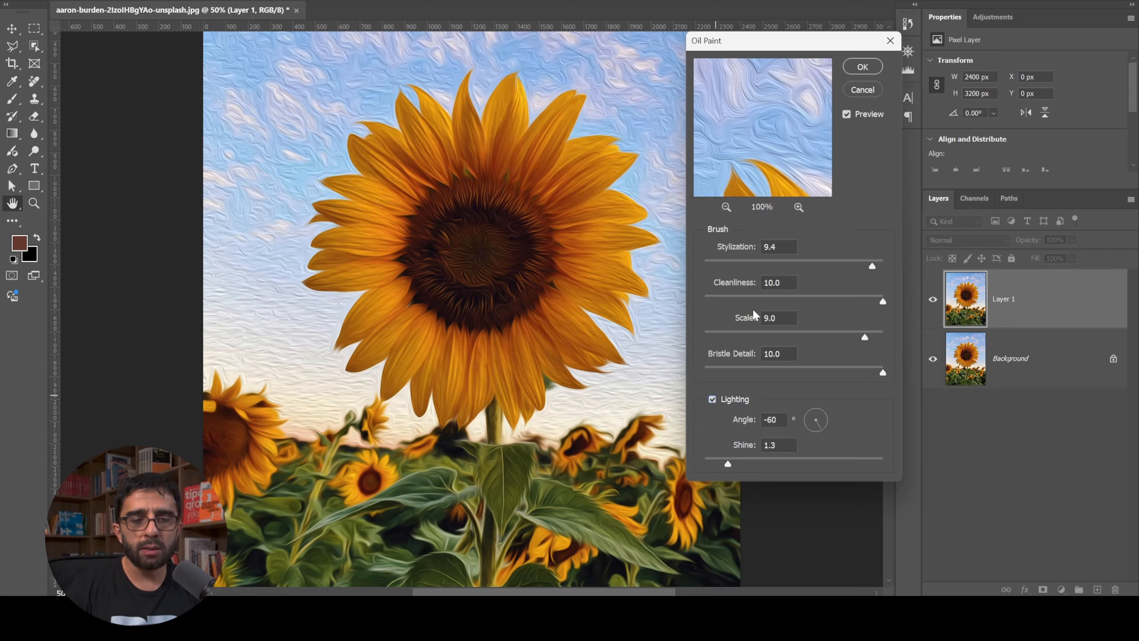
left_click(716, 396)
left_click(716, 396)
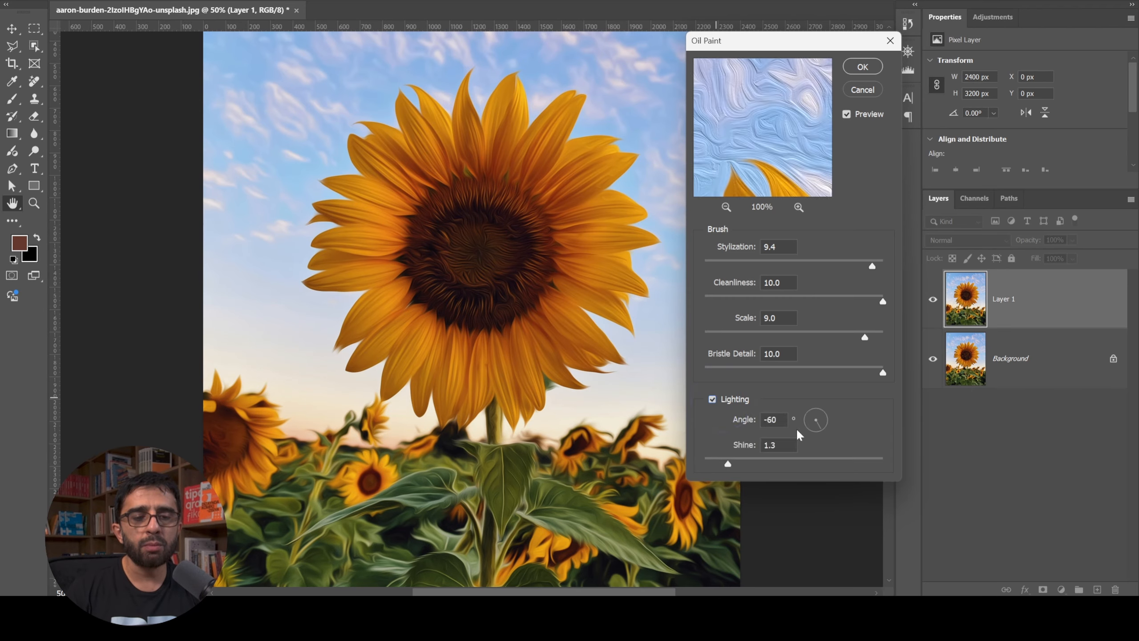
Step: Try lighting angles of -44, 0 and 109 degrees, and set the angle to -4 degrees
left_click(821, 425)
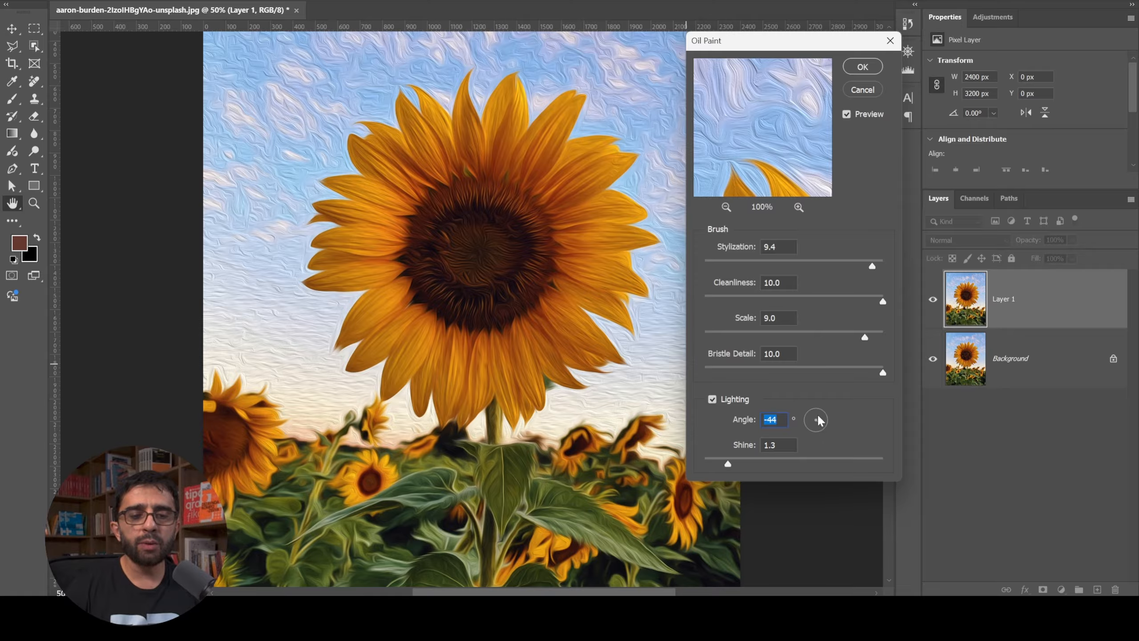
left_click(817, 413)
left_click(800, 411)
left_click(836, 418)
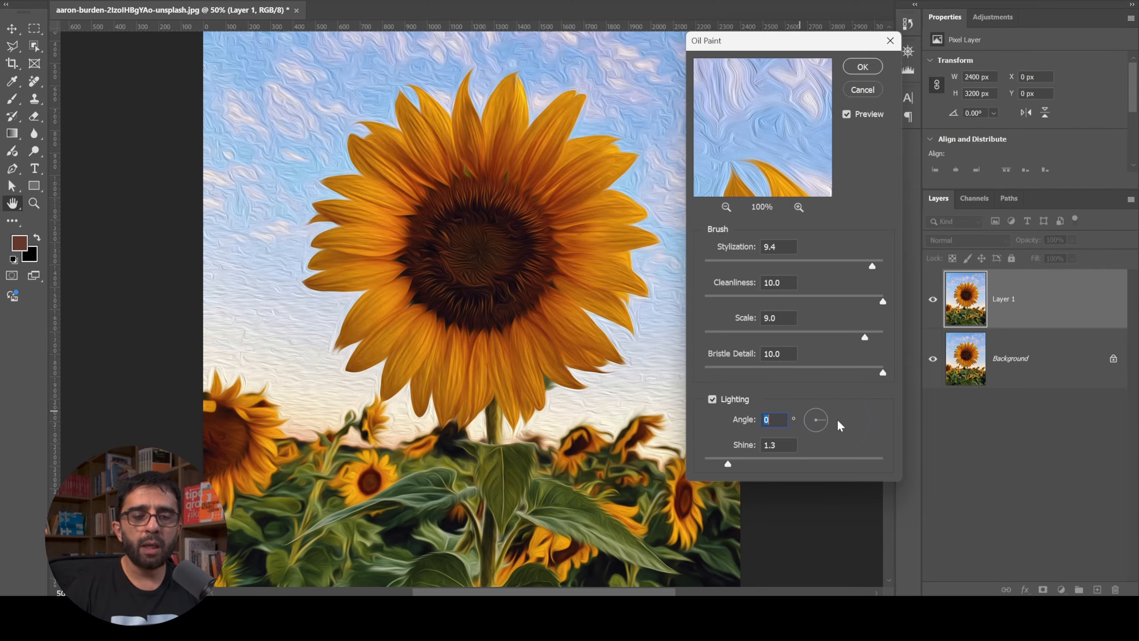
left_click(814, 415)
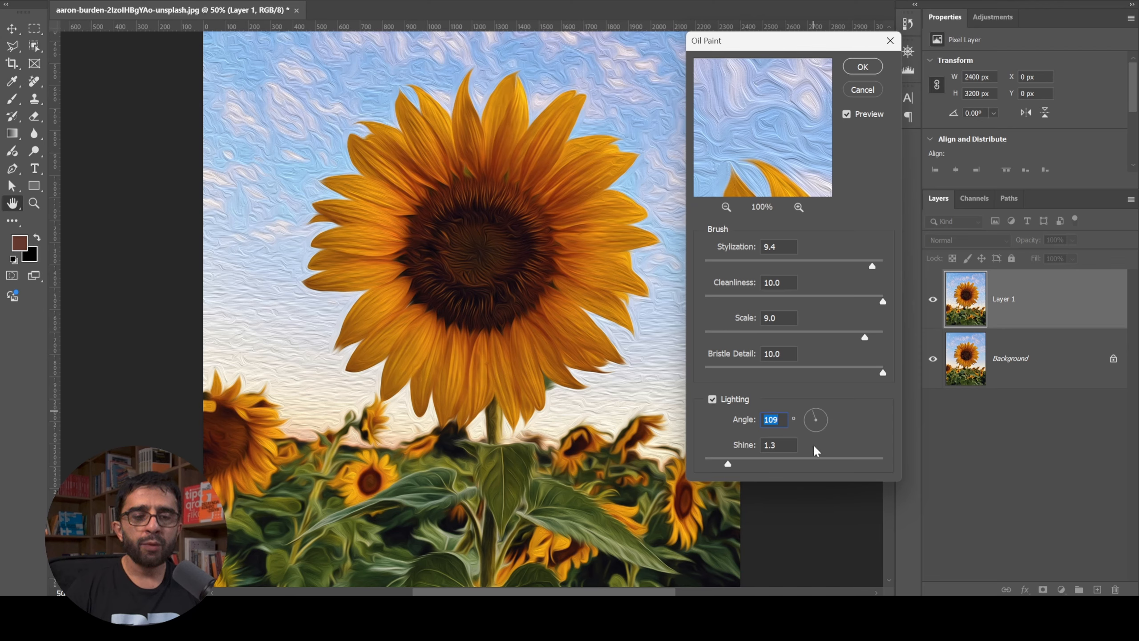
left_click(809, 421)
left_click(811, 416)
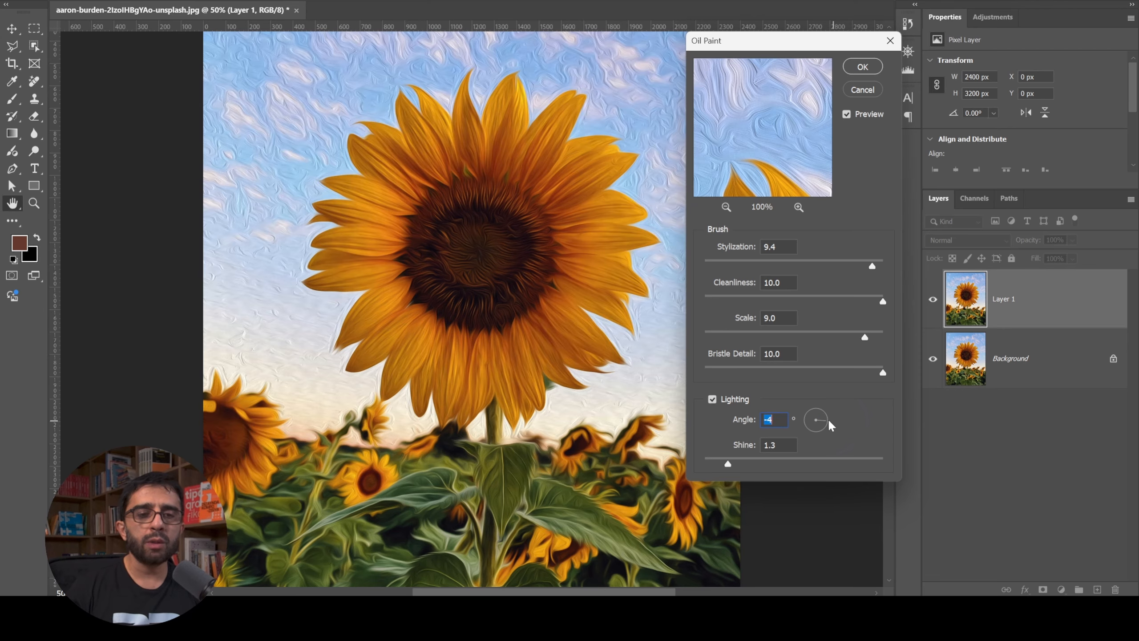
Step: Set the lighting angle to 144 degrees, try a Shine of 6.8, and apply Oil Paint with Shine back at 1.3
left_click_drag(818, 458, 826, 457)
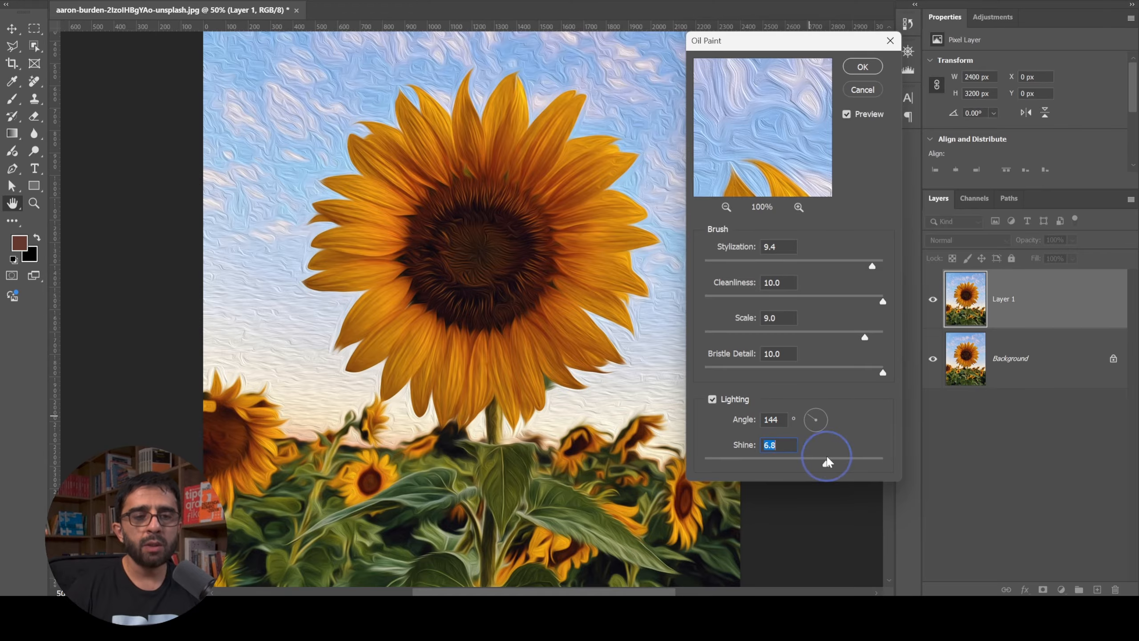
left_click_drag(755, 457, 728, 458)
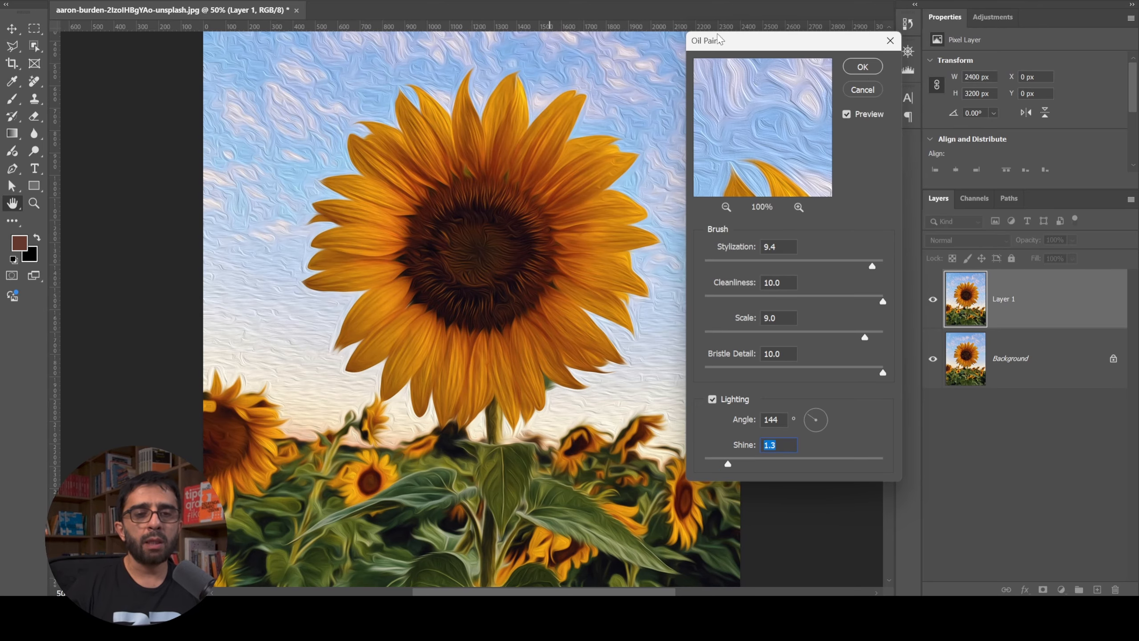
left_click(863, 66)
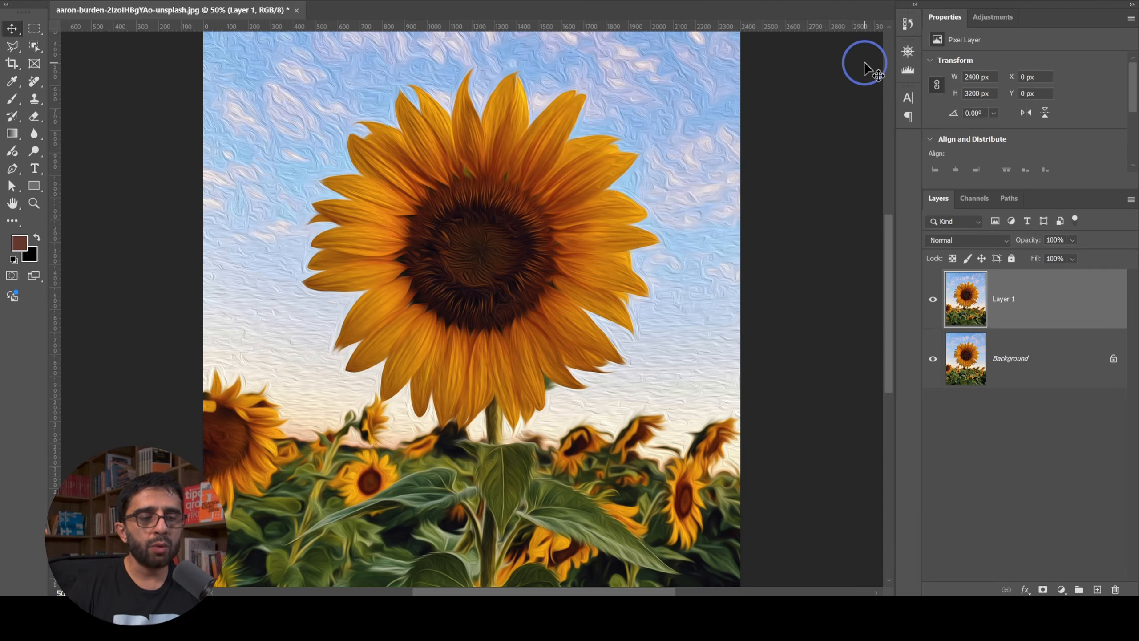
Step: Inspect the painted sunflower up close and as a whole, and delete the oil-painted Layer 1
key("v")
key("ctrl+0")
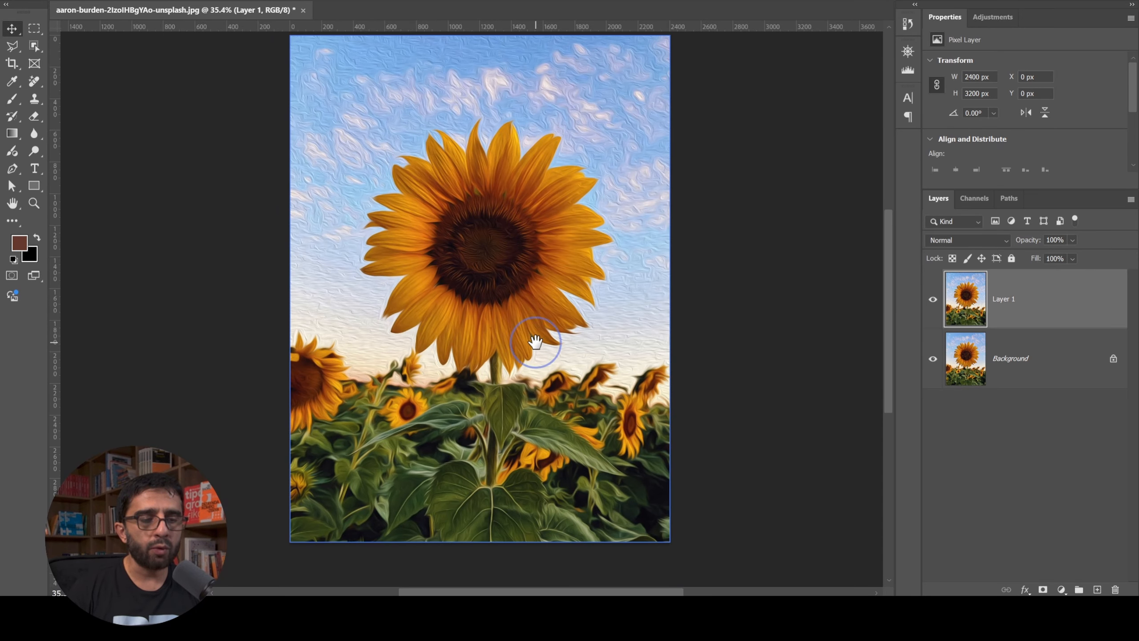
key("z")
left_click_drag(452, 432, 562, 280)
key("v")
scroll(506, 281, "down", 6)
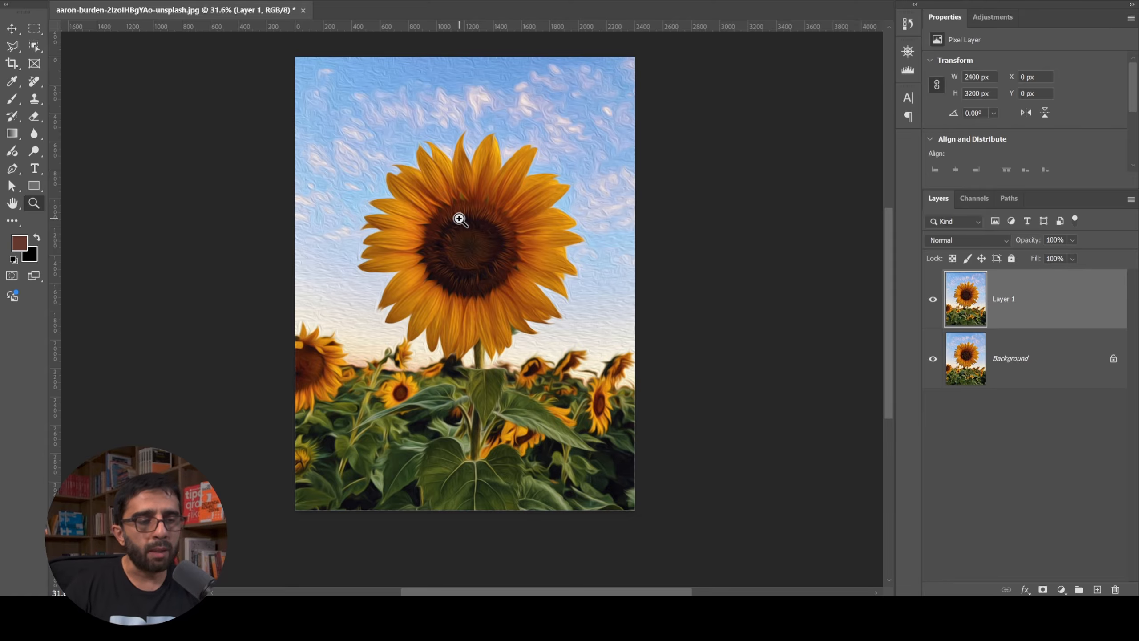
left_click_drag(457, 216, 470, 211)
left_click_drag(1010, 299, 1115, 589)
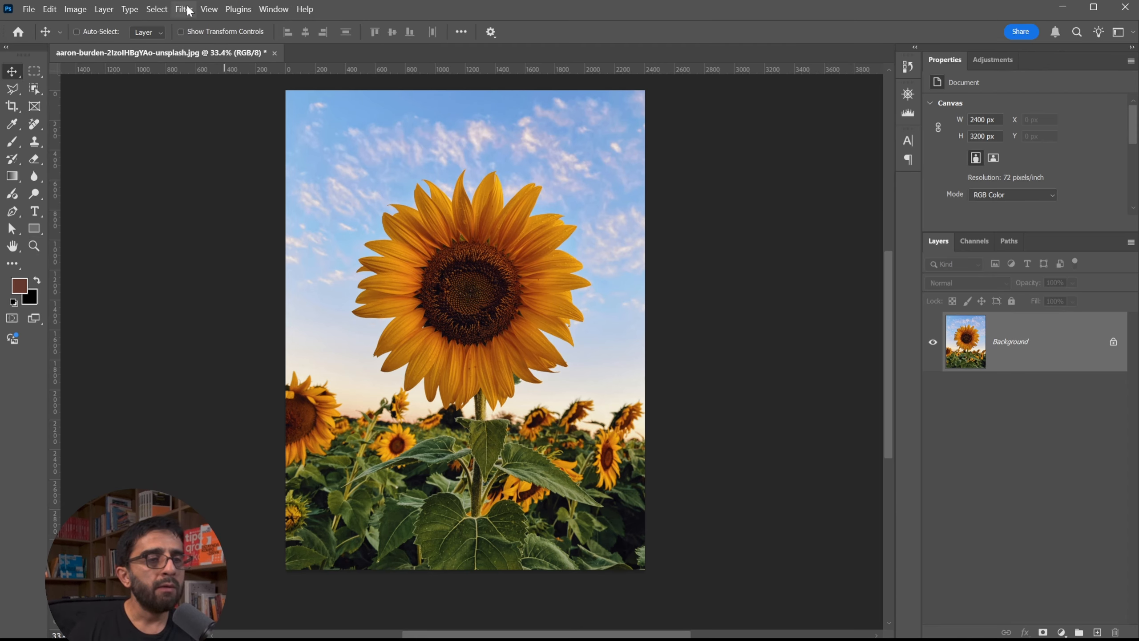
left_click(189, 10)
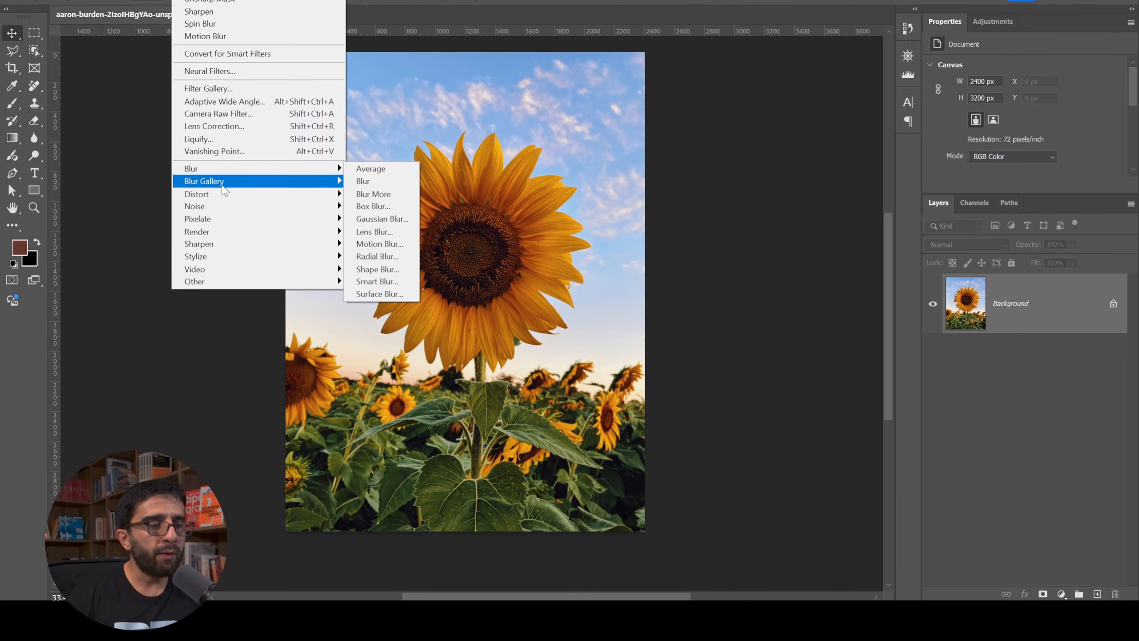
mouse_move(223, 207)
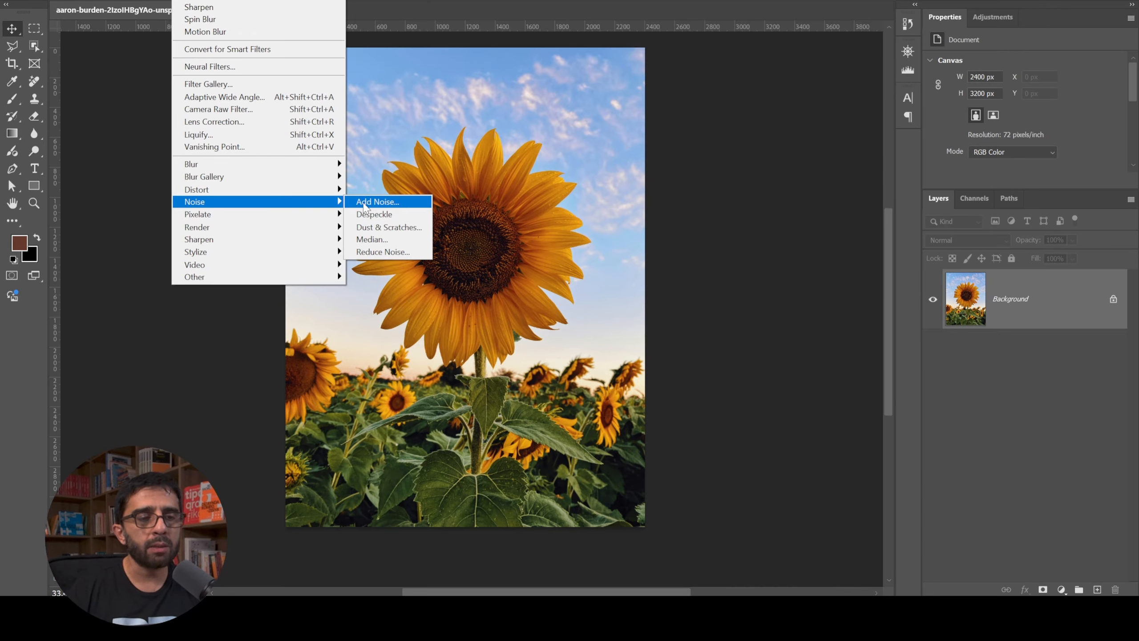
key("Escape")
key("Escape")
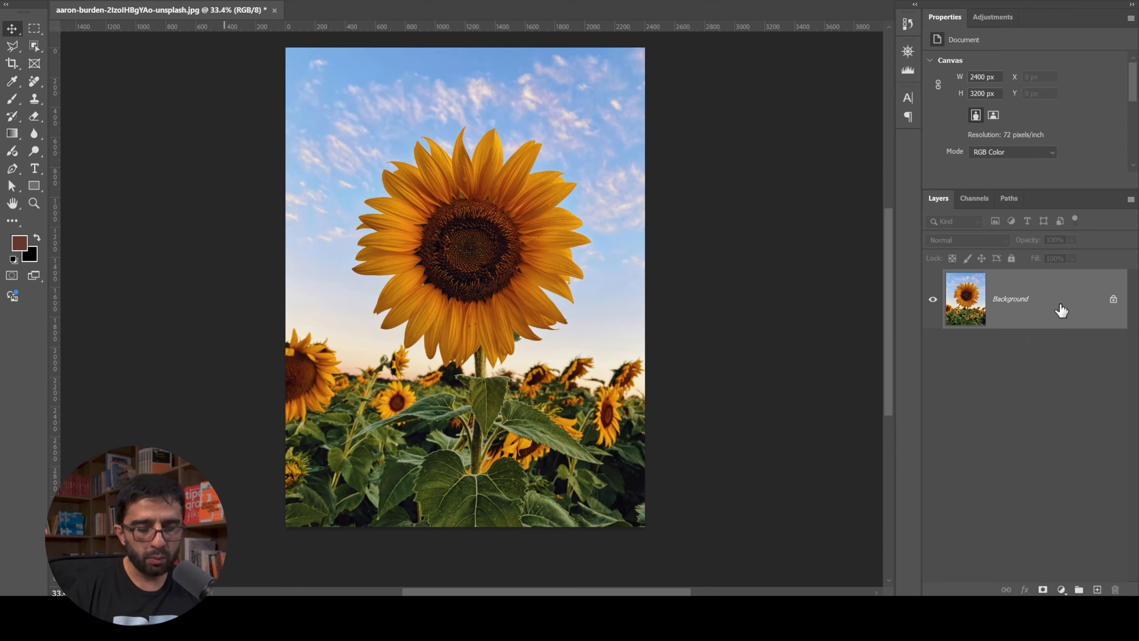
Step: Duplicate the Background layer and try the Add Noise filter directly on the copy, cancelling it
key("ctrl+j")
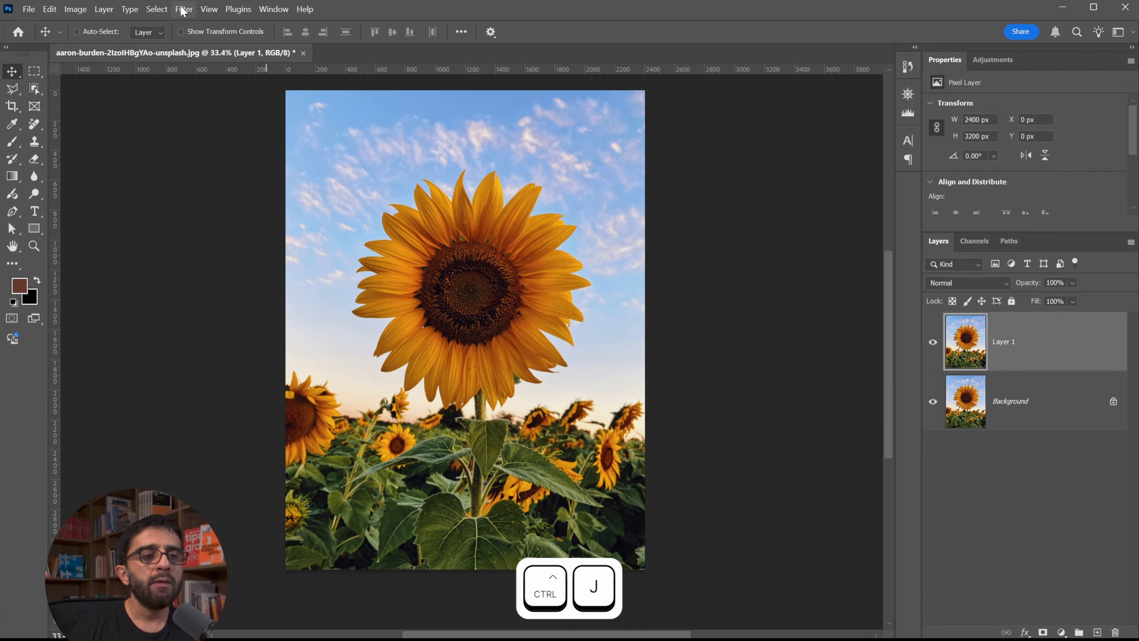
left_click(183, 10)
mouse_move(325, 246)
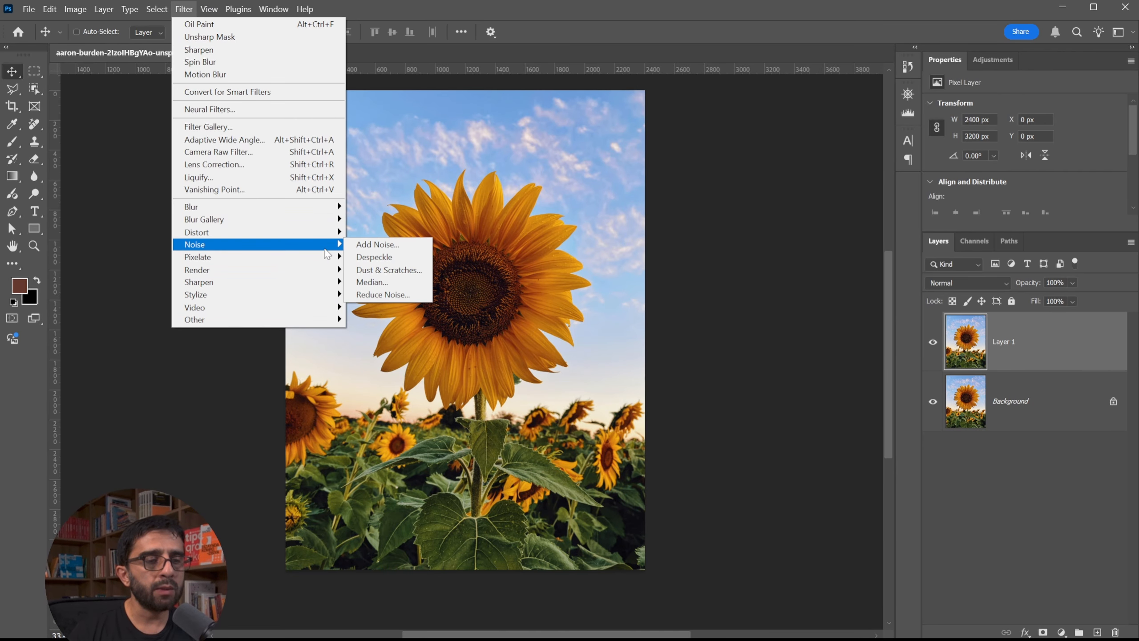
left_click(375, 246)
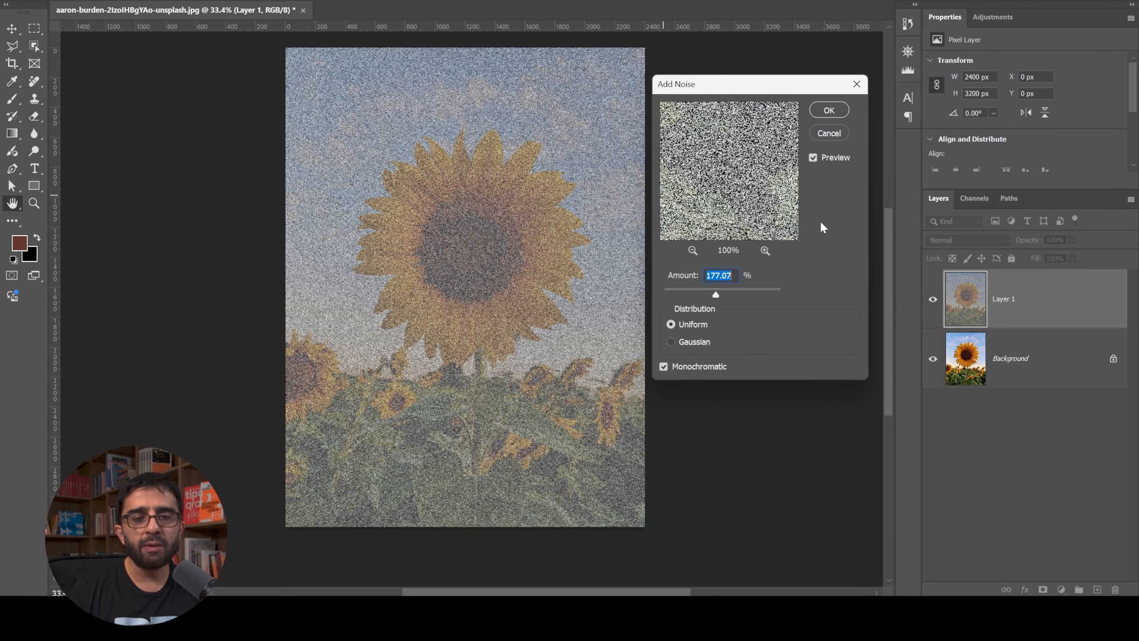
key("Escape")
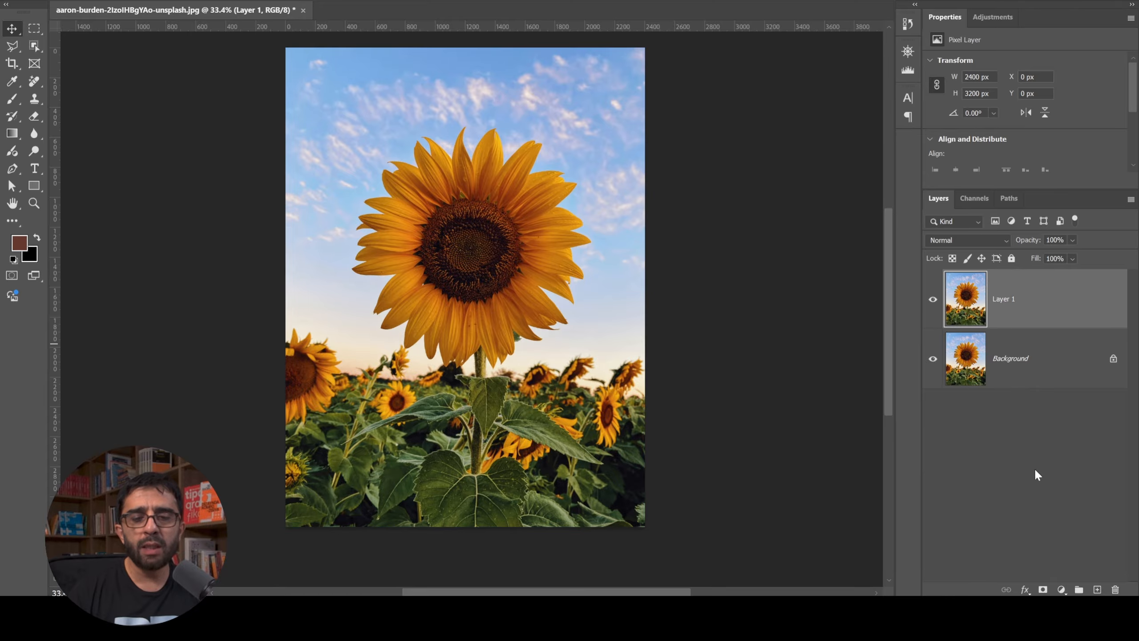
Step: Add a new layer above Layer 1 and fill it with black using the default colors
left_click(1097, 589)
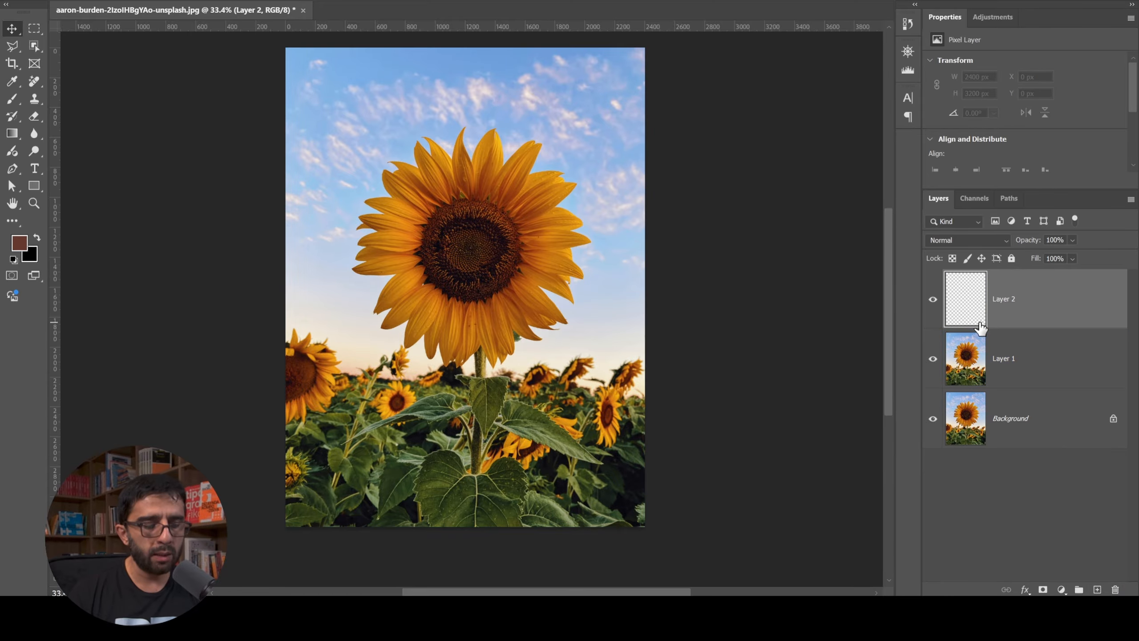
key("d")
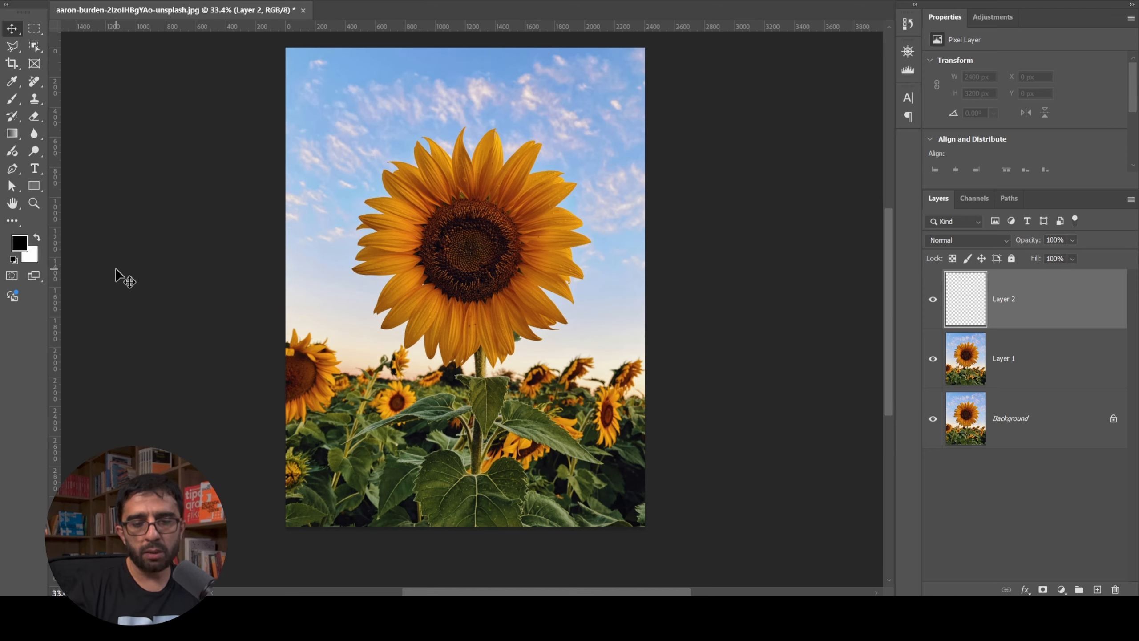
key("alt+BackSpace")
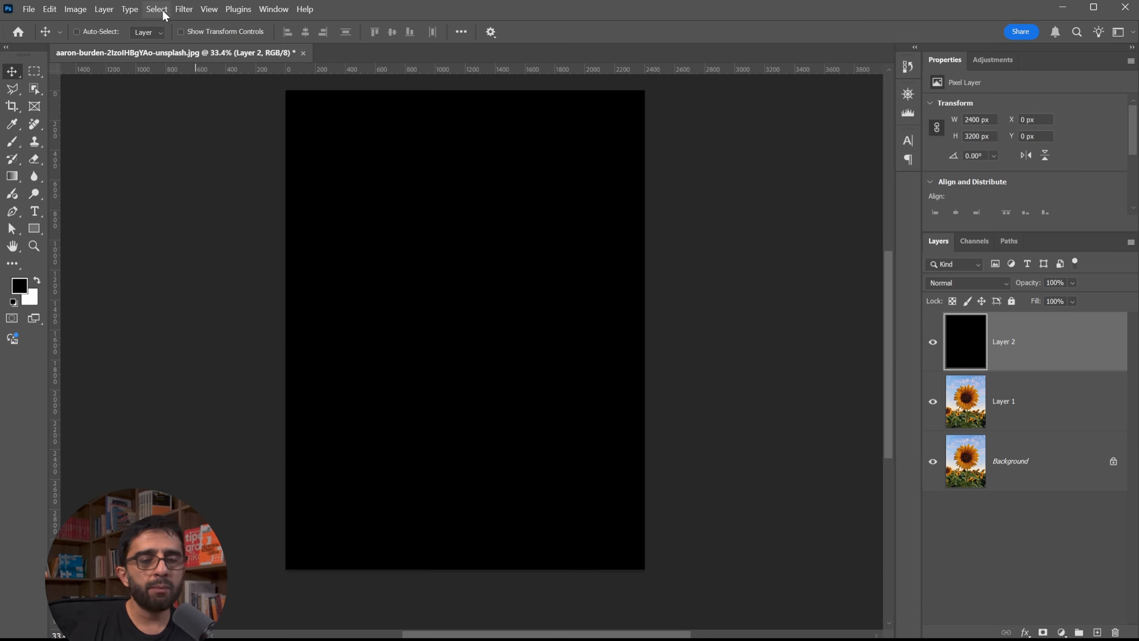
Step: Start the Add Noise filter on the black layer and set the noise amount to 29.98%
left_click(183, 9)
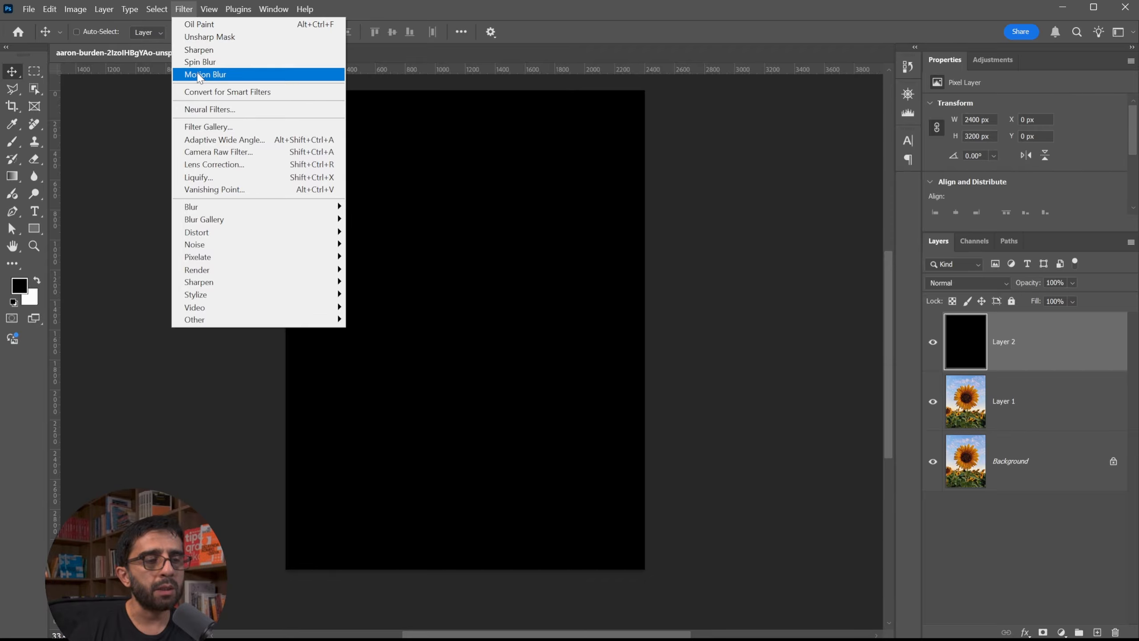
mouse_move(238, 245)
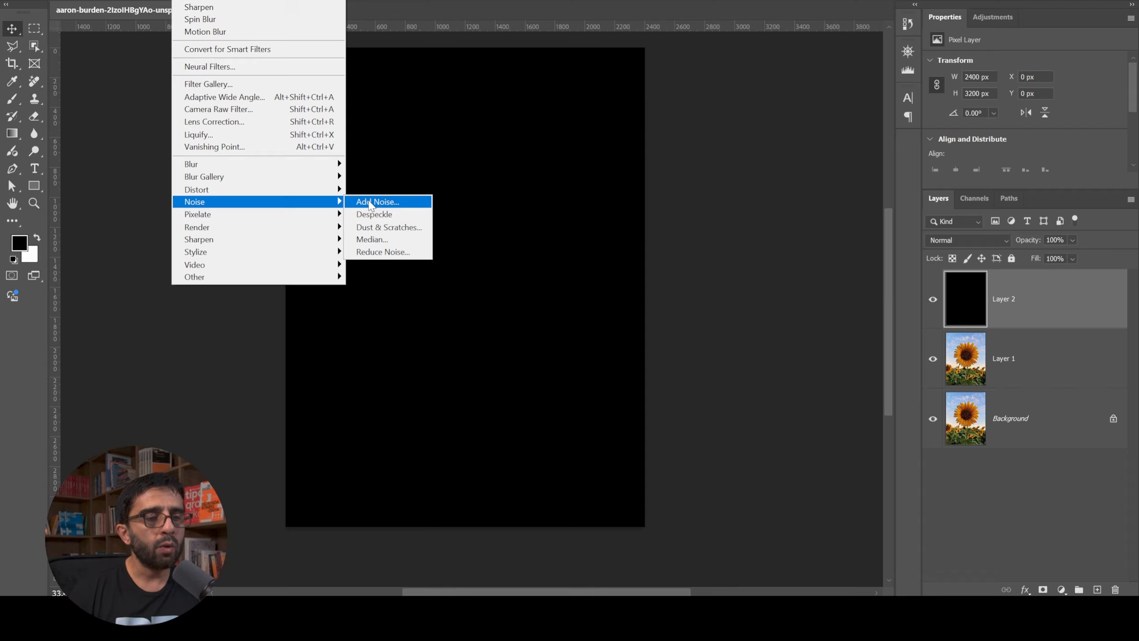
left_click(371, 205)
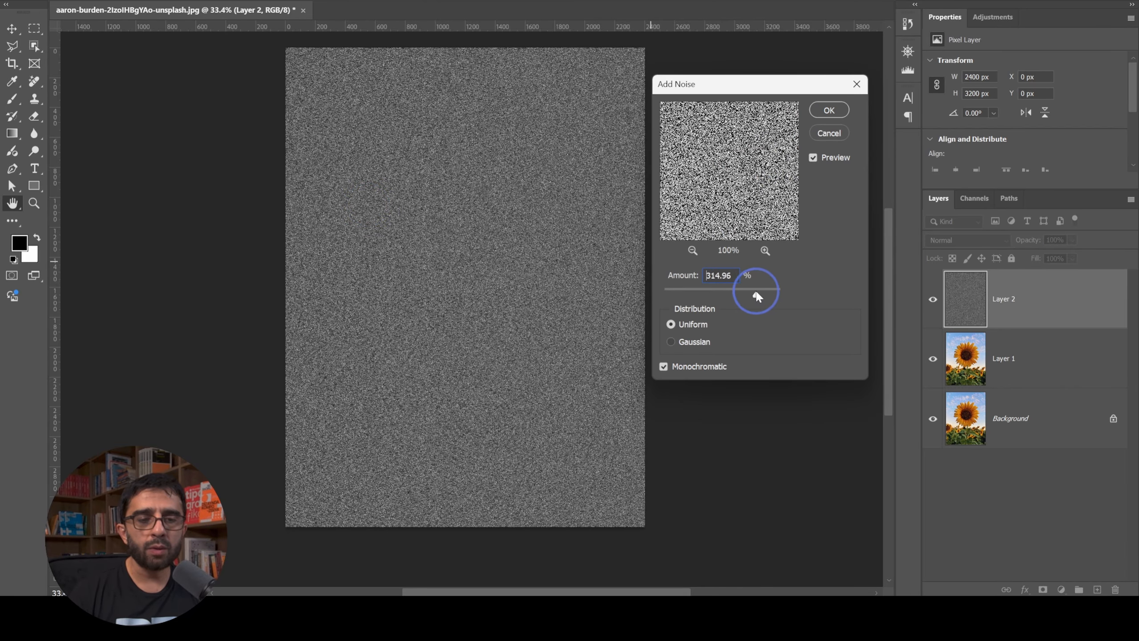
left_click_drag(756, 297, 672, 293)
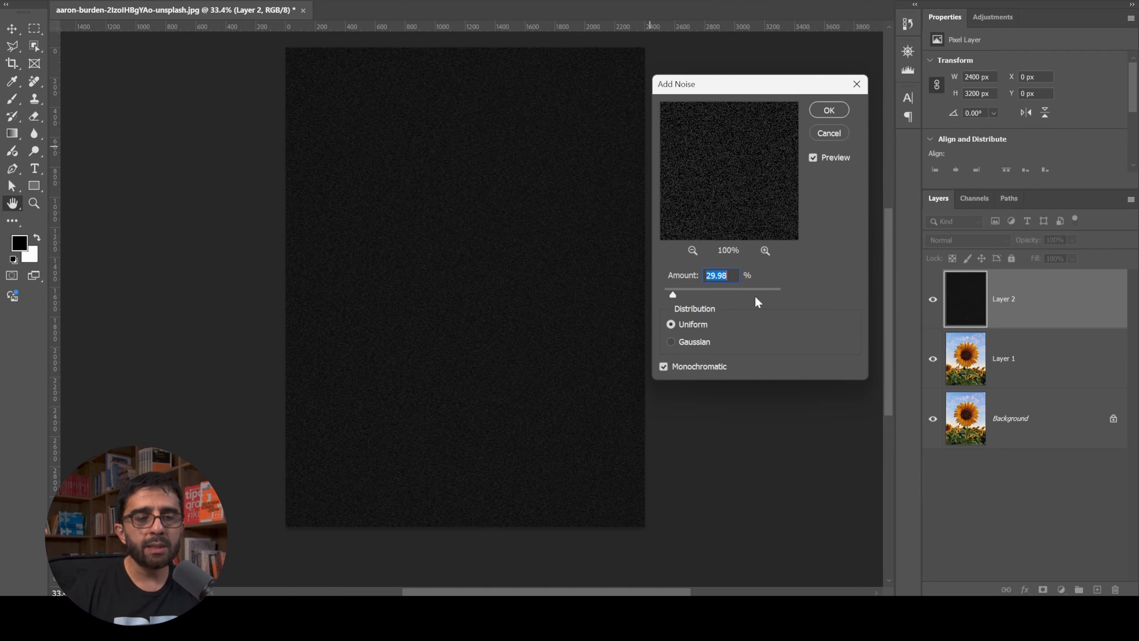
Step: Compare Gaussian and colored noise with the original options, and apply the noise as Uniform and Monochromatic
left_click(671, 342)
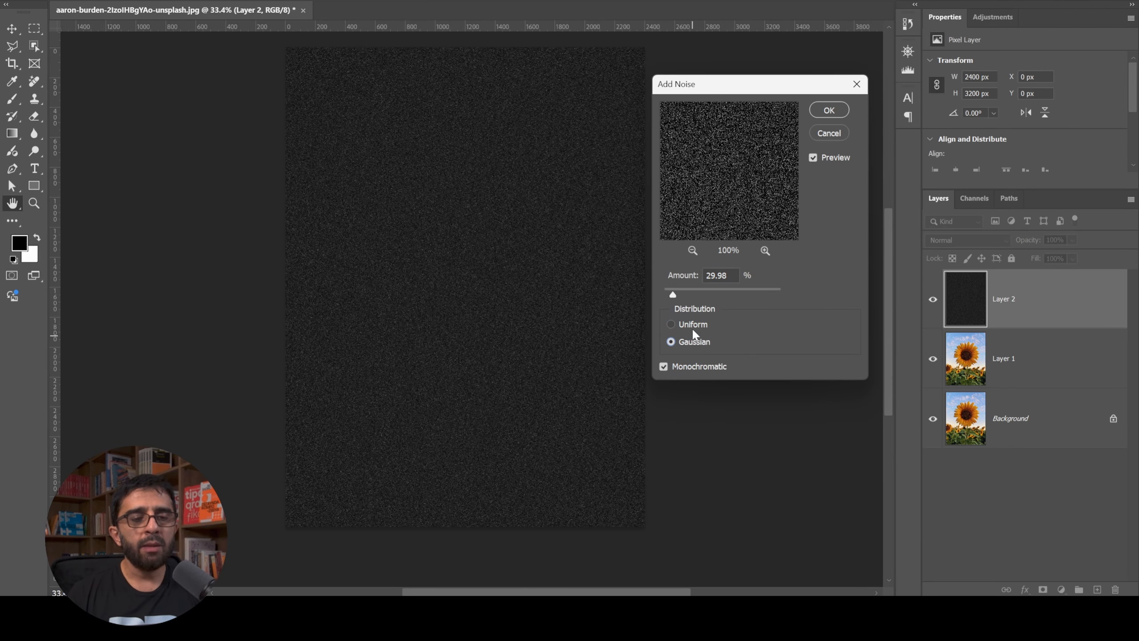
left_click(691, 326)
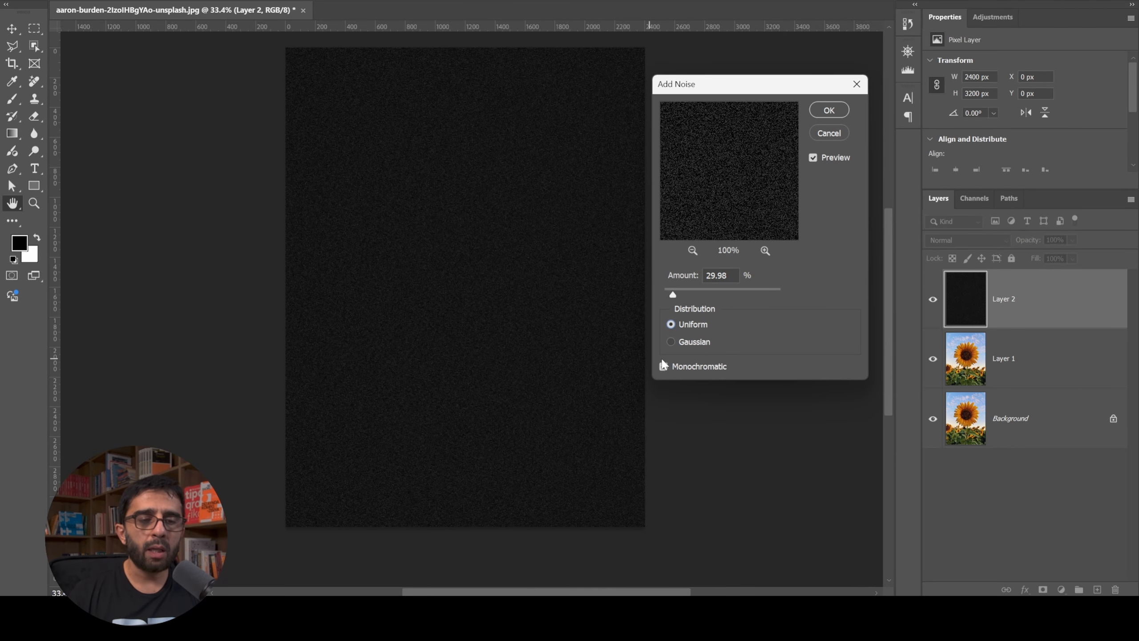
left_click(665, 367)
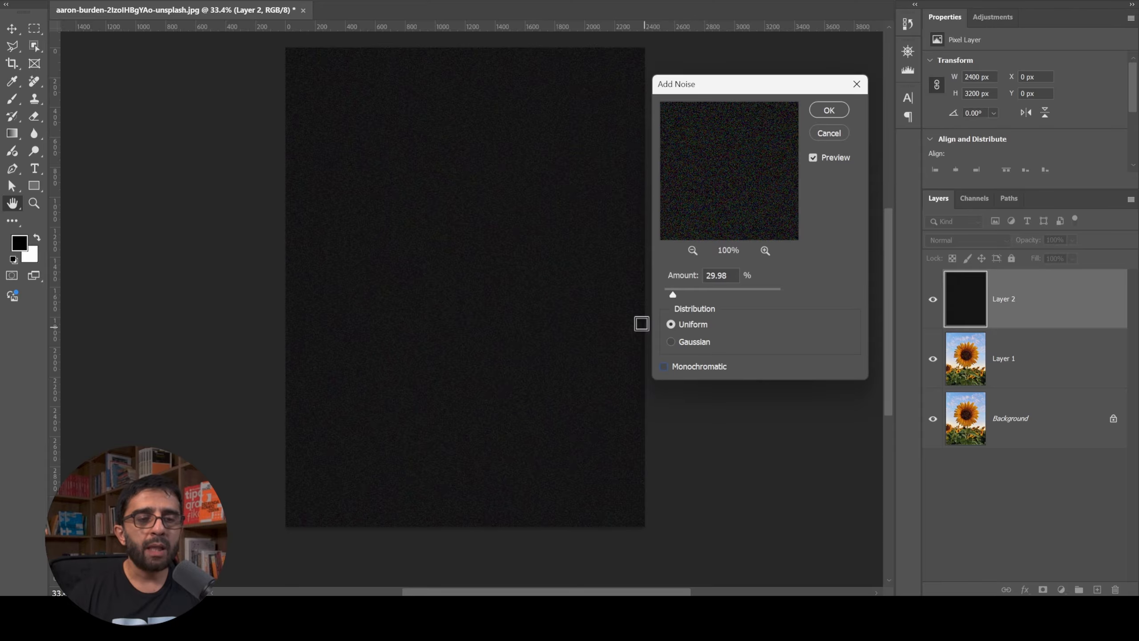
left_click(670, 370)
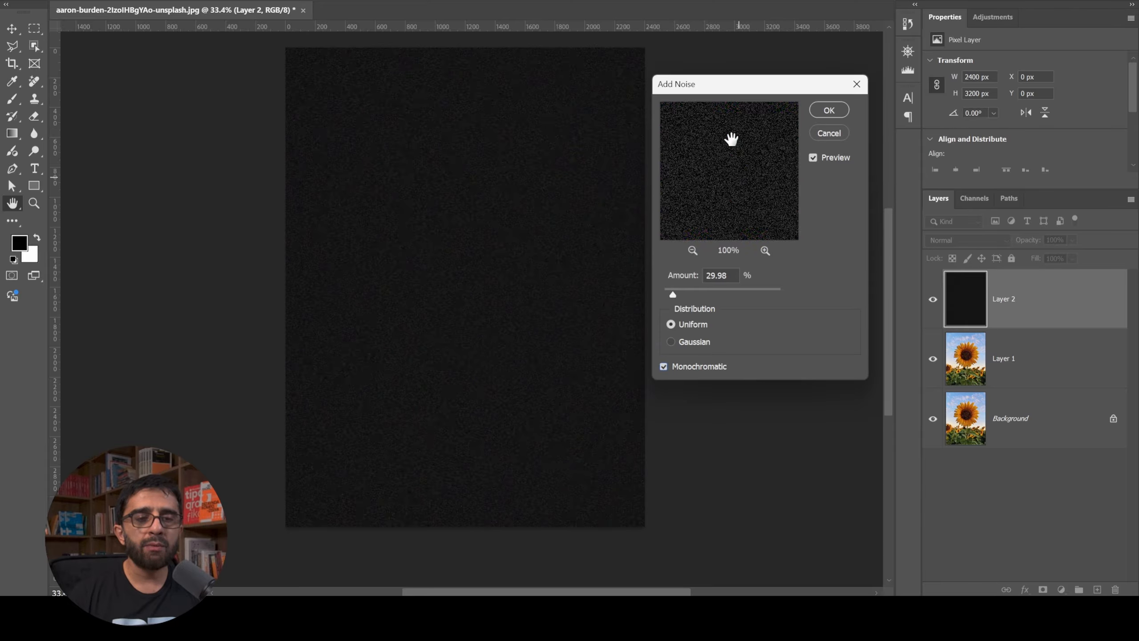
left_click(828, 112)
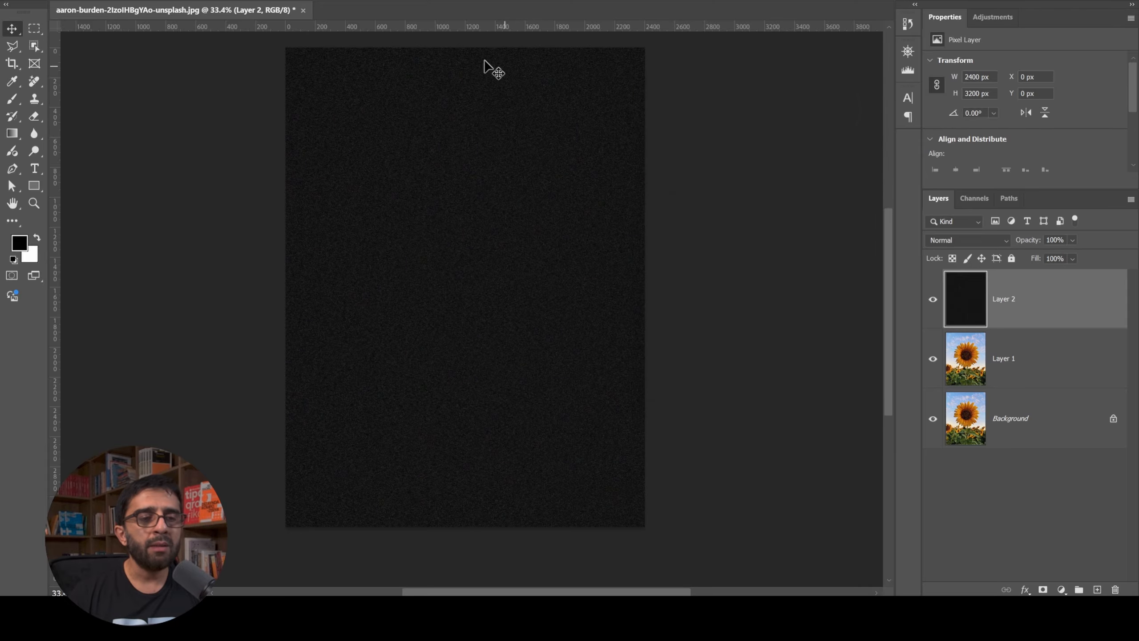
Step: Undo the accidental shift of the noise layer and set its blend mode to Screen
key("x")
key("z")
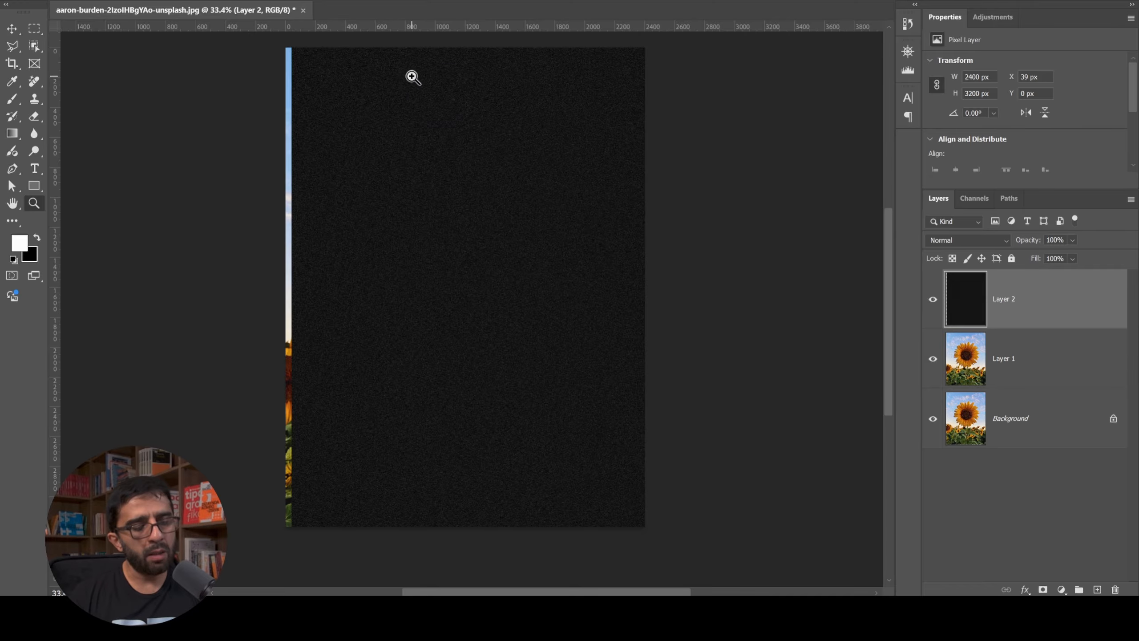
key("ctrl+z")
left_click_drag(407, 79, 435, 86)
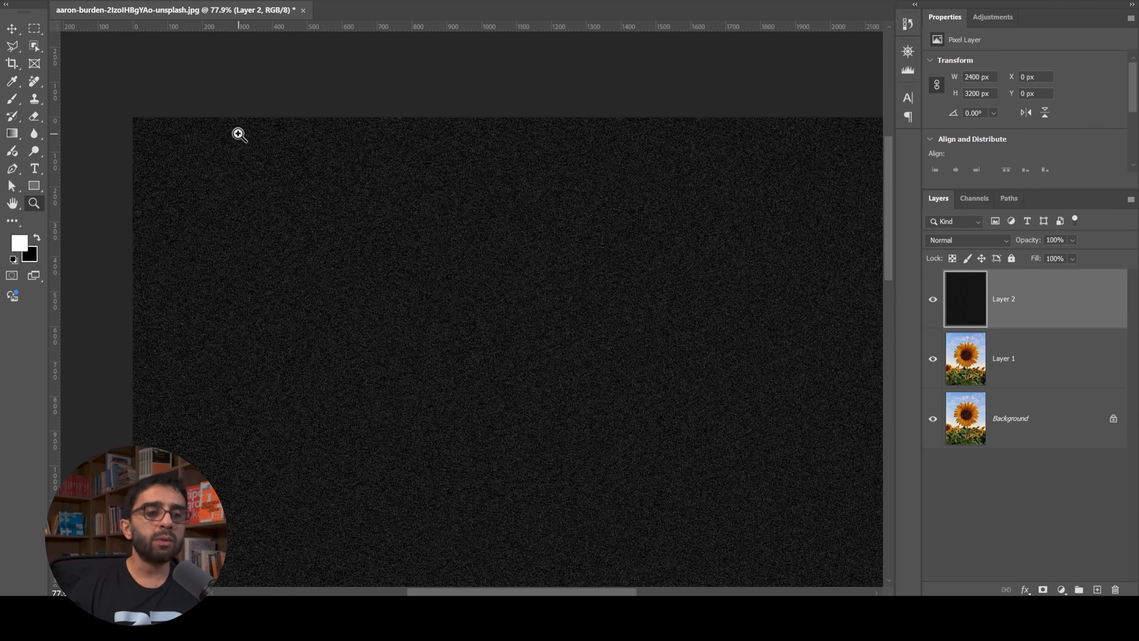
left_click_drag(233, 132, 262, 129)
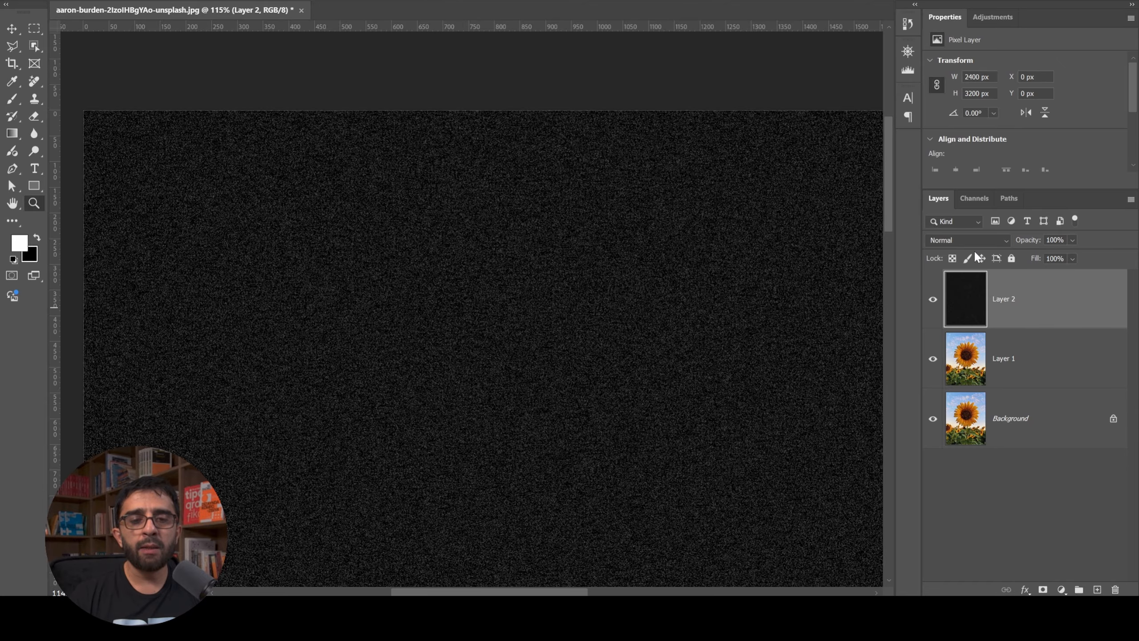
left_click(938, 238)
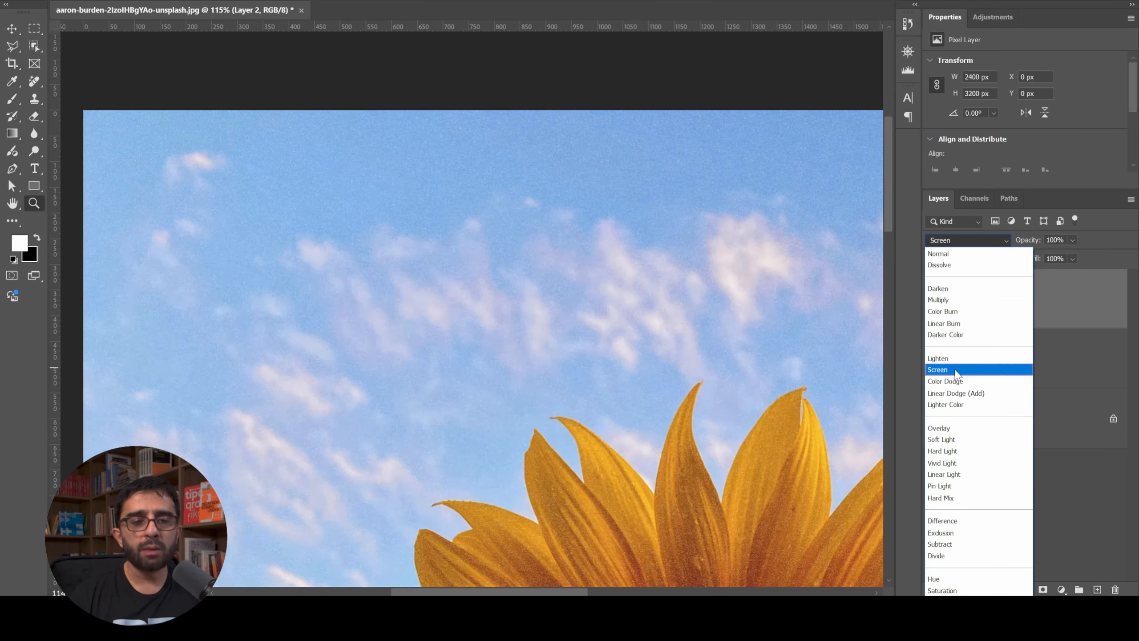
left_click(956, 370)
Step: Compare the petals up close with the noise layer hidden and shown, leaving it visible
left_click_drag(691, 252, 561, 230)
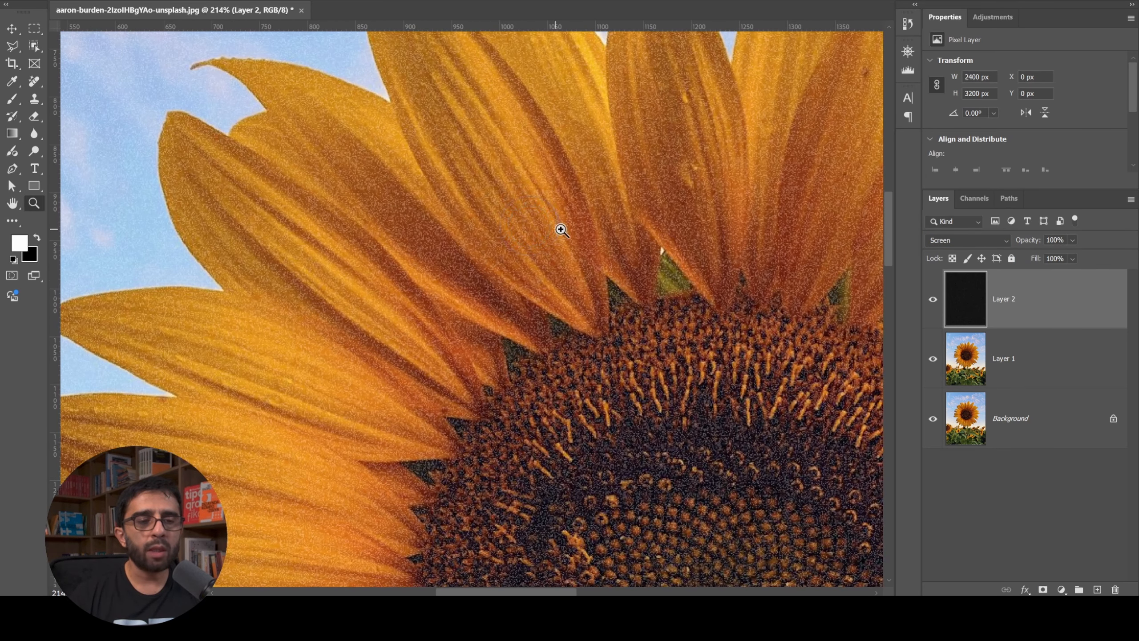
left_click(934, 298)
left_click(934, 298)
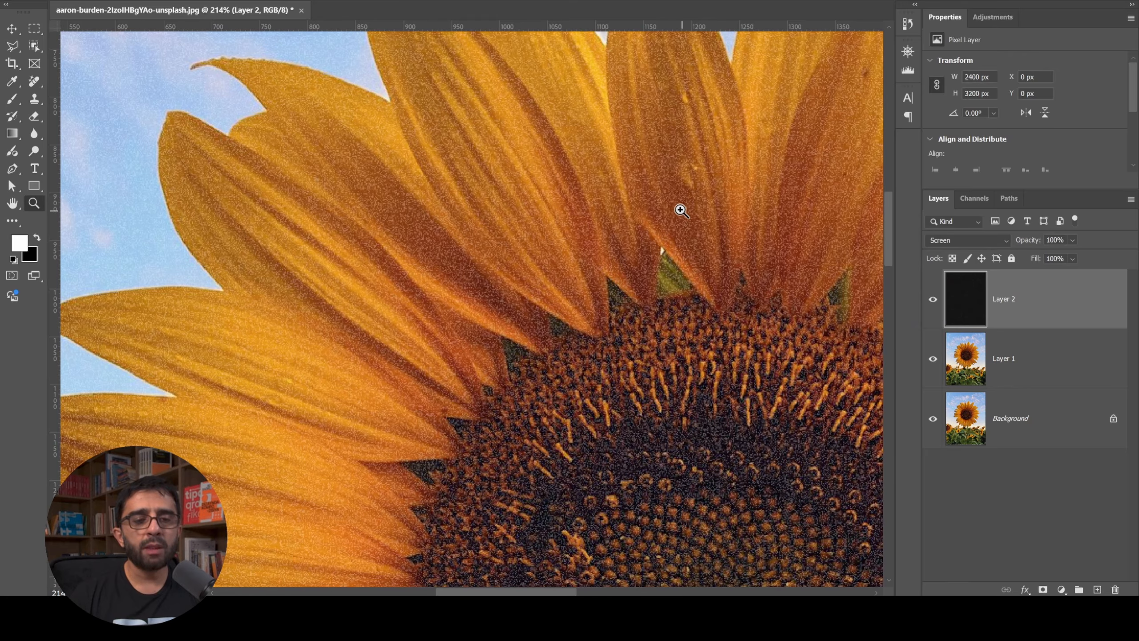
left_click_drag(679, 209, 630, 154)
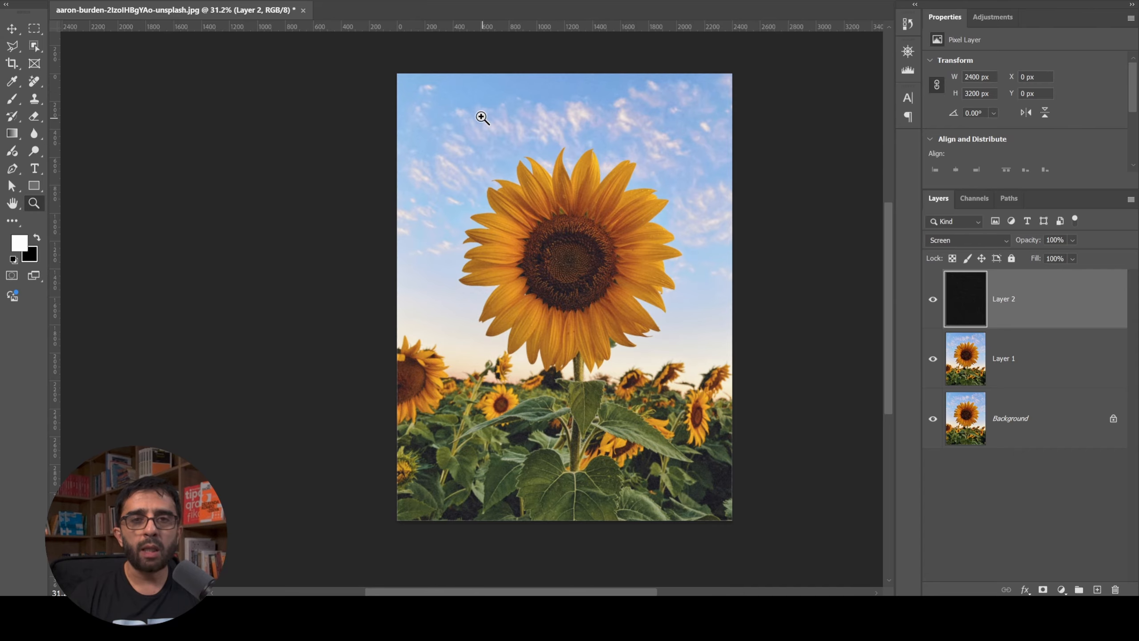
Step: Reduce the noise layer's Fill to 72% and check the grain on the sunflower
left_click_drag(515, 96, 478, 229)
left_click_drag(560, 230, 738, 235)
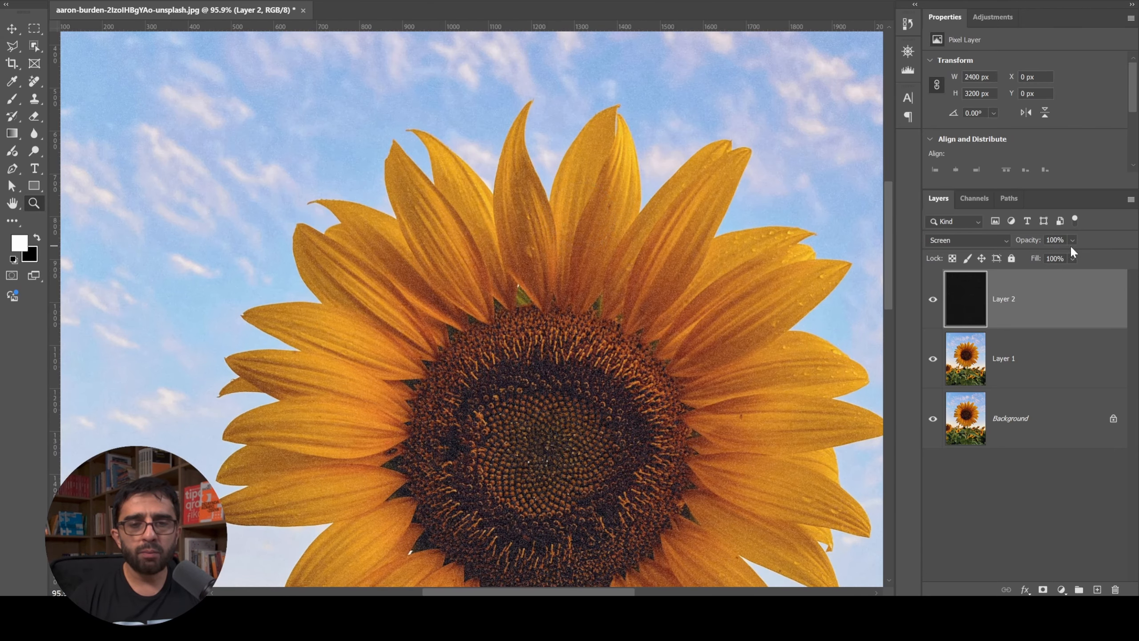
left_click_drag(1063, 271, 1079, 275)
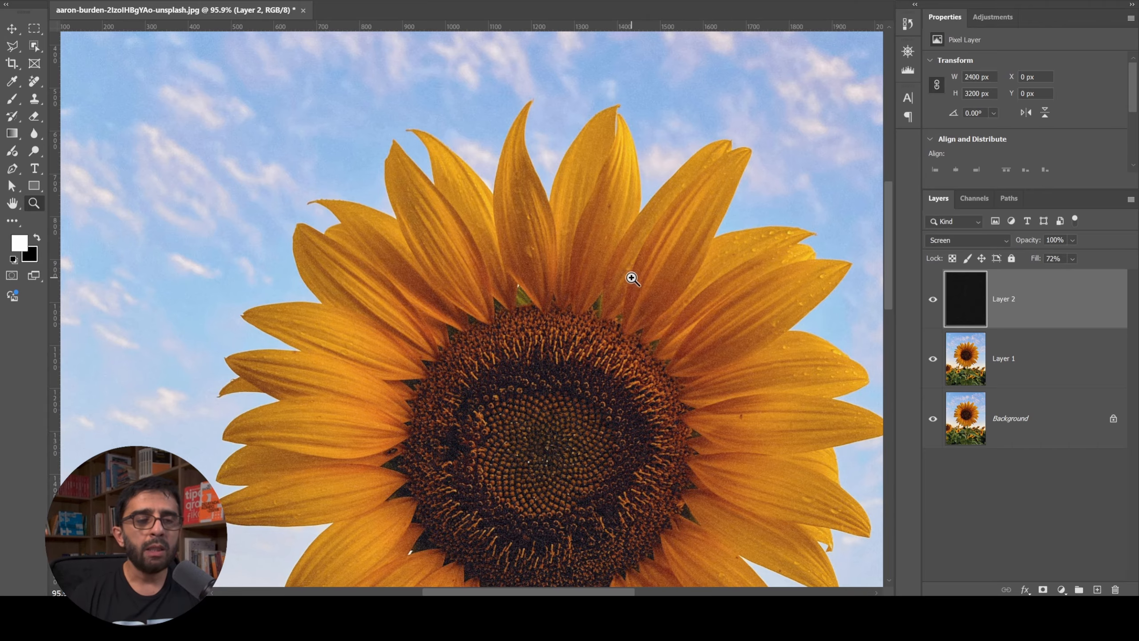
left_click_drag(632, 278, 529, 292)
left_click_drag(609, 300, 537, 250)
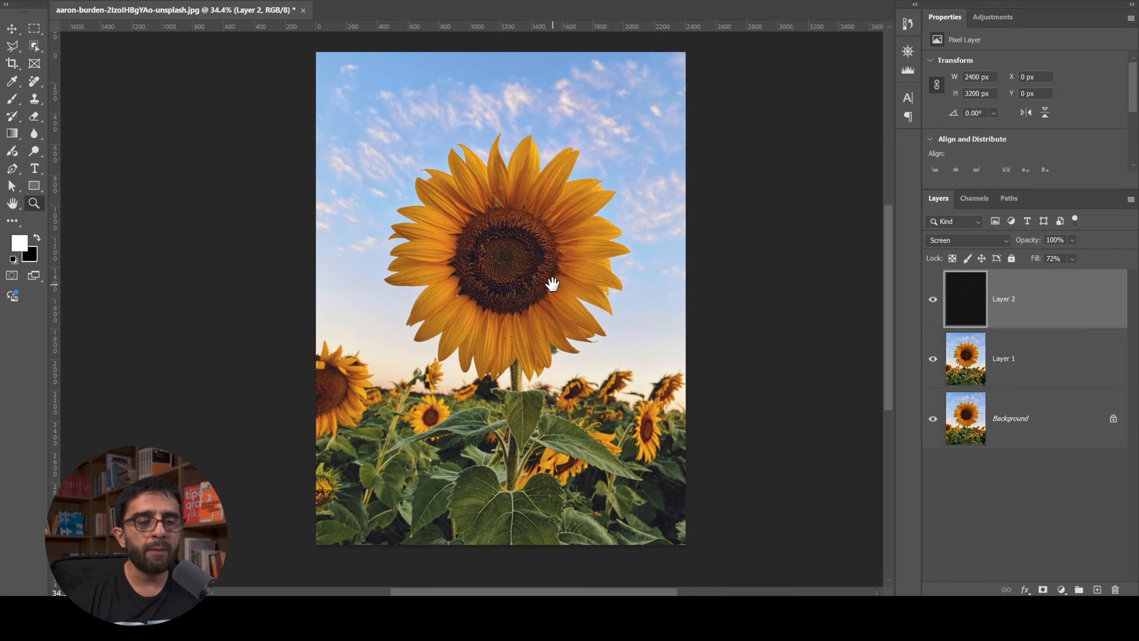
Step: Delete the noise layer and open the Filter Gallery on Layer 1, with the preview centred on the sunflower
key("v")
left_click_drag(961, 300, 1115, 589)
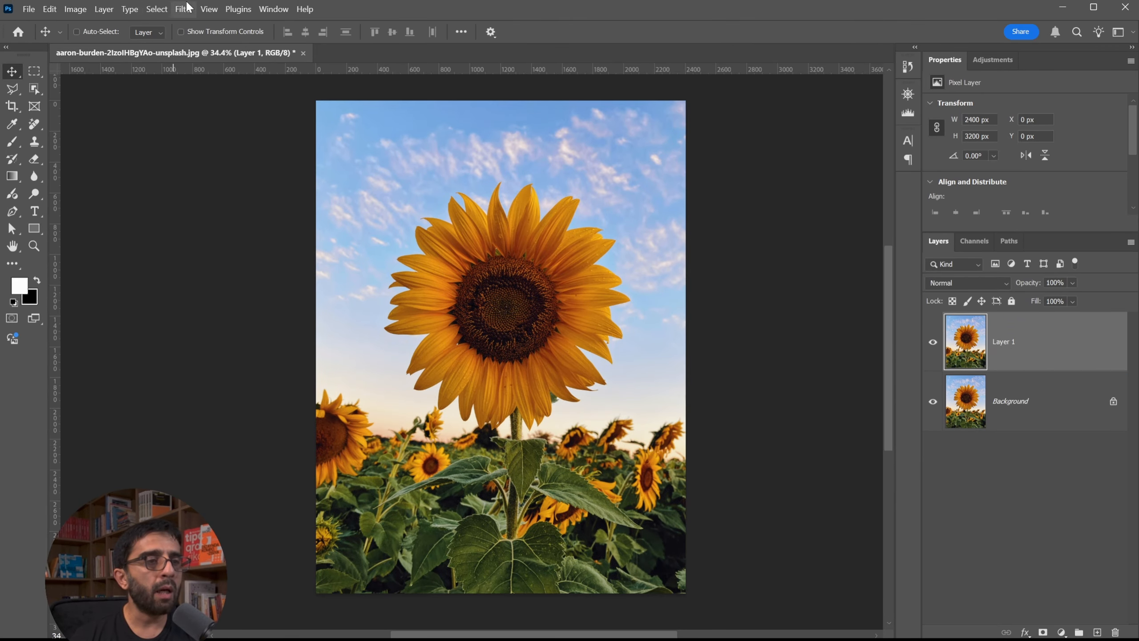
left_click(184, 9)
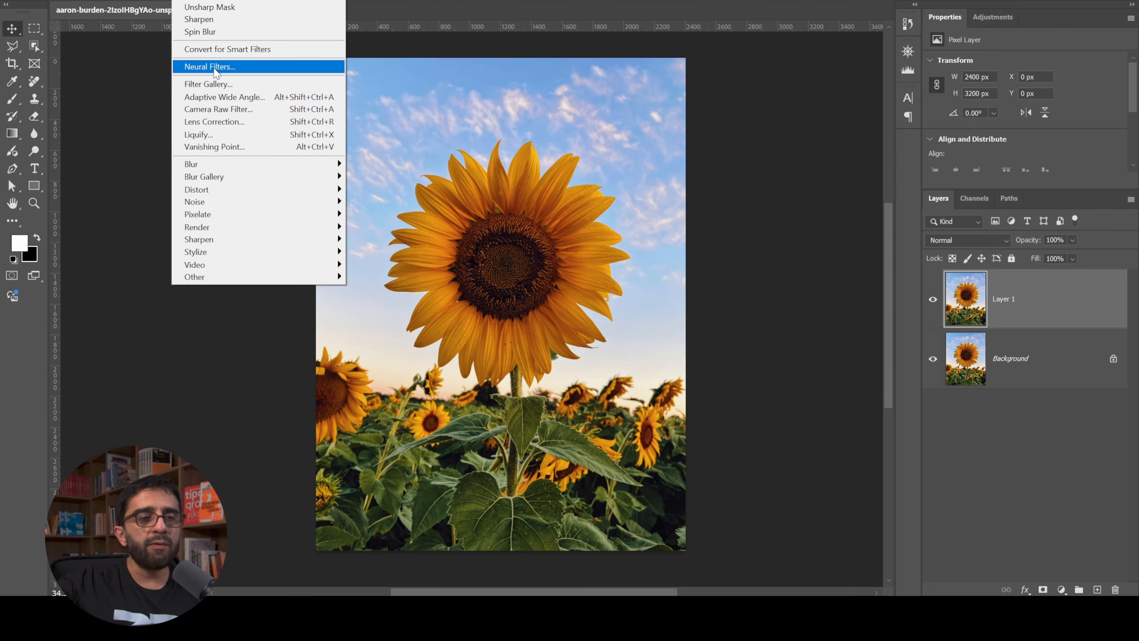
left_click(208, 84)
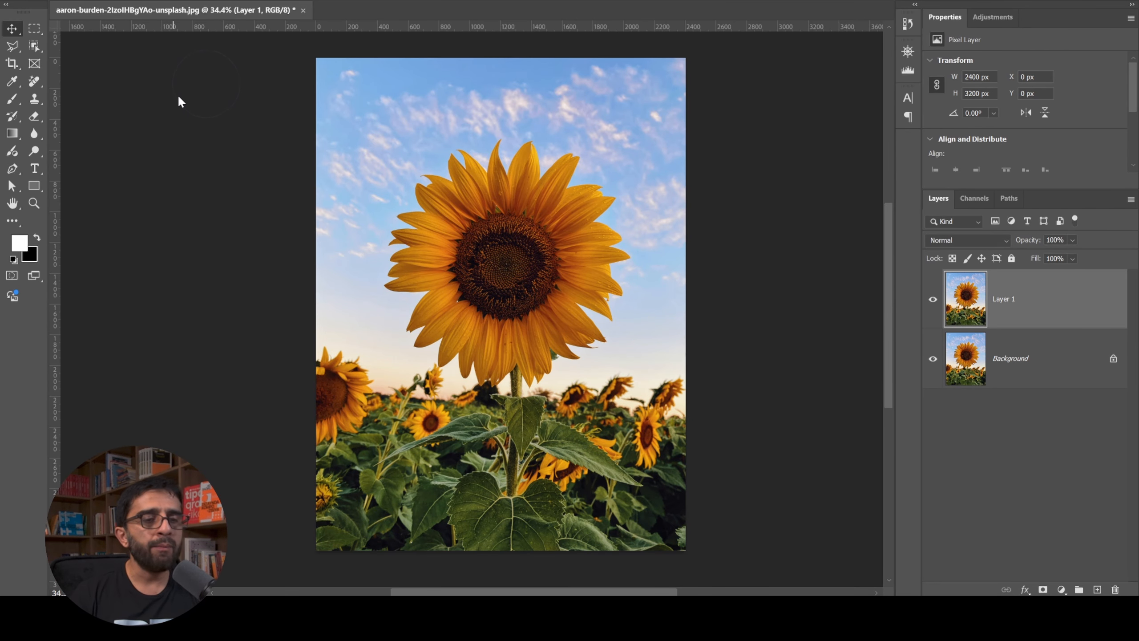
left_click_drag(511, 420, 401, 173)
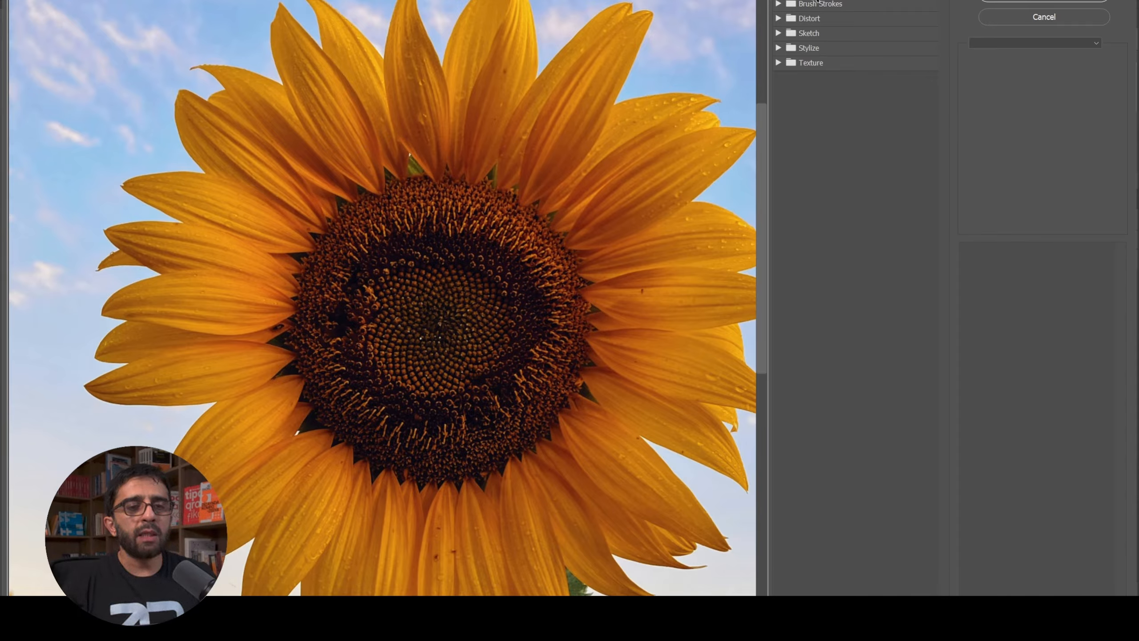
Step: Preview the artistic effects Colored Pencil, Cutout, Fresco, Neon Glow, Film Grain, Paint Daubs, Palette Knife and Plastic Wrap on the sunflower
left_click(785, 1)
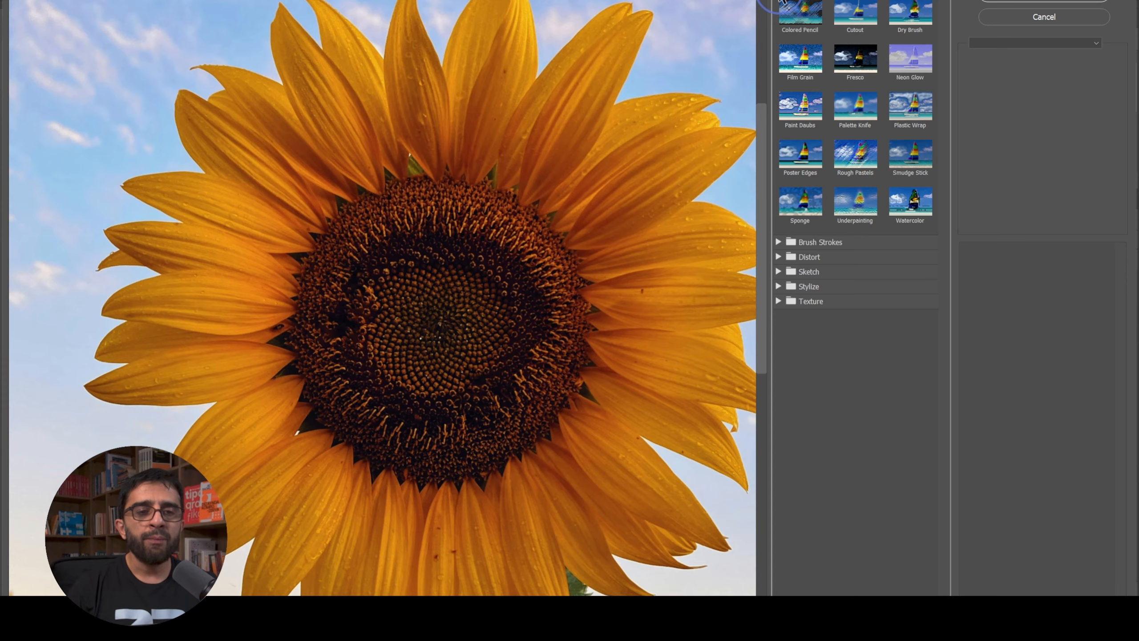
left_click(807, 20)
left_click(859, 18)
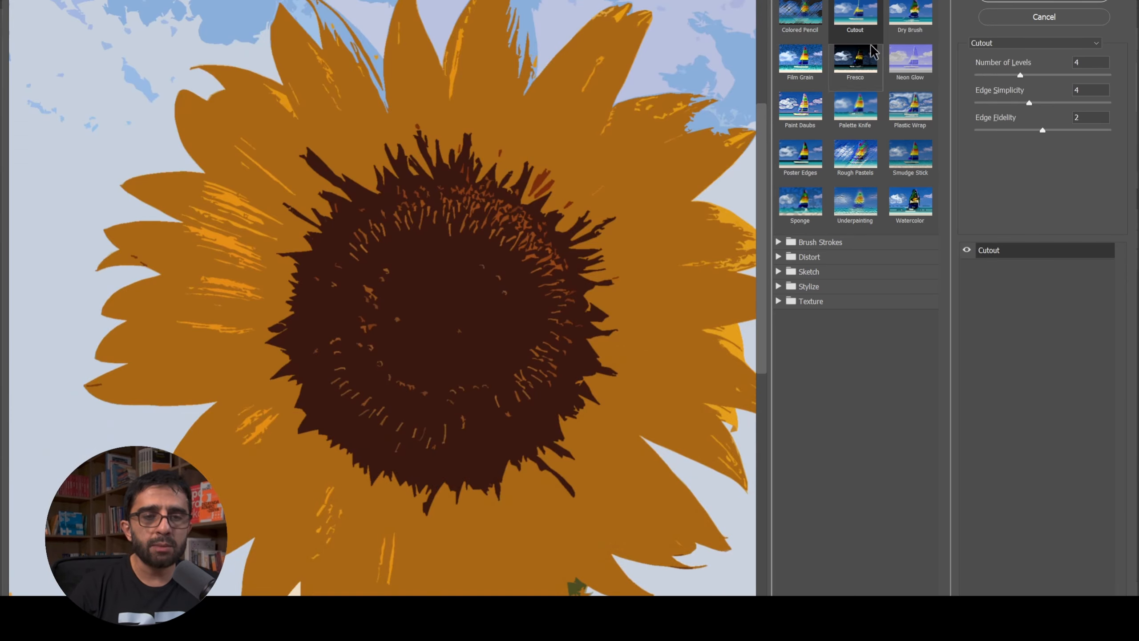
left_click(870, 53)
left_click(917, 50)
left_click(836, 68)
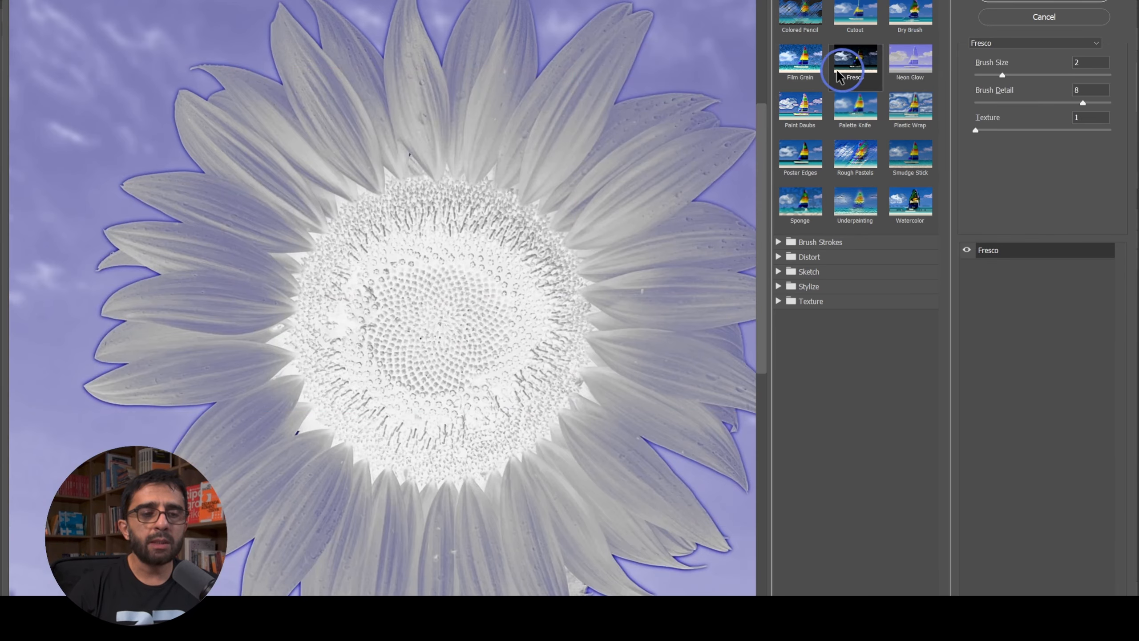
left_click(815, 68)
left_click(824, 116)
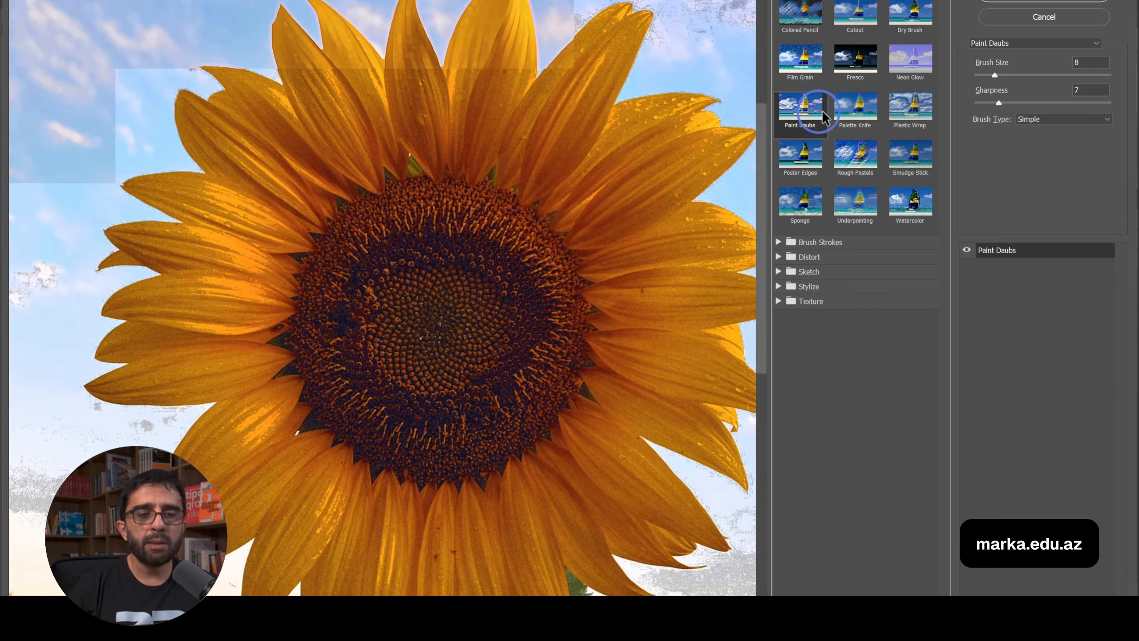
left_click(837, 106)
left_click(916, 106)
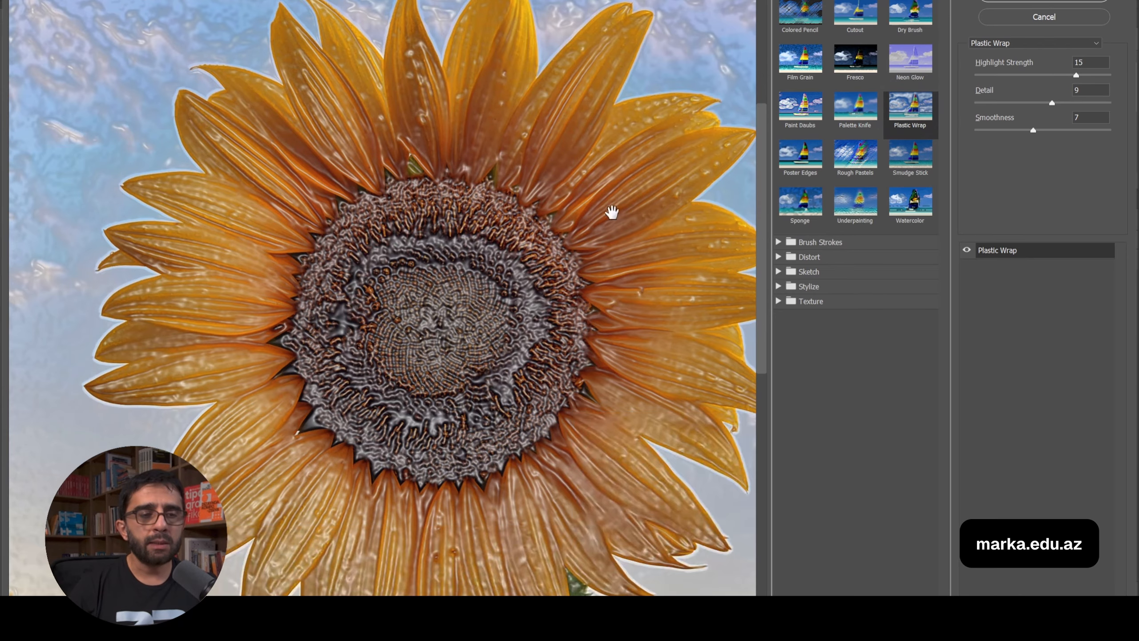
left_click_drag(612, 211, 589, 144)
key("ctrl+minus")
key("ctrl+minus")
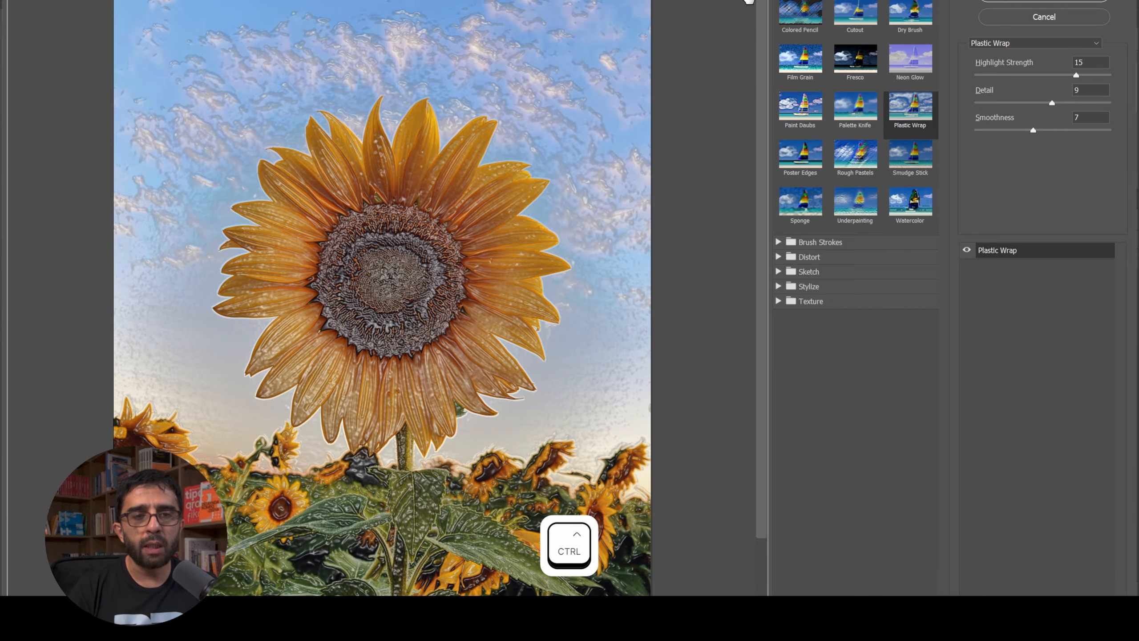
Step: Preview the brush stroke effects Accented Edges, Angled Strokes and Crosshatch on the sunflower
left_click(779, 5)
left_click(779, 5)
left_click(801, 26)
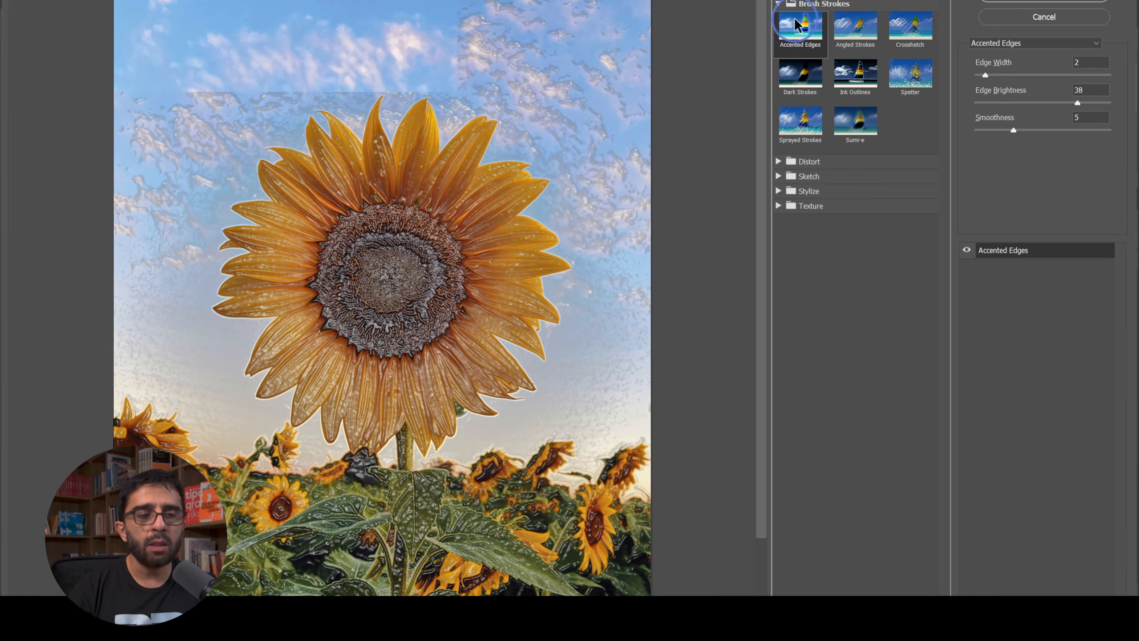
left_click(856, 26)
left_click(904, 32)
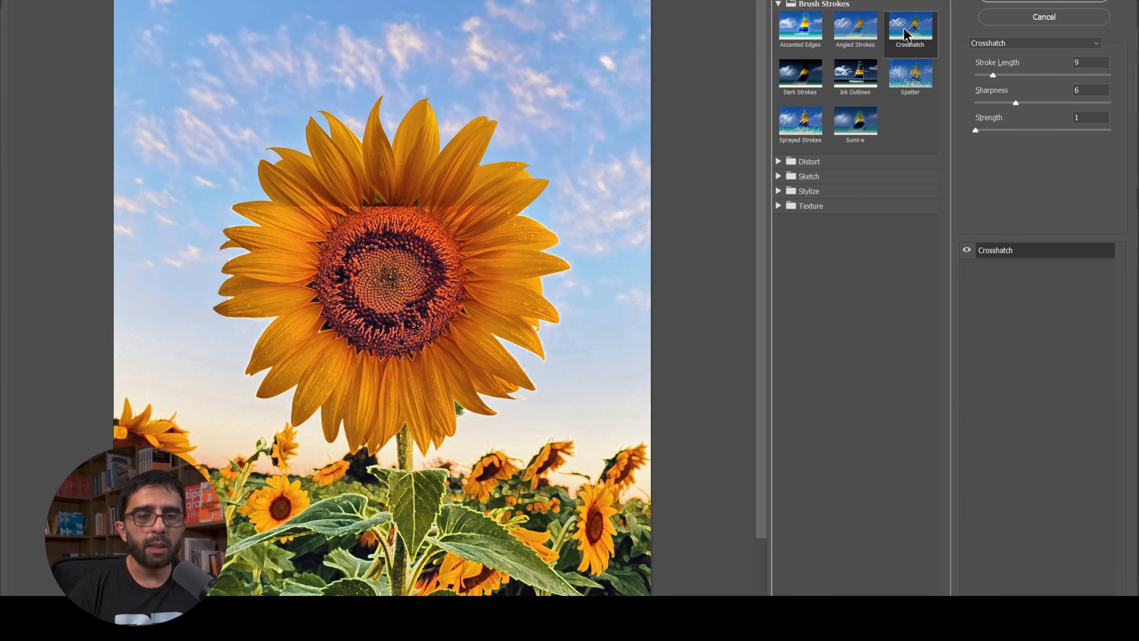
Step: Try Ink Outlines with light intensity 30, dark intensity 8 and stroke length 13
left_click(863, 82)
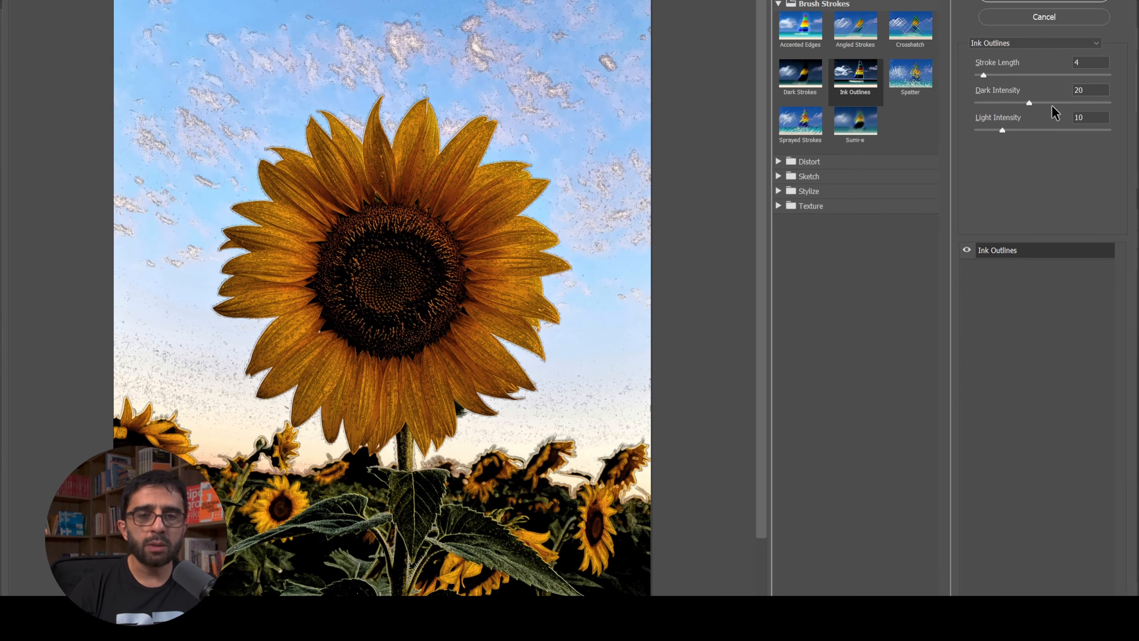
left_click(1055, 128)
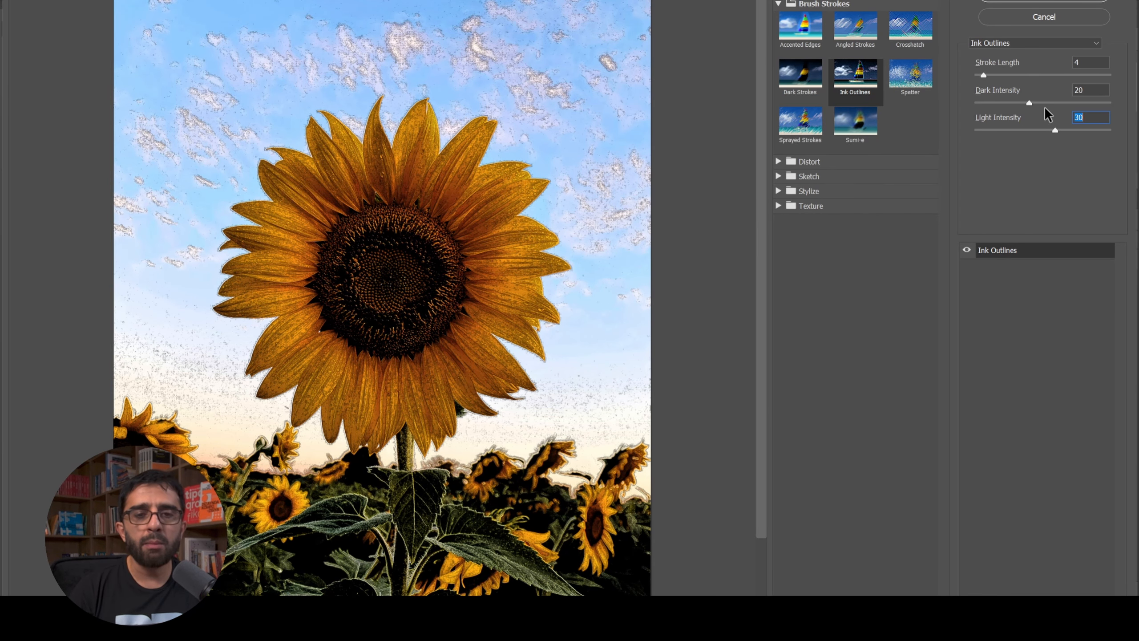
left_click(1059, 103)
left_click_drag(1060, 103, 996, 103)
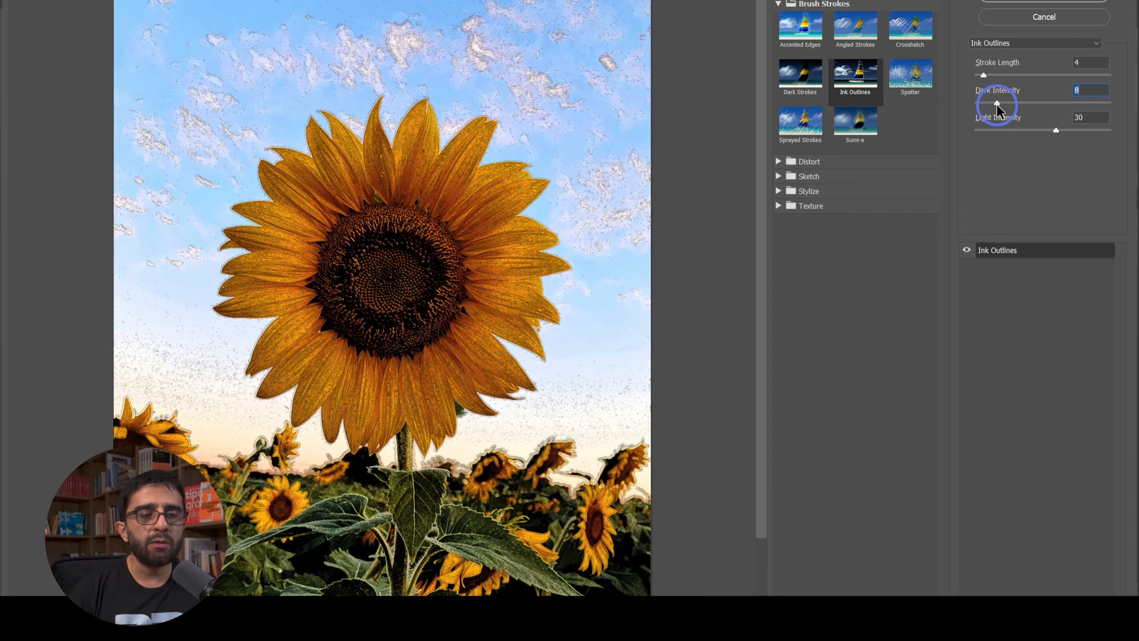
left_click_drag(1054, 74, 1080, 74)
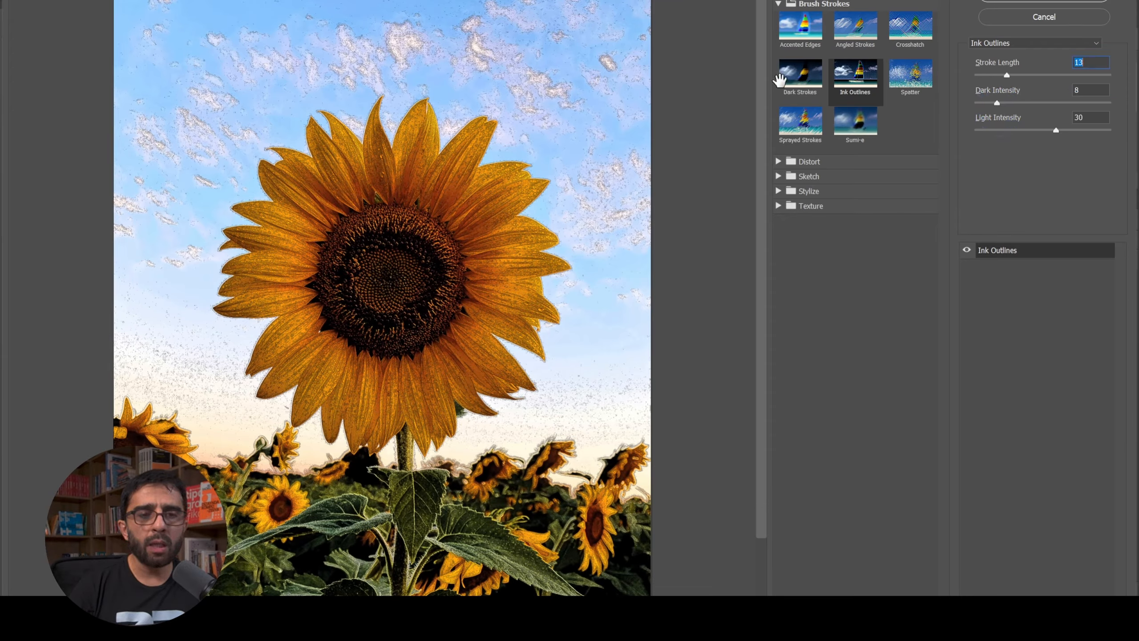
Step: Preview the sketch effects Chalk & Charcoal and Charcoal, and apply Graphic Pen to Layer 1
left_click(791, 176)
left_click(854, 198)
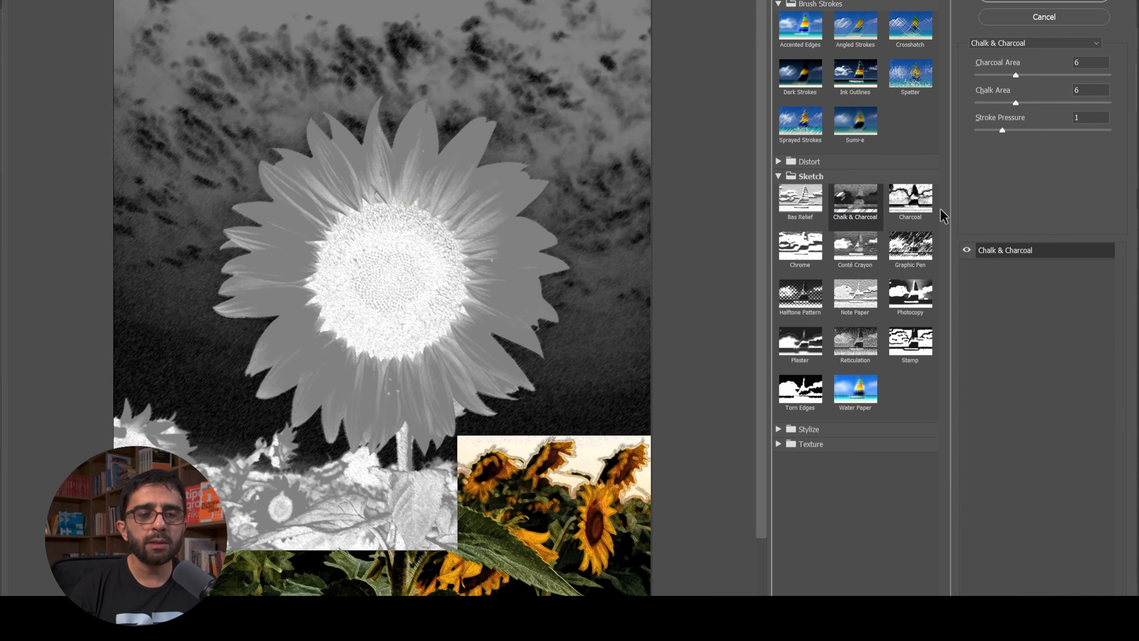
left_click(925, 212)
left_click(911, 246)
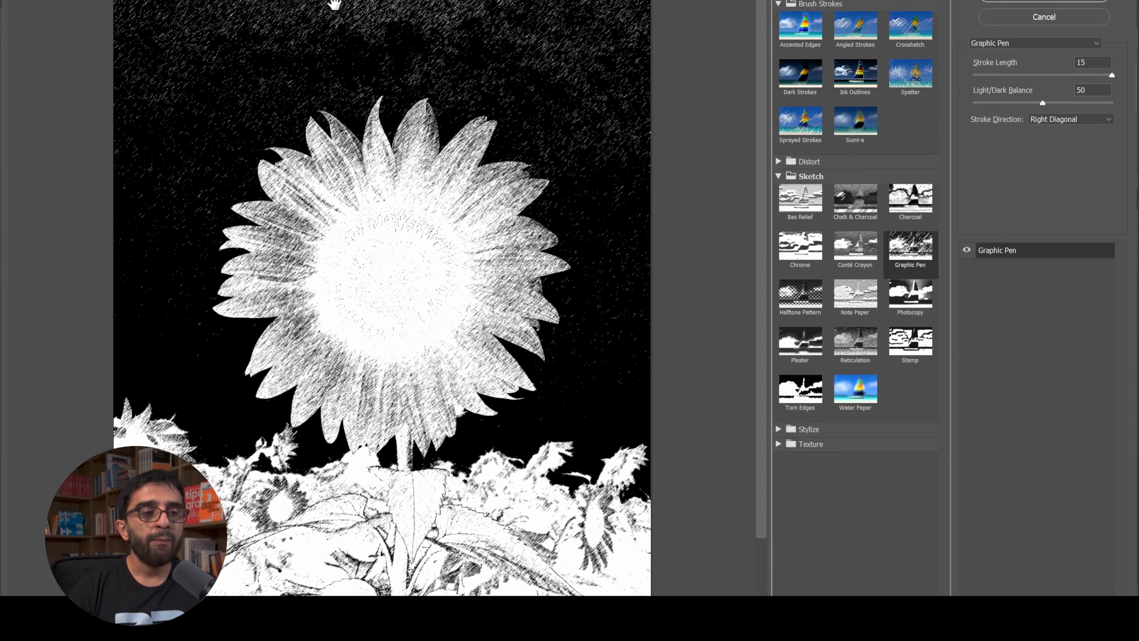
left_click(1031, 2)
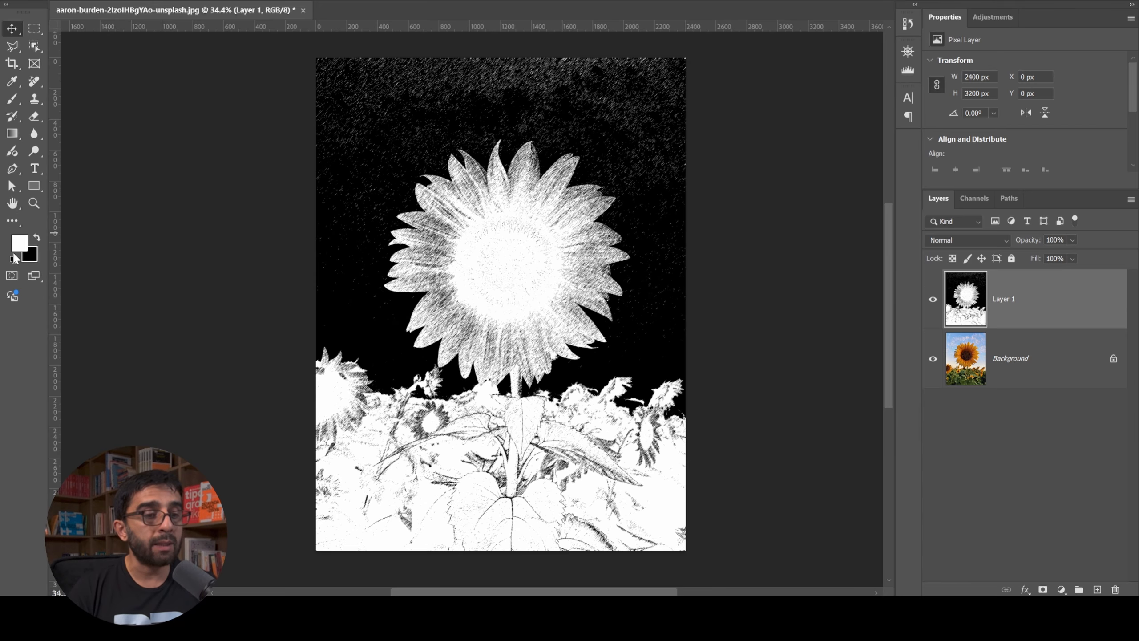
Step: Delete the Graphic Pen layer and duplicate the Background layer for a fresh copy of the photo
left_click_drag(1005, 309, 1116, 589)
key("ctrl+j")
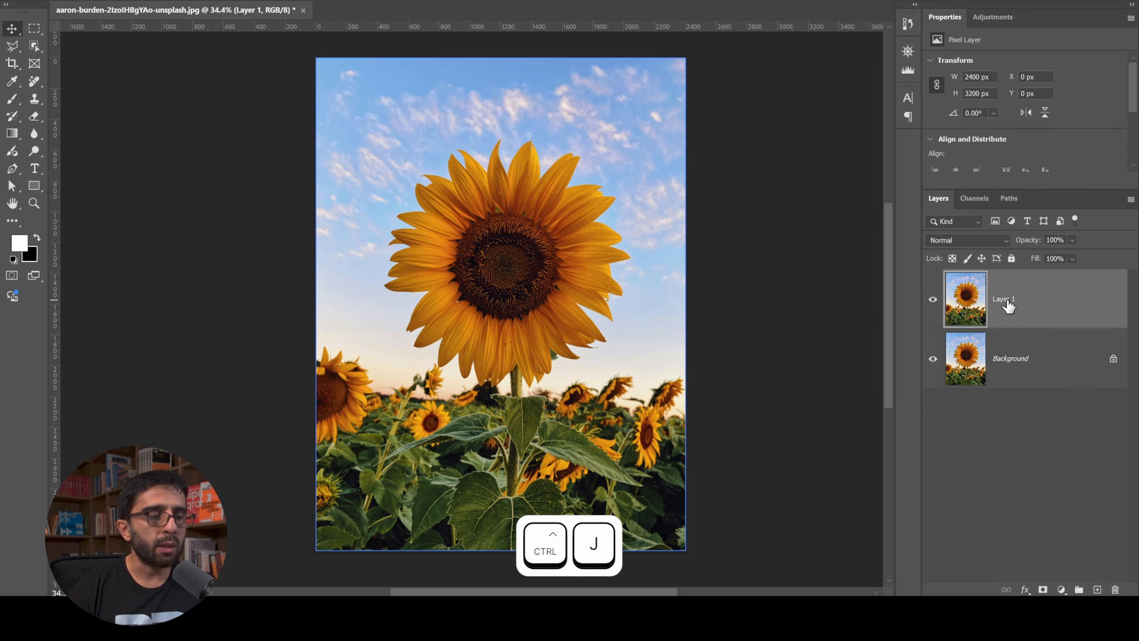
Step: Set the foreground color to a bright red
left_click(19, 244)
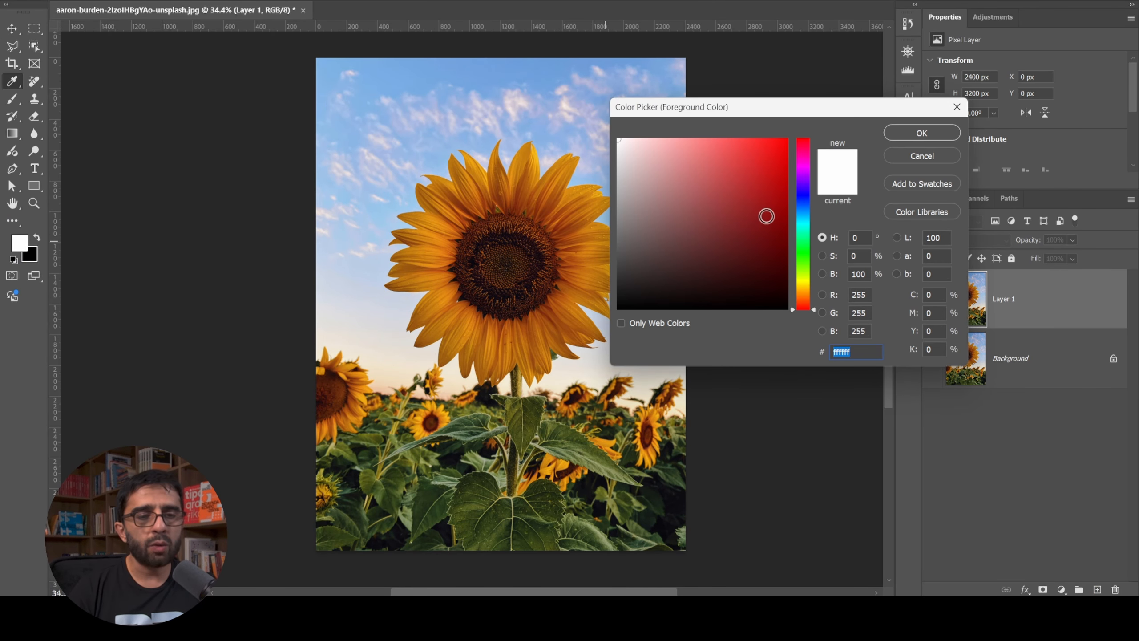
left_click(754, 147)
left_click(920, 135)
Step: Set the background color to the dark green #182a00
left_click(31, 255)
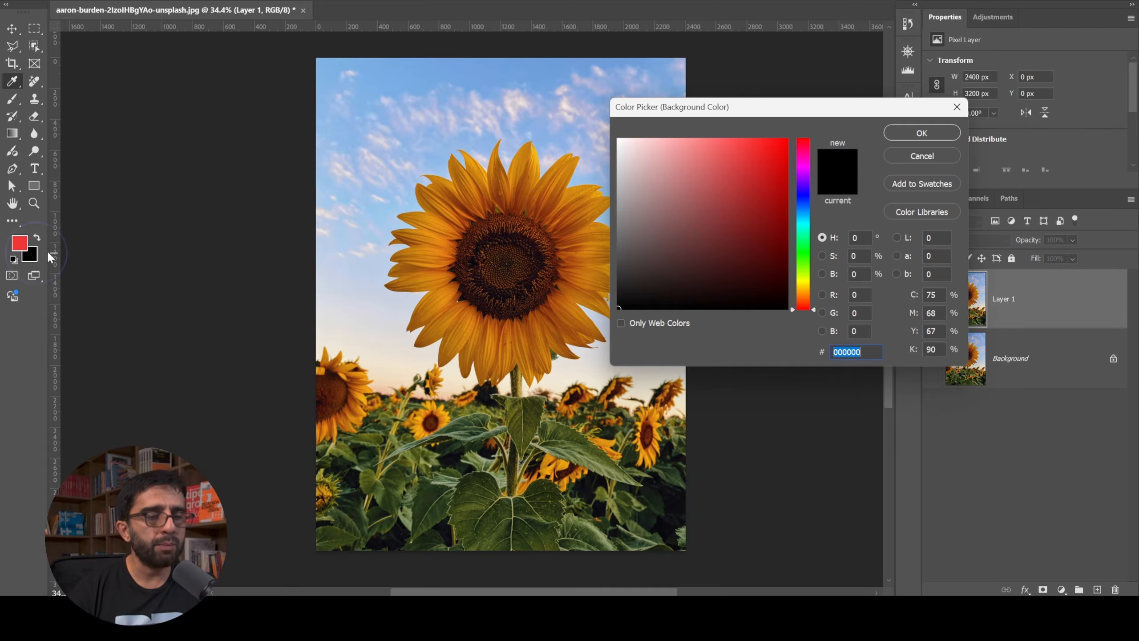
left_click(803, 267)
left_click(762, 281)
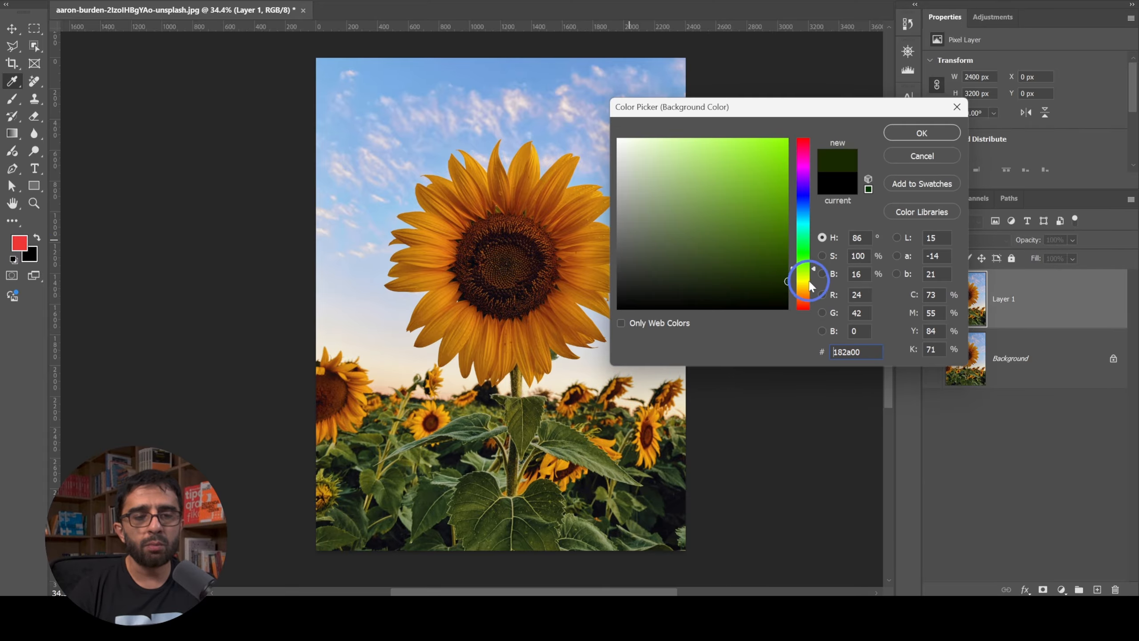
left_click(921, 133)
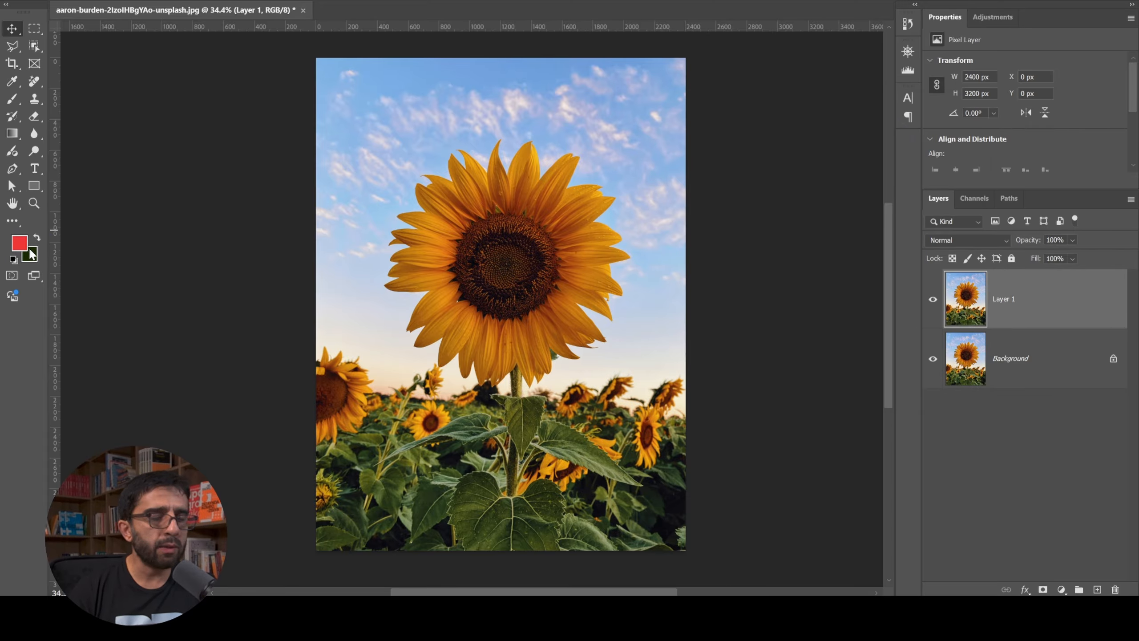
Step: Set the foreground color to the orange-brown #a34f06 sampled from a sunflower petal
left_click(19, 244)
left_click(460, 202)
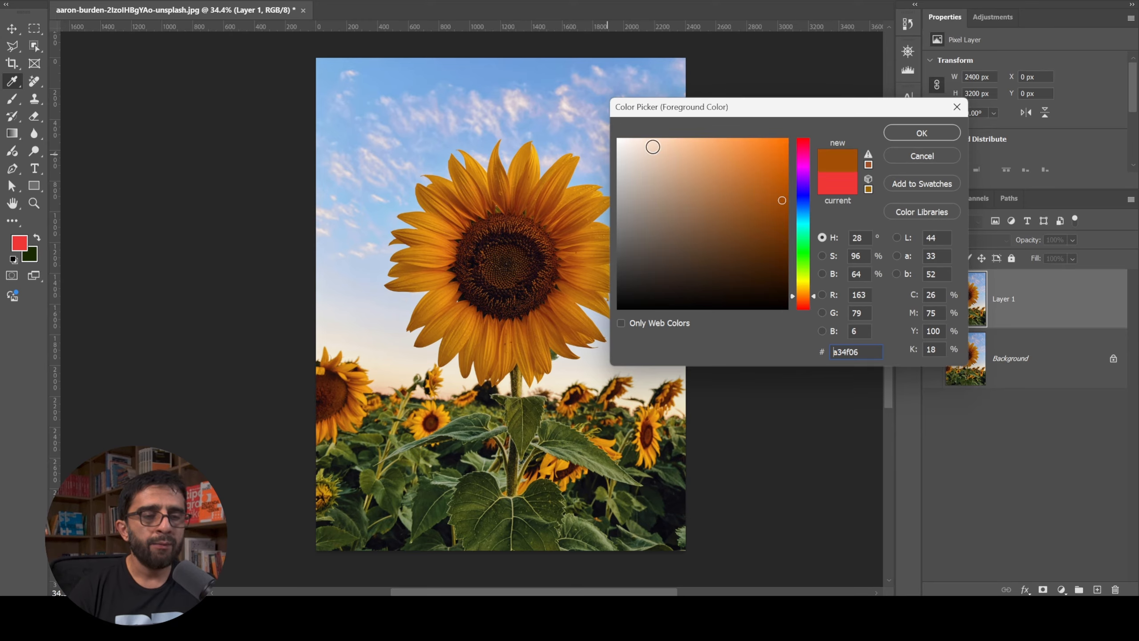
left_click(910, 133)
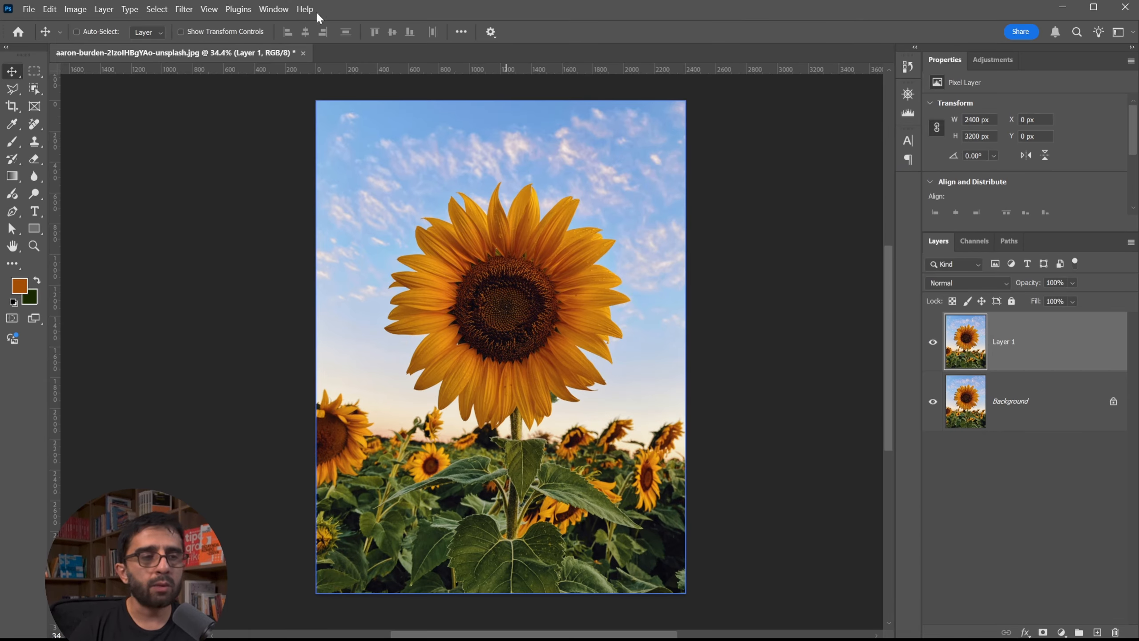
Step: Reopen the Filter Gallery on Layer 1 and check the Graphic Pen effect in the new foreground and background colors
left_click(186, 13)
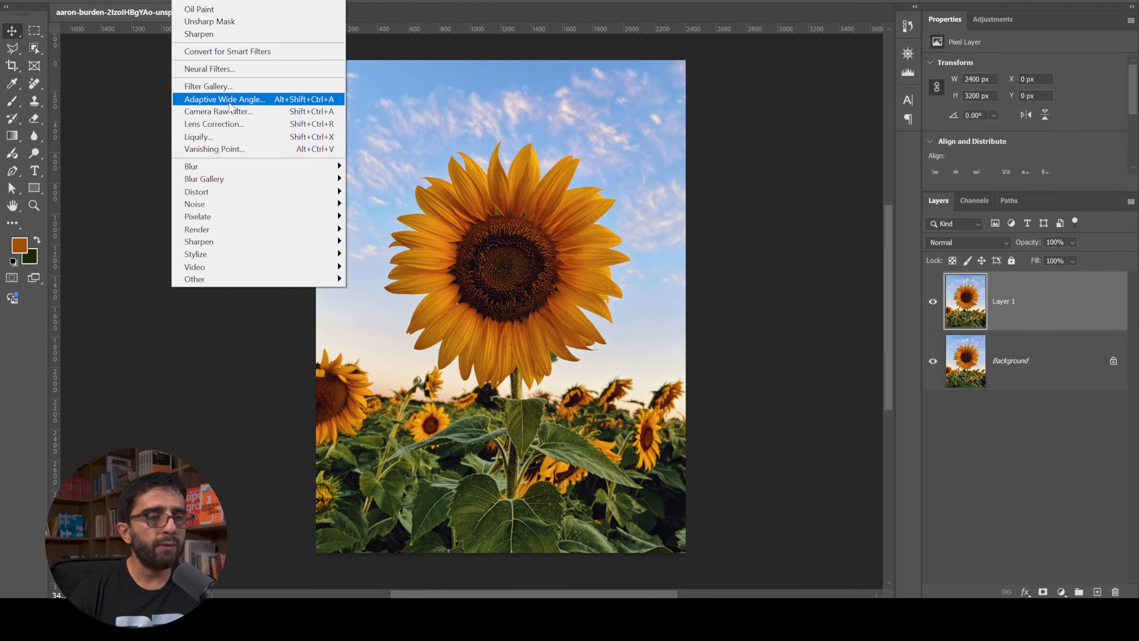
left_click(224, 85)
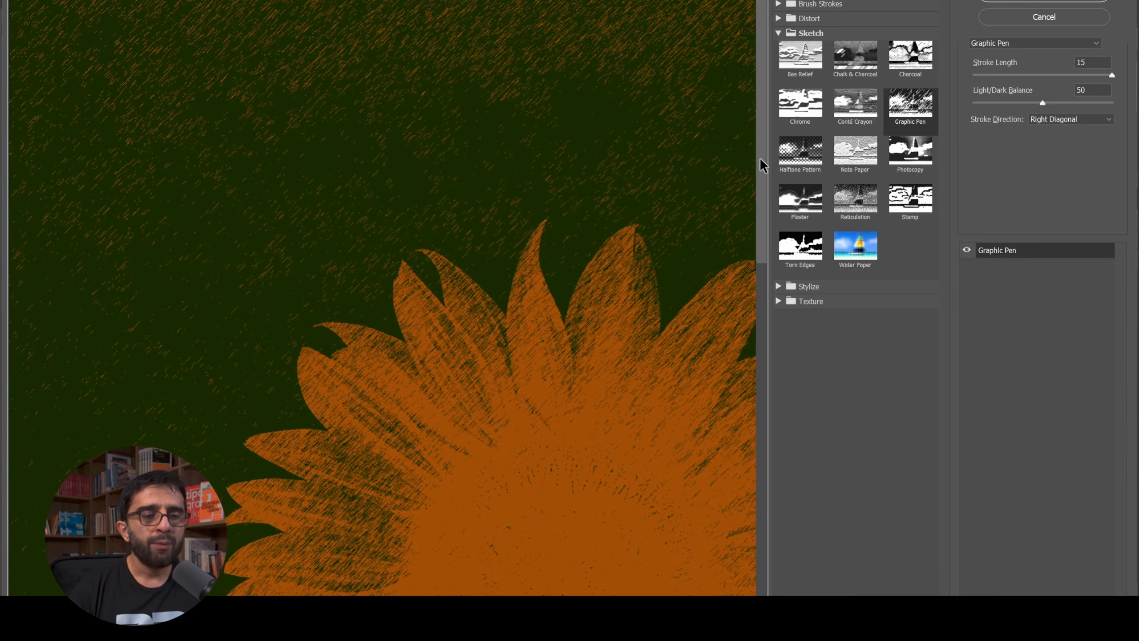
left_click_drag(578, 262, 407, 43)
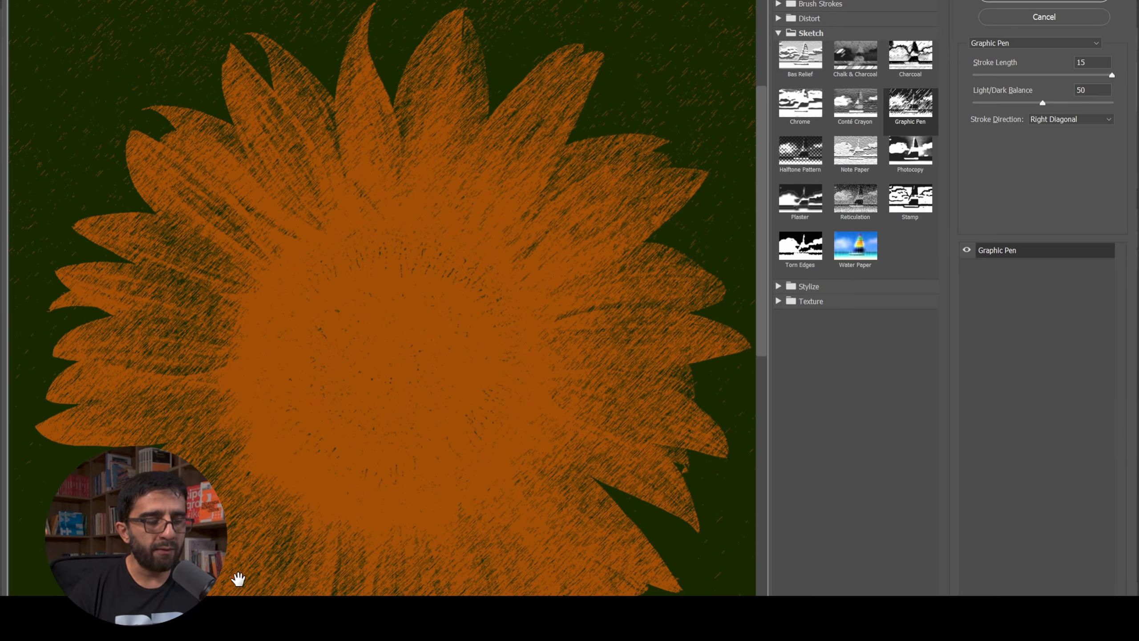
left_click(315, 338, "alt")
left_click(333, 198, "alt")
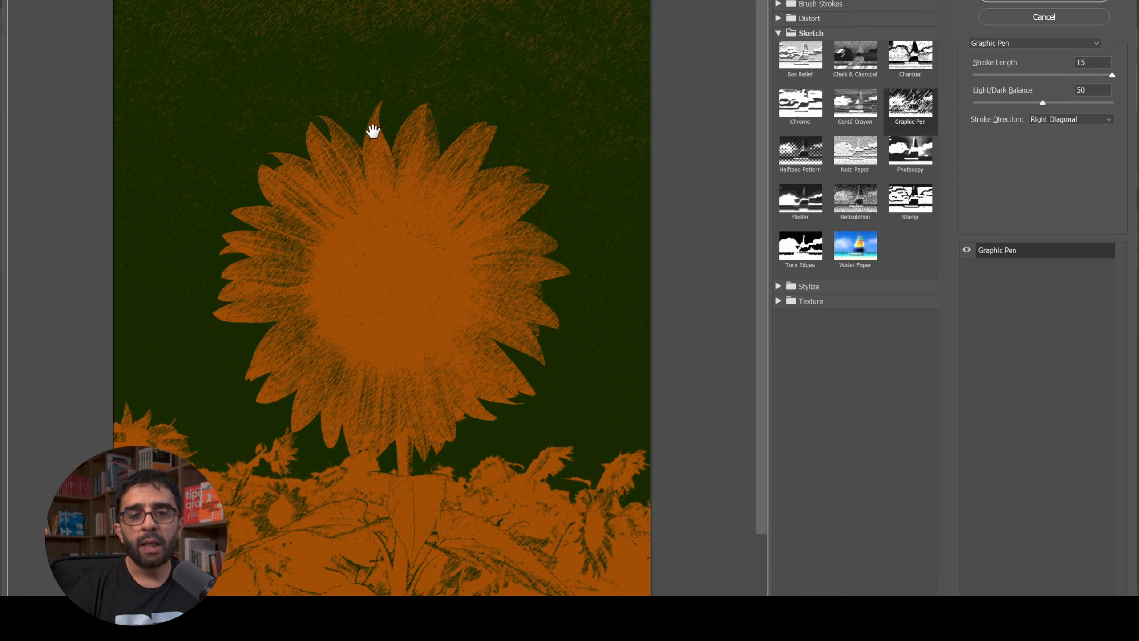
Step: Compare Conté Crayon with Graphic Pen, and apply the Halftone Pattern effect with size 8, contrast 30 and Dot pattern type
left_click(854, 104)
left_click(910, 103)
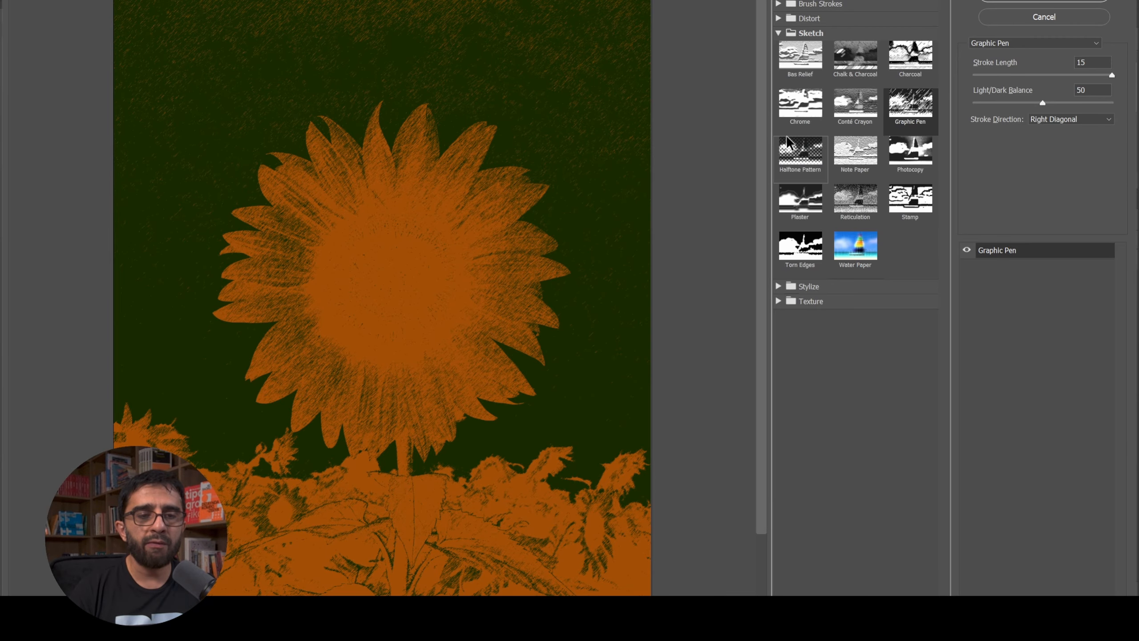
left_click(816, 158)
left_click_drag(989, 102, 1055, 103)
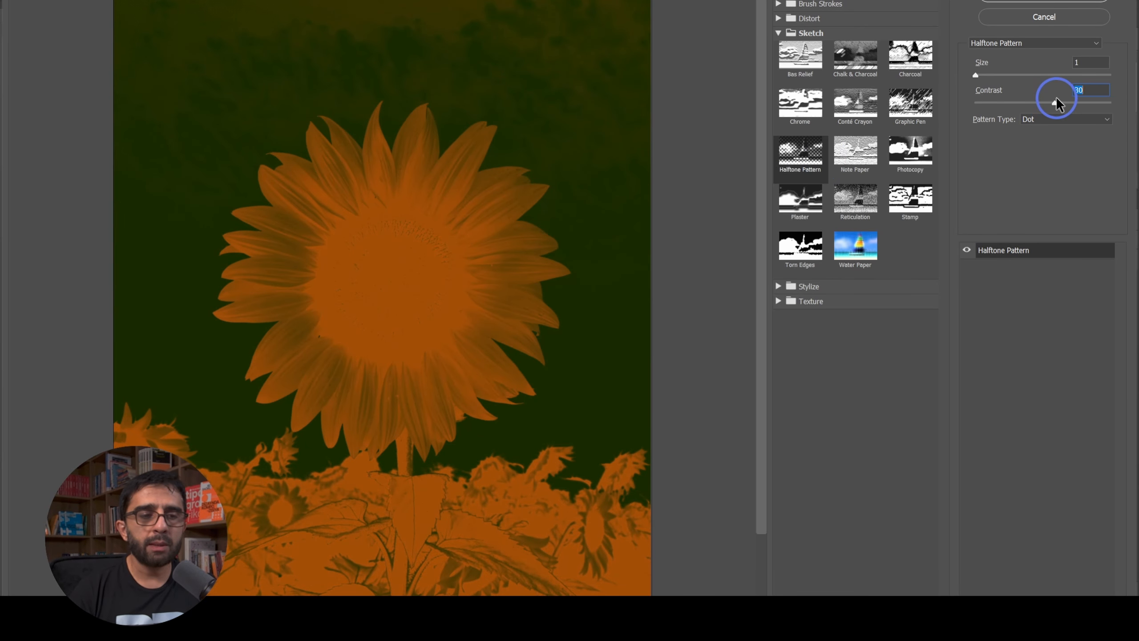
left_click_drag(996, 74, 1060, 74)
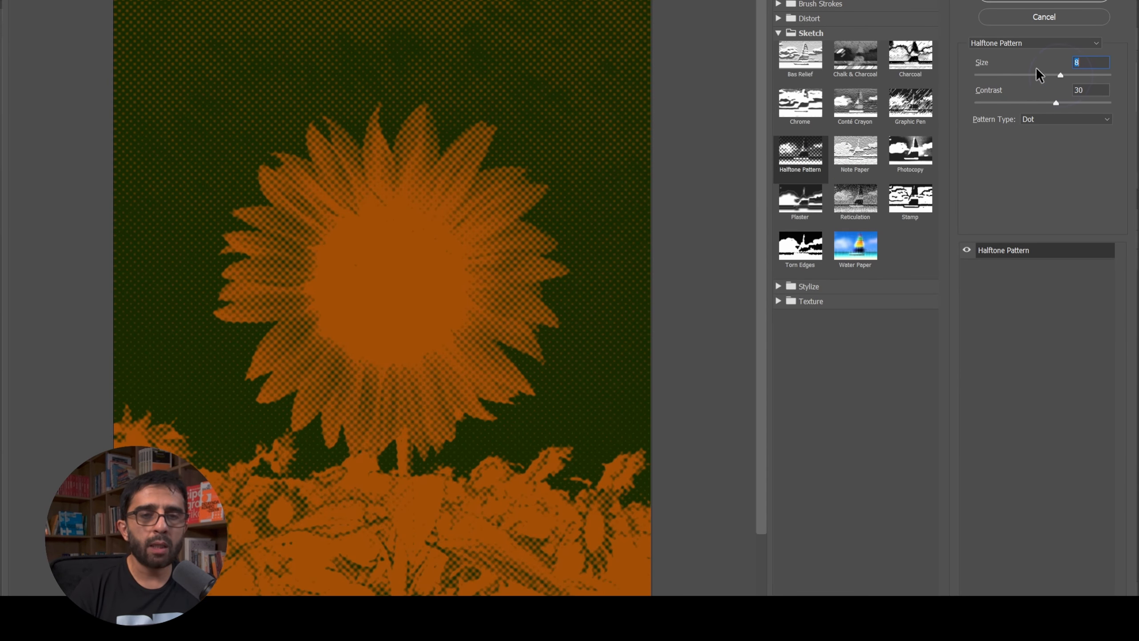
left_click(1020, 0)
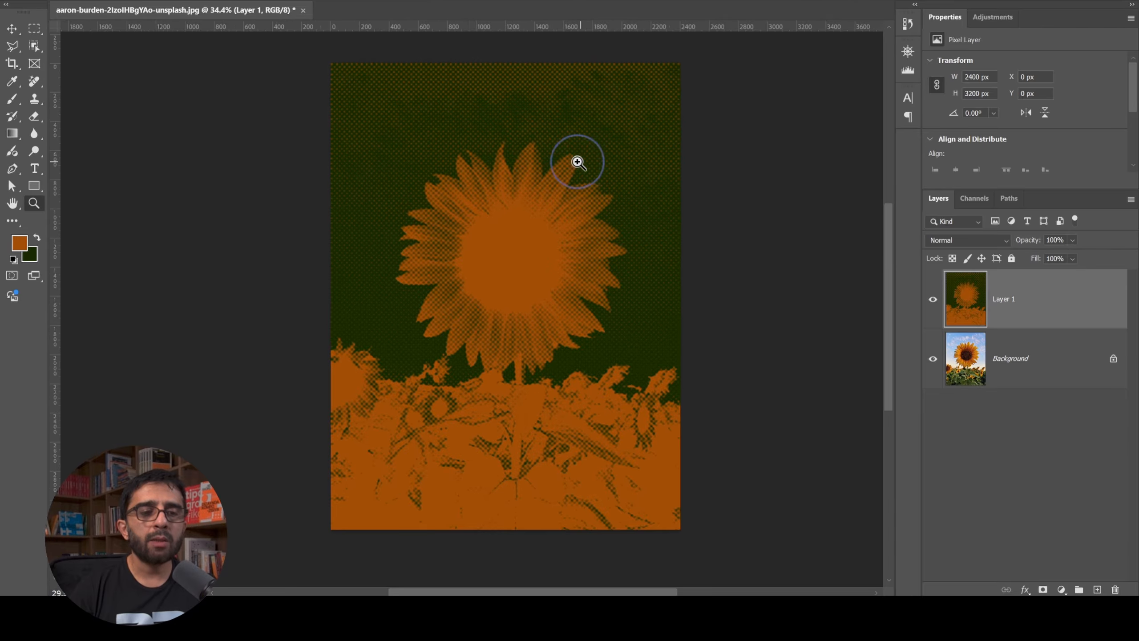
scroll(583, 155, "up", 1)
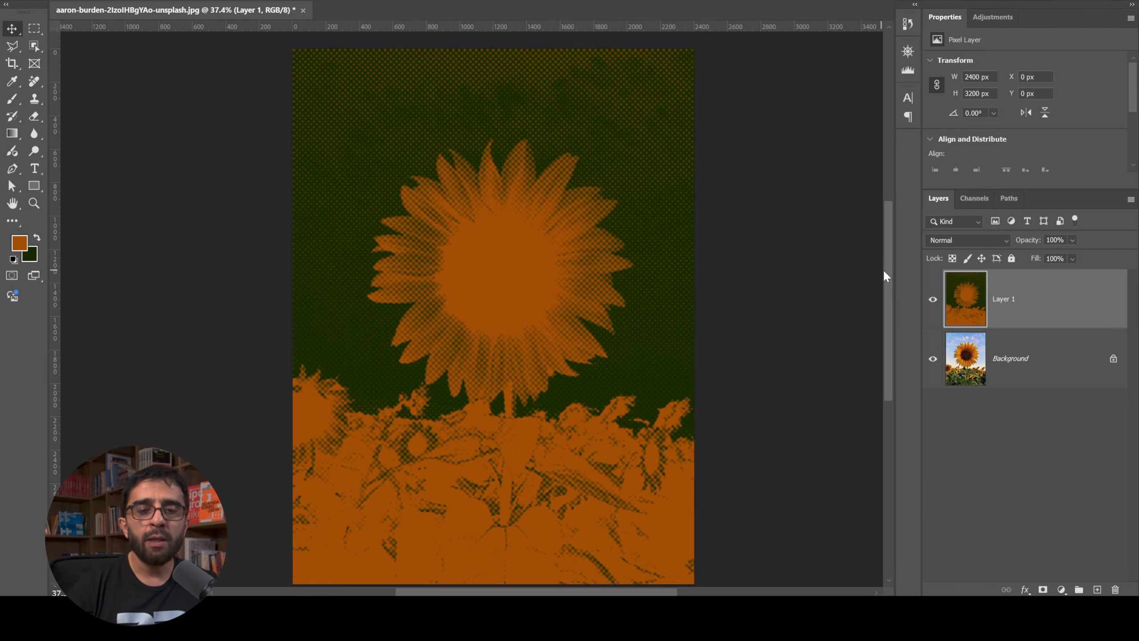
Step: Hide the halftone layer and select the Background layer as the target for another filter
left_click(933, 299)
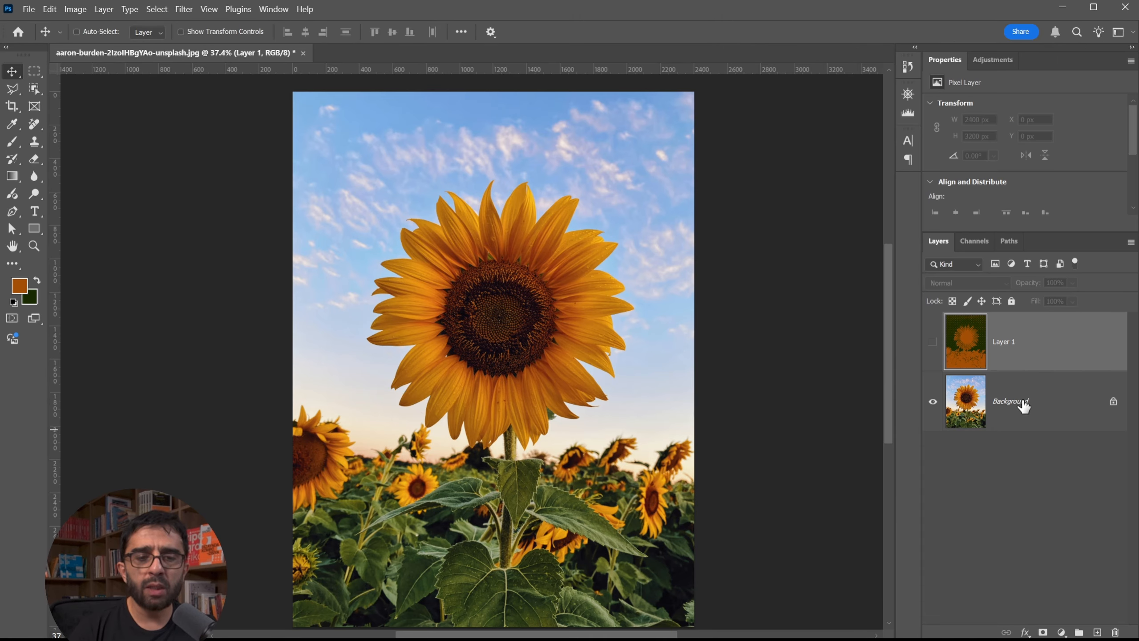
left_click(1024, 366)
left_click(183, 9)
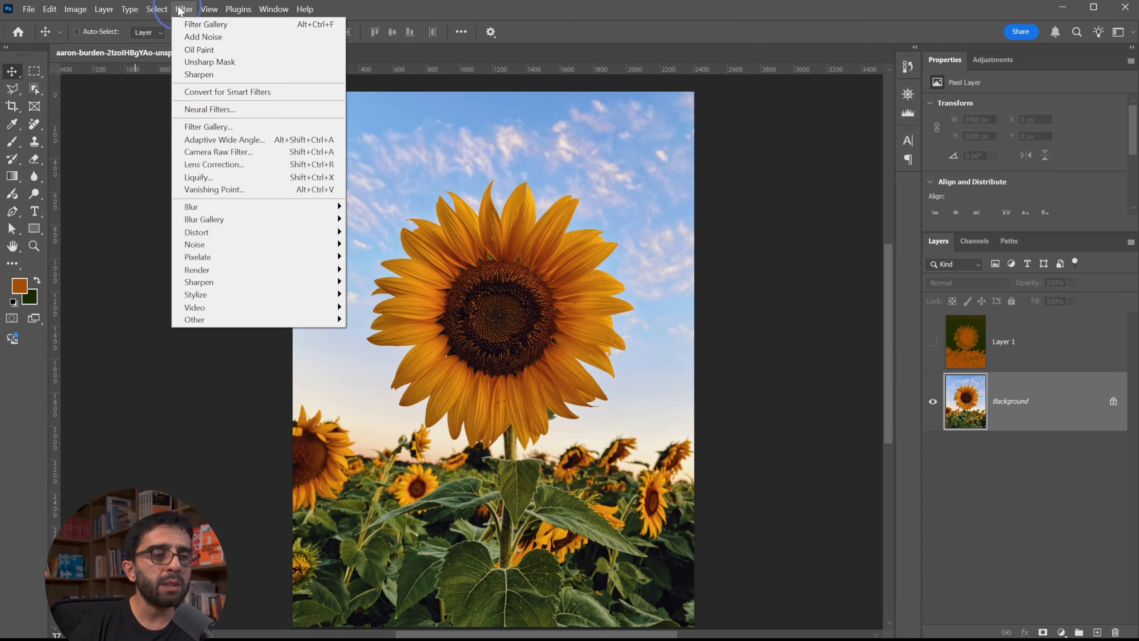